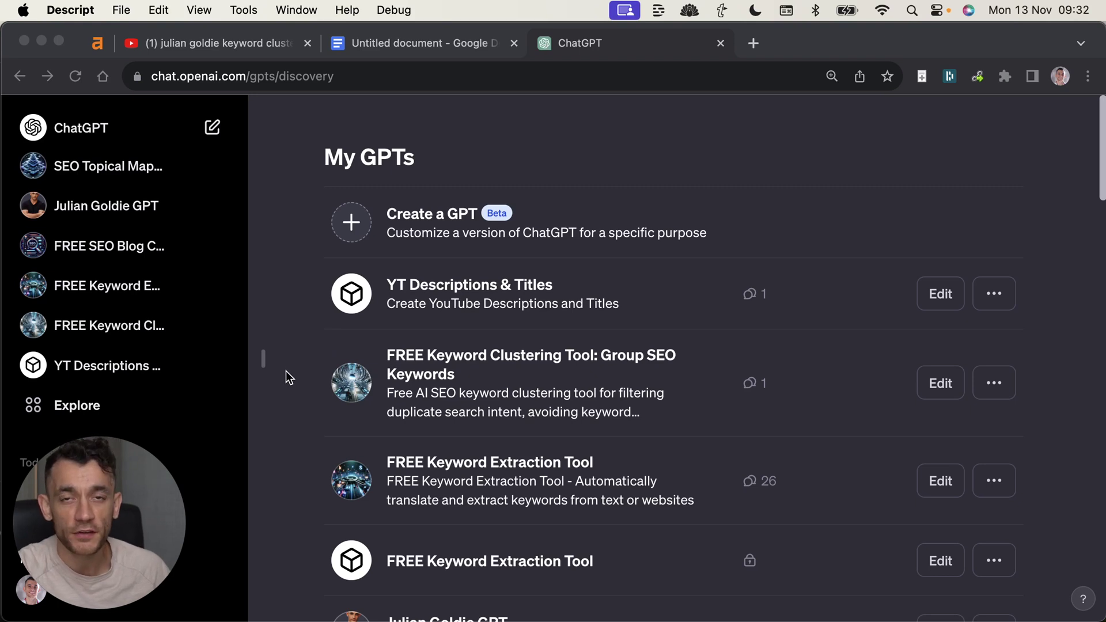
# Open the FREE Keyword Clustering Tool GPT and paste 'Cluster 1,000s SEO KWs on ChatGPT' into its message box.
pyautogui.click(314, 390)
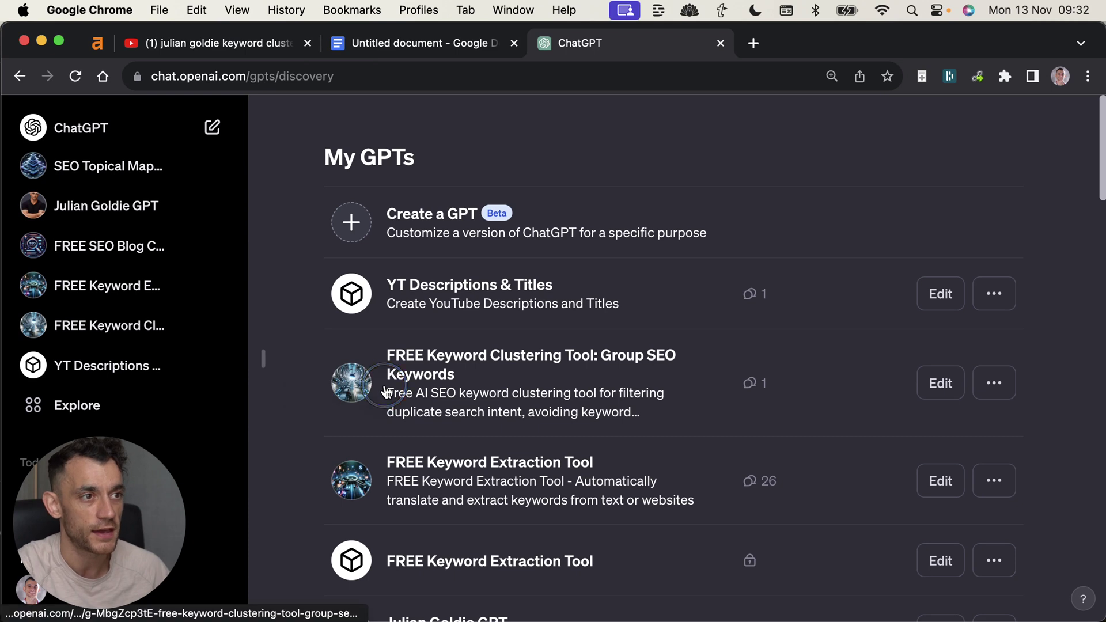
pyautogui.click(446, 371)
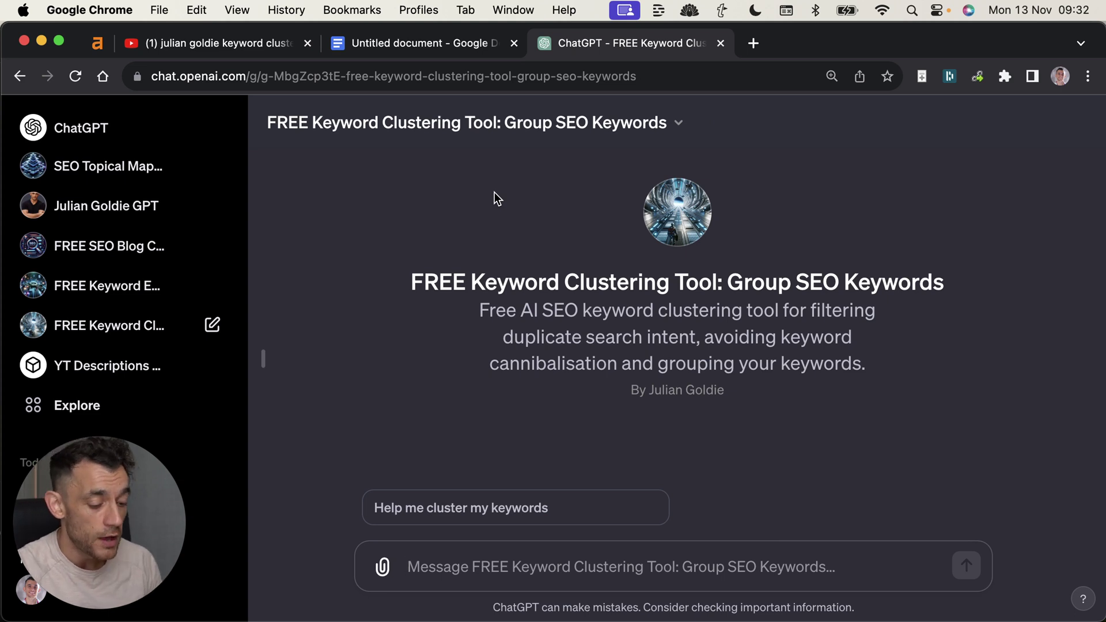
pyautogui.write('FREE AI Keyword Clustering Tool: Cluster 1,000s SEO KWs on ChatGPT')
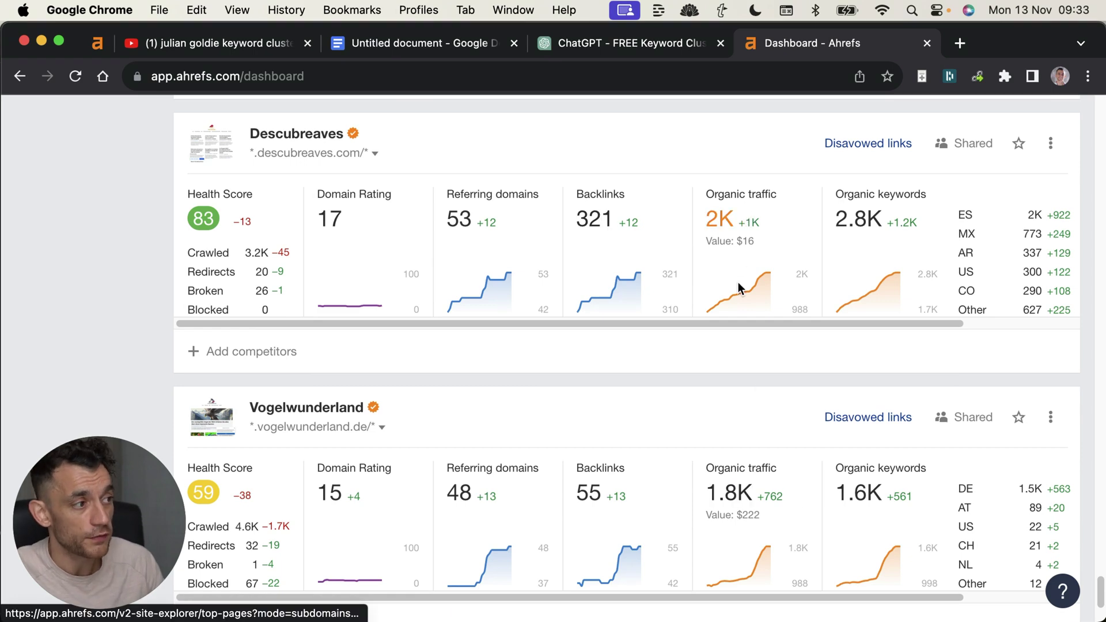
pyautogui.click(663, 43)
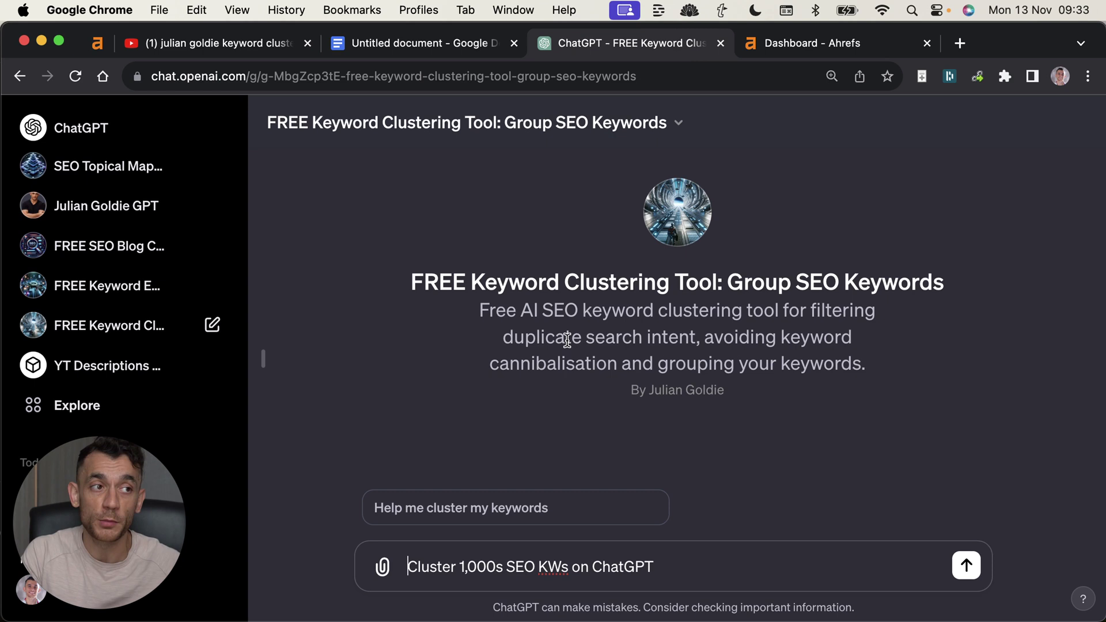
pyautogui.moveTo(449, 224); pyautogui.dragTo(828, 378)
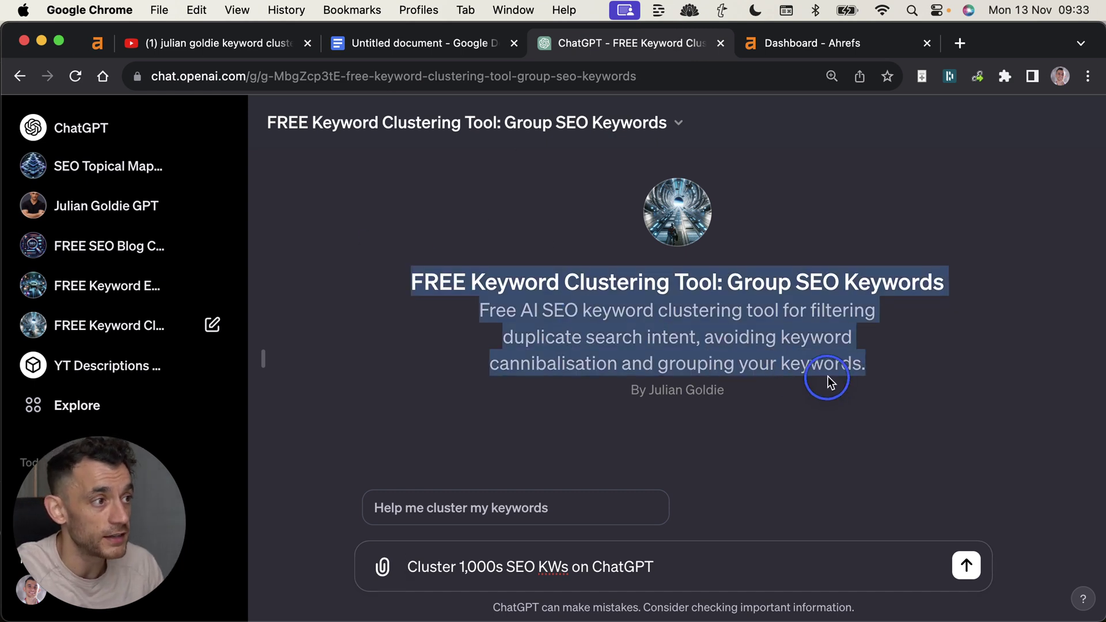
pyautogui.click(822, 398)
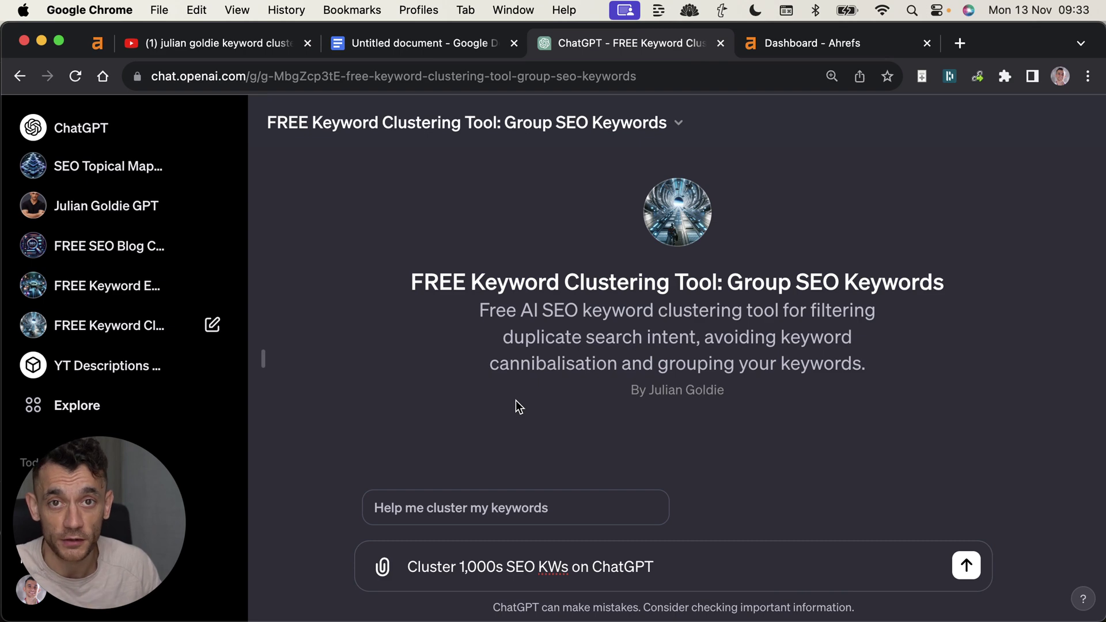
pyautogui.click(666, 397)
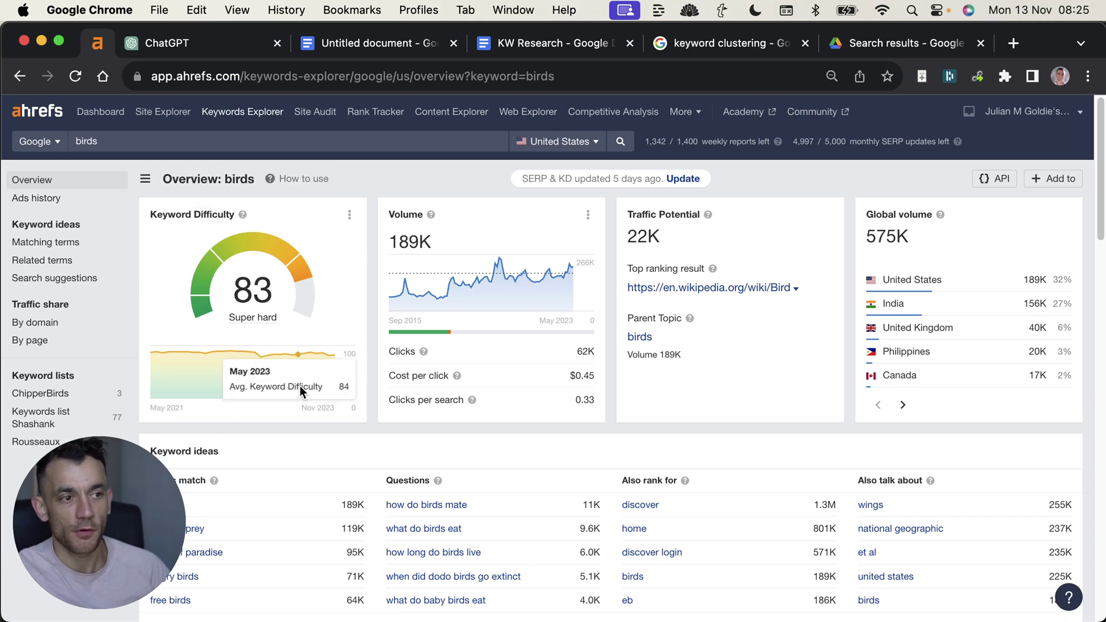
# Open all birds matching terms in Ahrefs and enter a maximum keyword difficulty of 10.
pyautogui.scroll(-6, 297, 383)
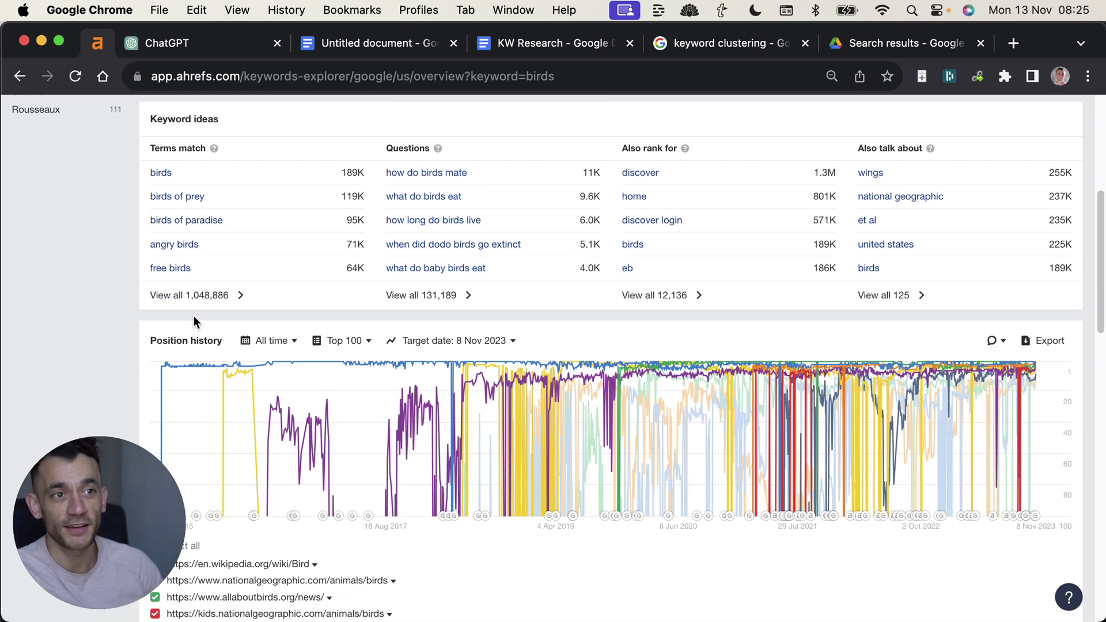
pyautogui.click(196, 295)
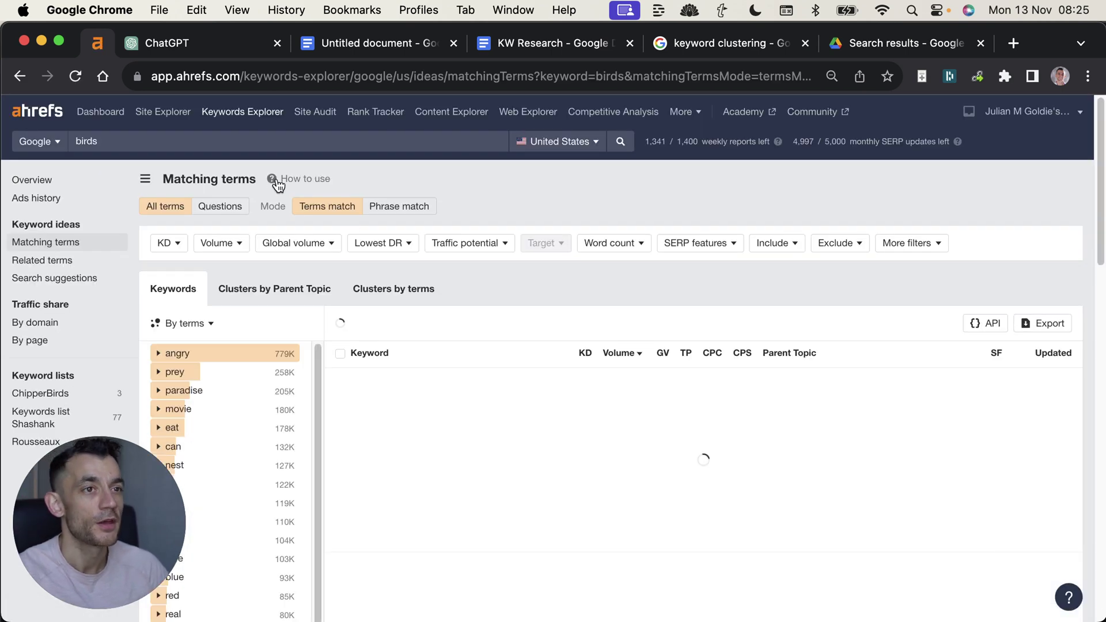
pyautogui.click(168, 243)
pyautogui.click(282, 270)
pyautogui.write('10')
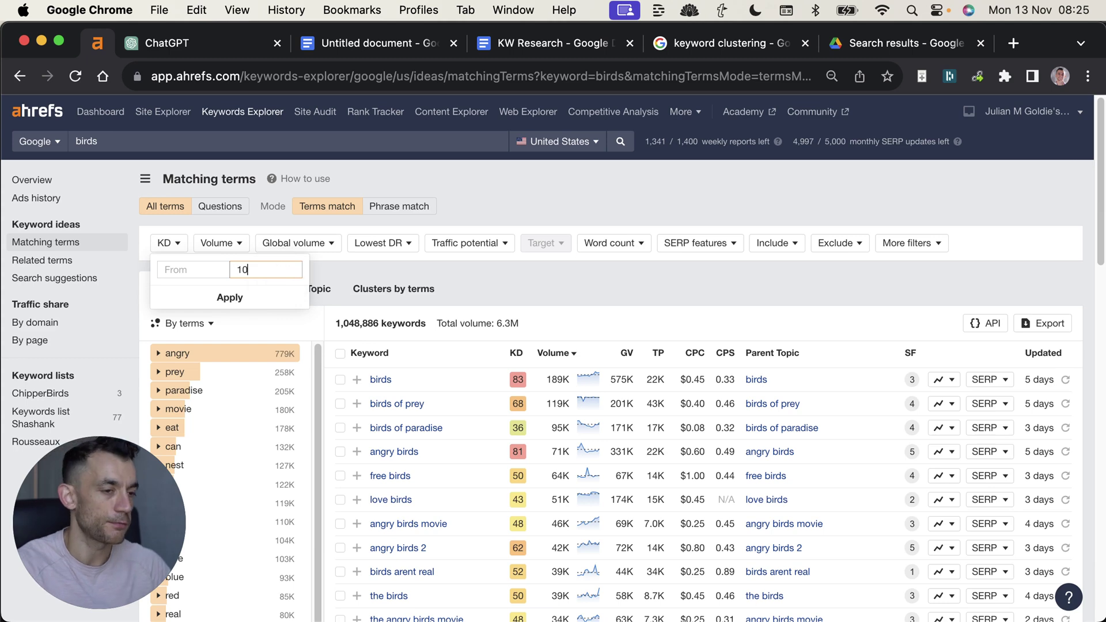
pyautogui.click(263, 302)
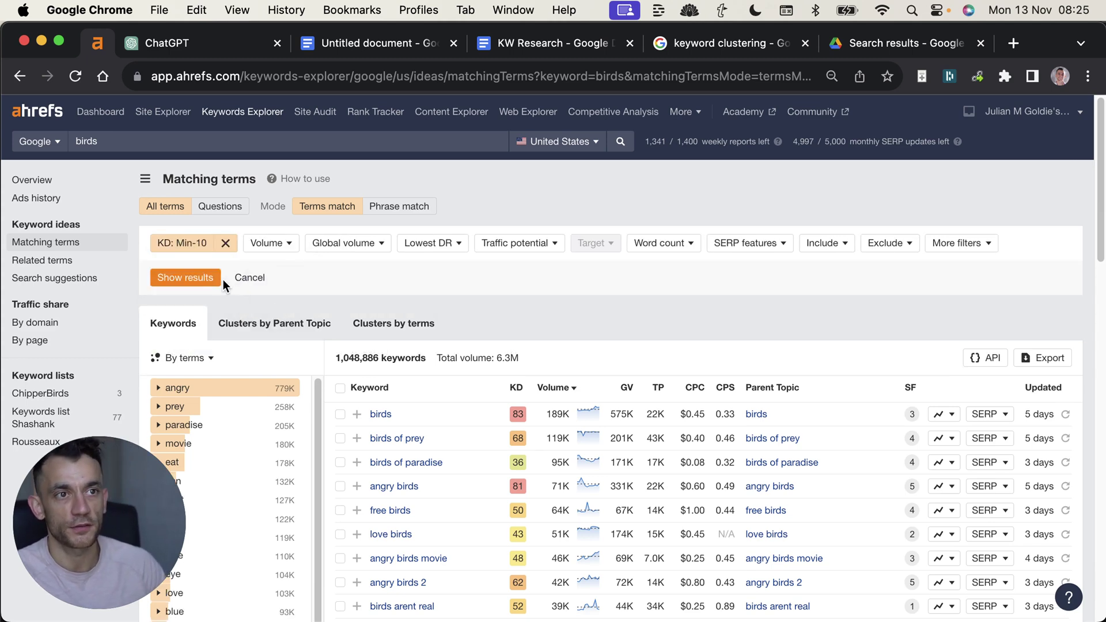
# Apply the KD ≤ 10 filter, narrowing the birds terms to 31,271 keywords, and browse them.
pyautogui.click(176, 277)
pyautogui.scroll(-10, 535, 302)
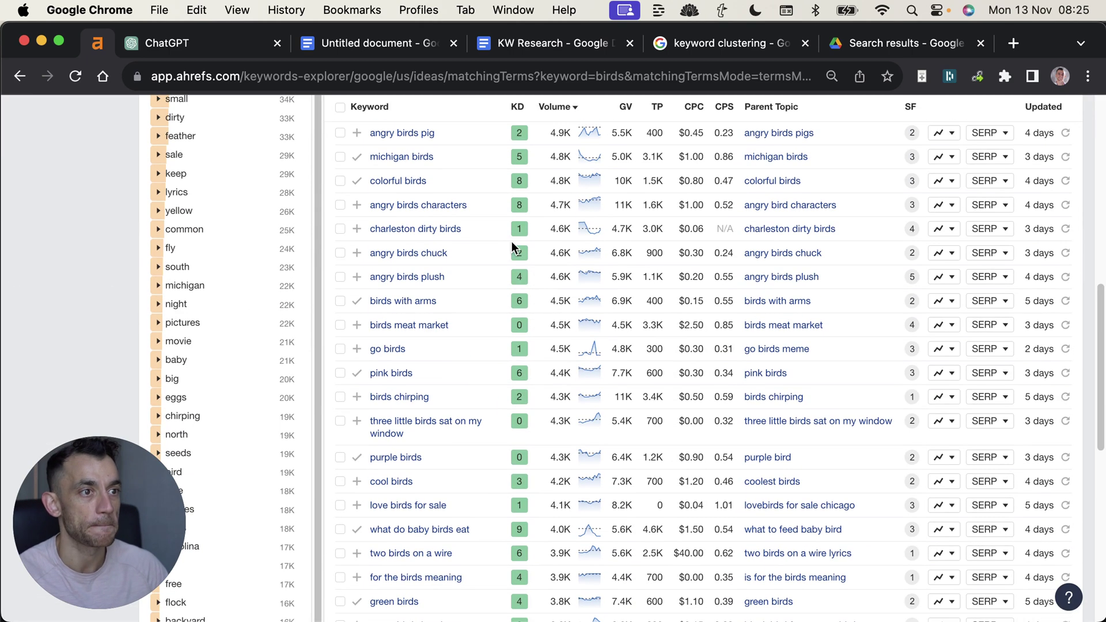
pyautogui.scroll(15, 513, 246)
pyautogui.scroll(-5, 716, 361)
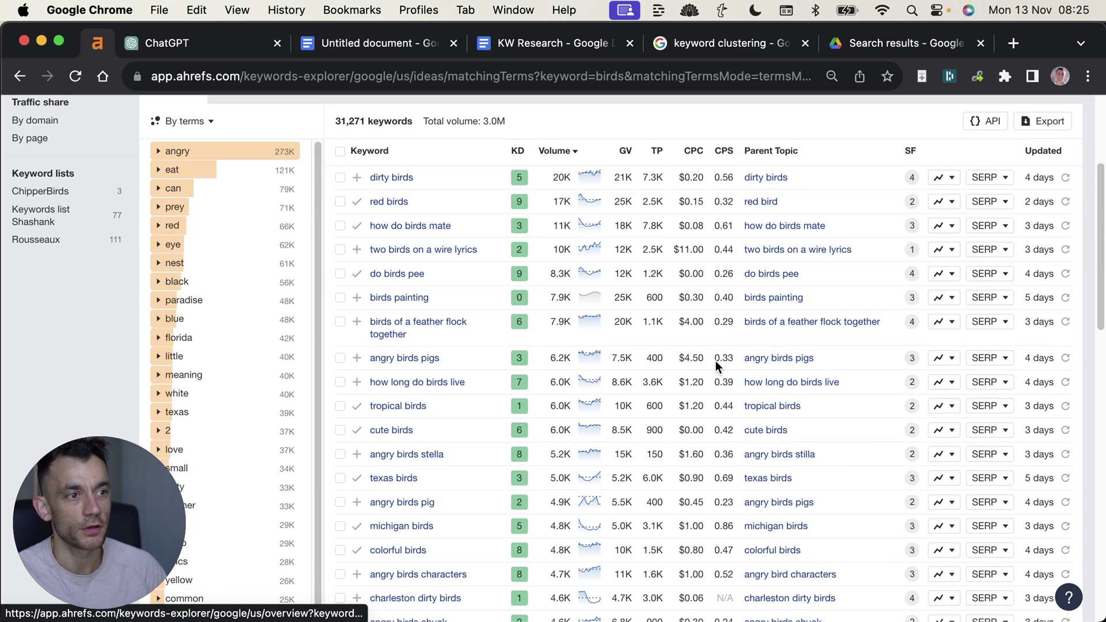
pyautogui.scroll(4, 386, 296)
pyautogui.scroll(2, 402, 294)
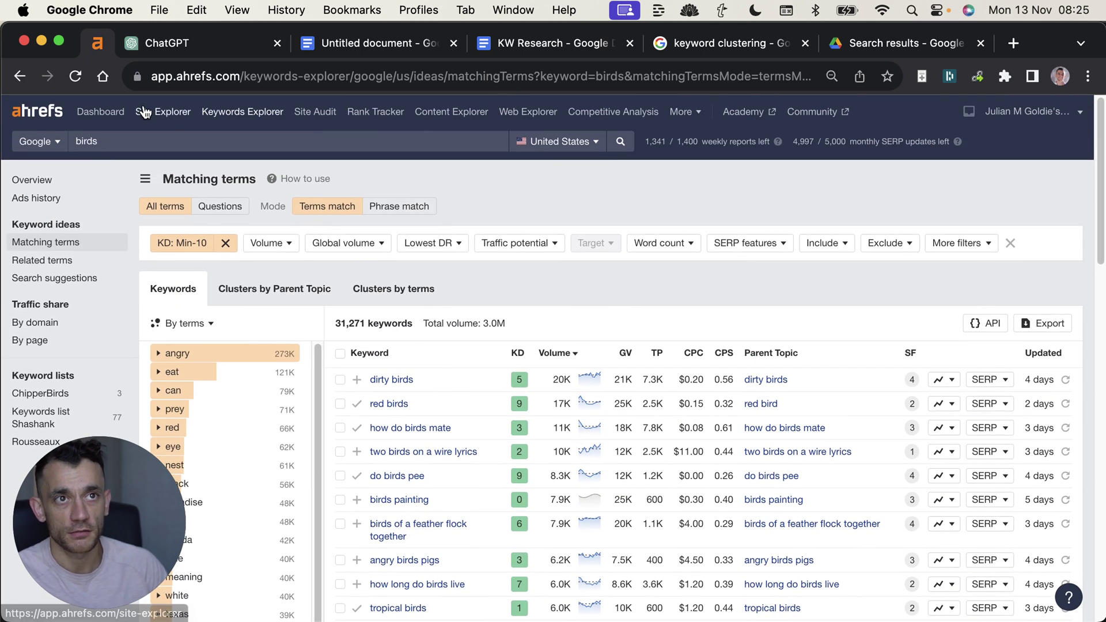
pyautogui.click(148, 141)
pyautogui.scroll(-4, 452, 288)
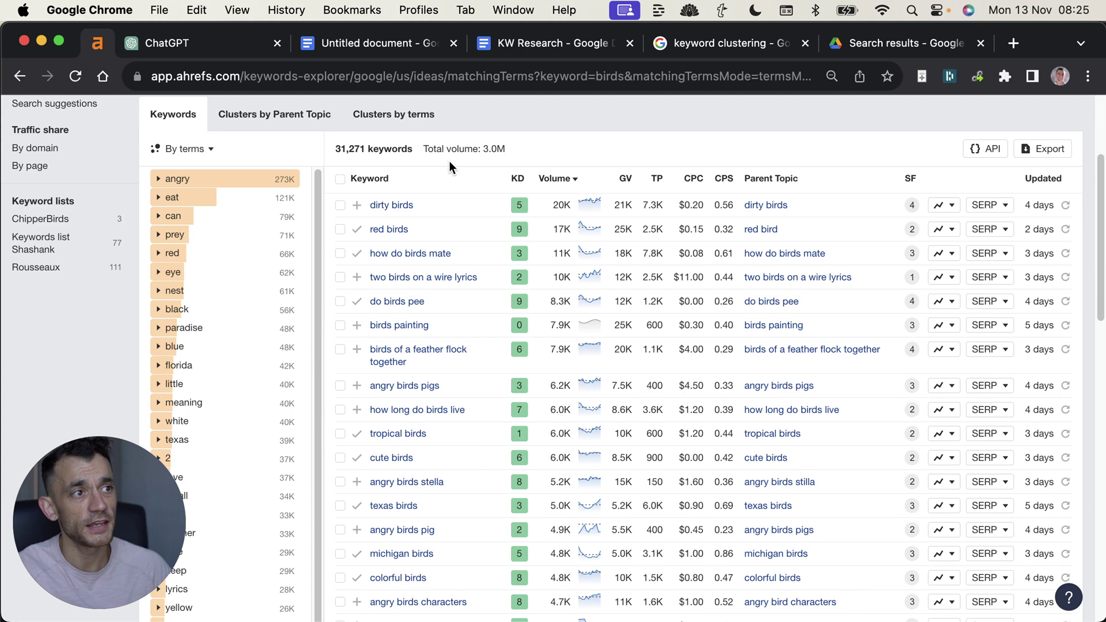
pyautogui.scroll(1, 487, 311)
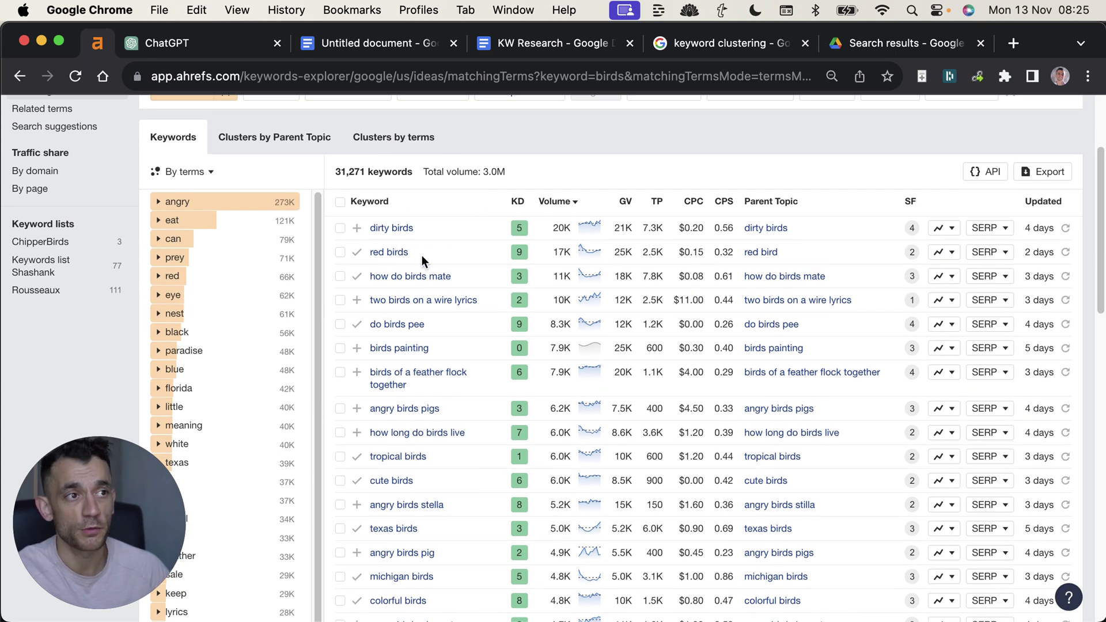
pyautogui.scroll(-3, 453, 285)
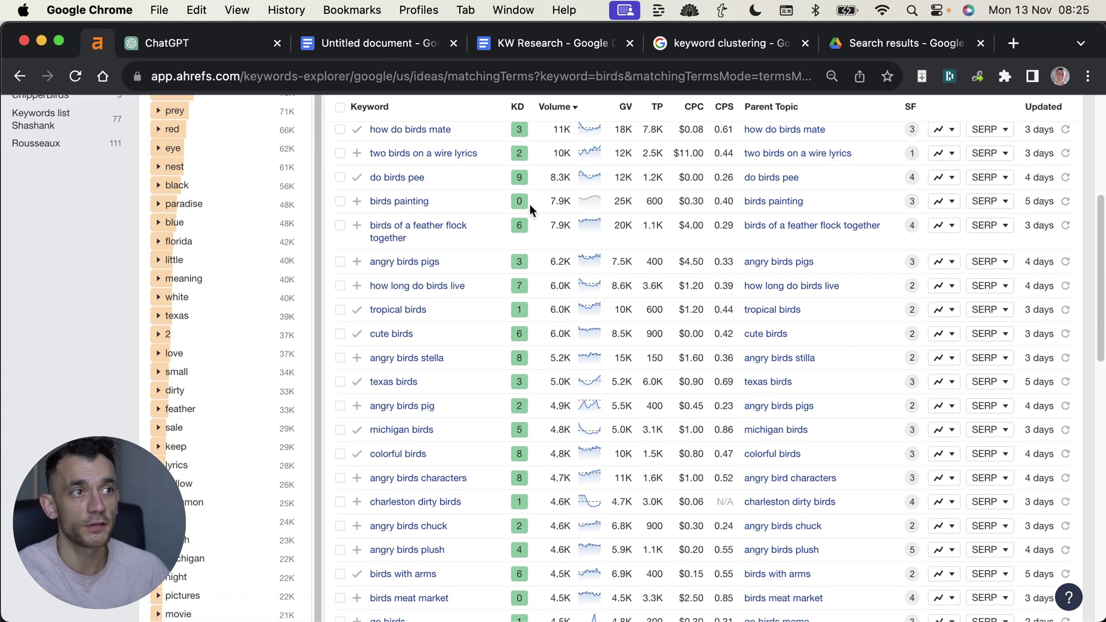
pyautogui.scroll(-3, 496, 277)
pyautogui.scroll(8, 493, 332)
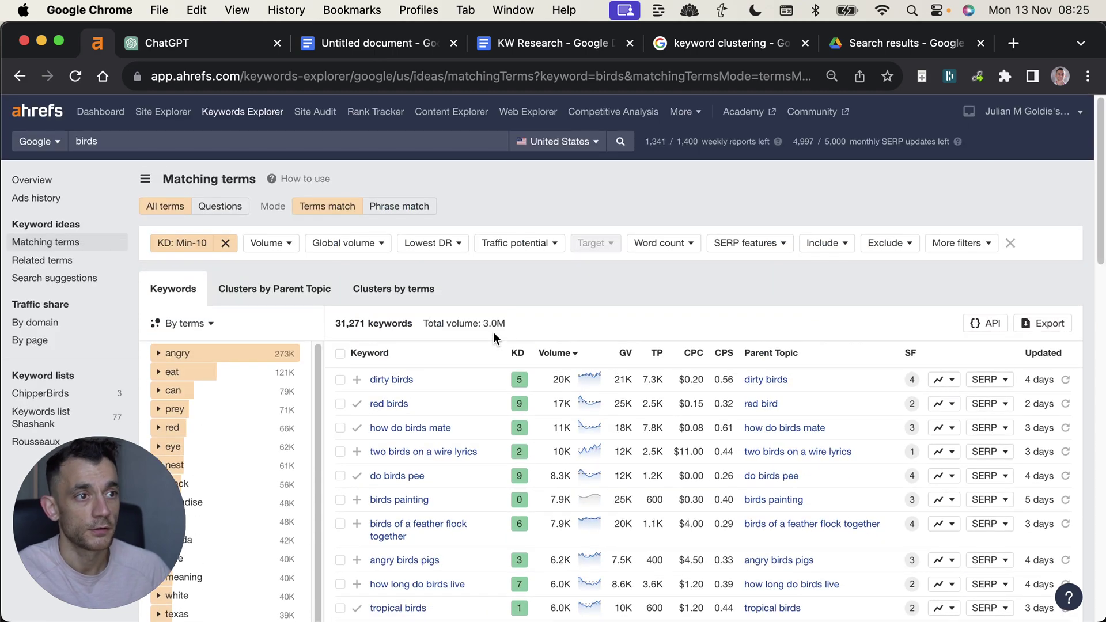
pyautogui.scroll(-3, 486, 341)
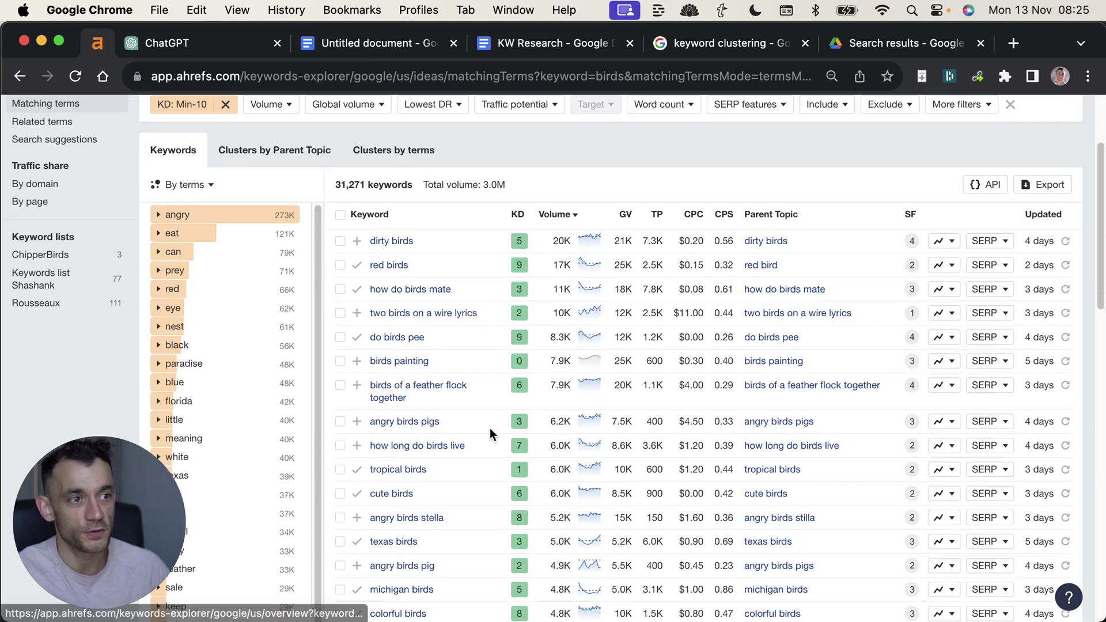
pyautogui.scroll(-3, 427, 435)
pyautogui.scroll(3, 423, 414)
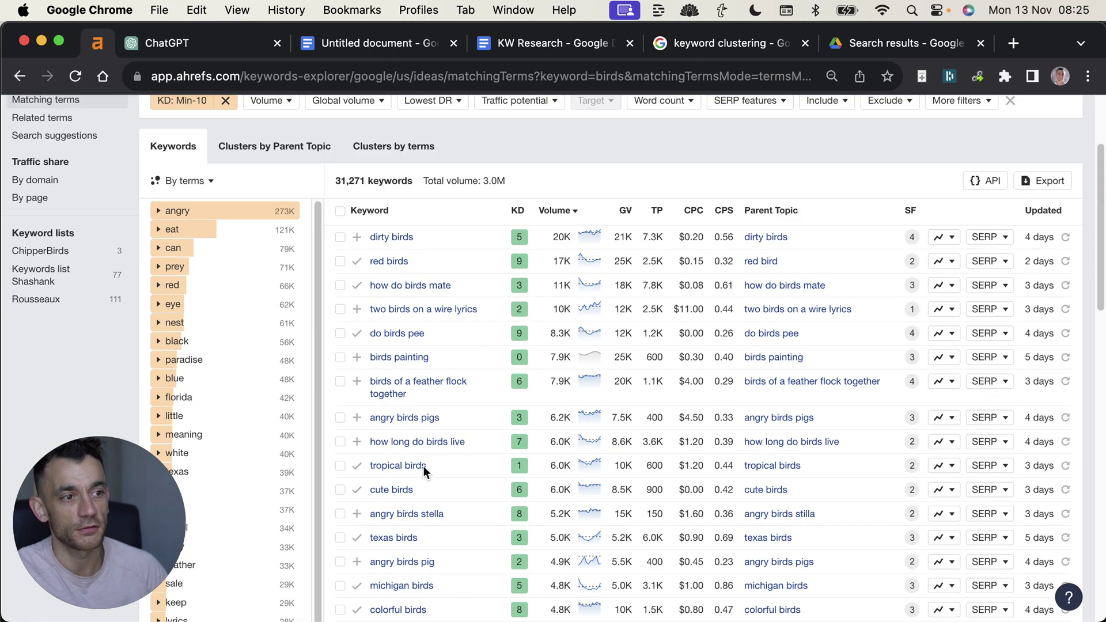
# Enlarge the page and review the filtered birds keyword table.
pyautogui.press('super+0')
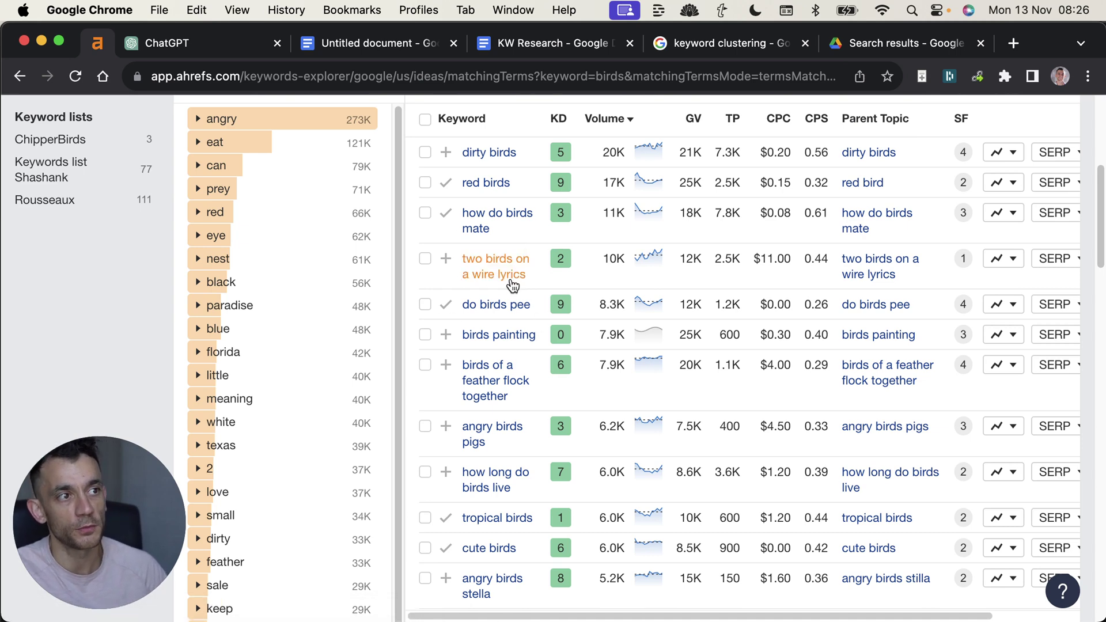
pyautogui.scroll(5, 506, 252)
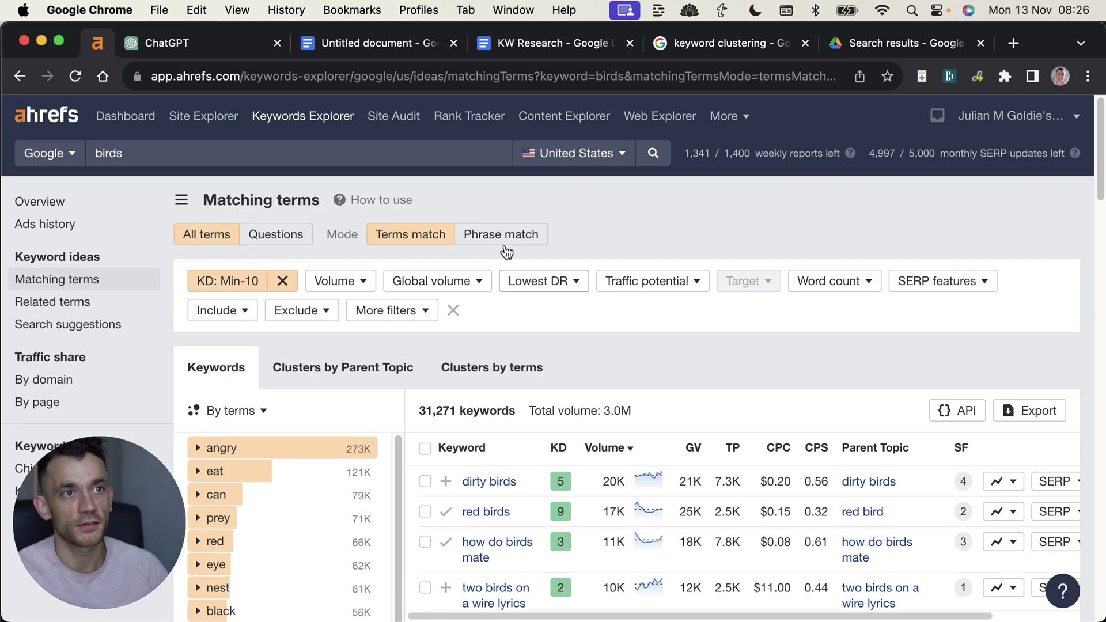
pyautogui.click(216, 153)
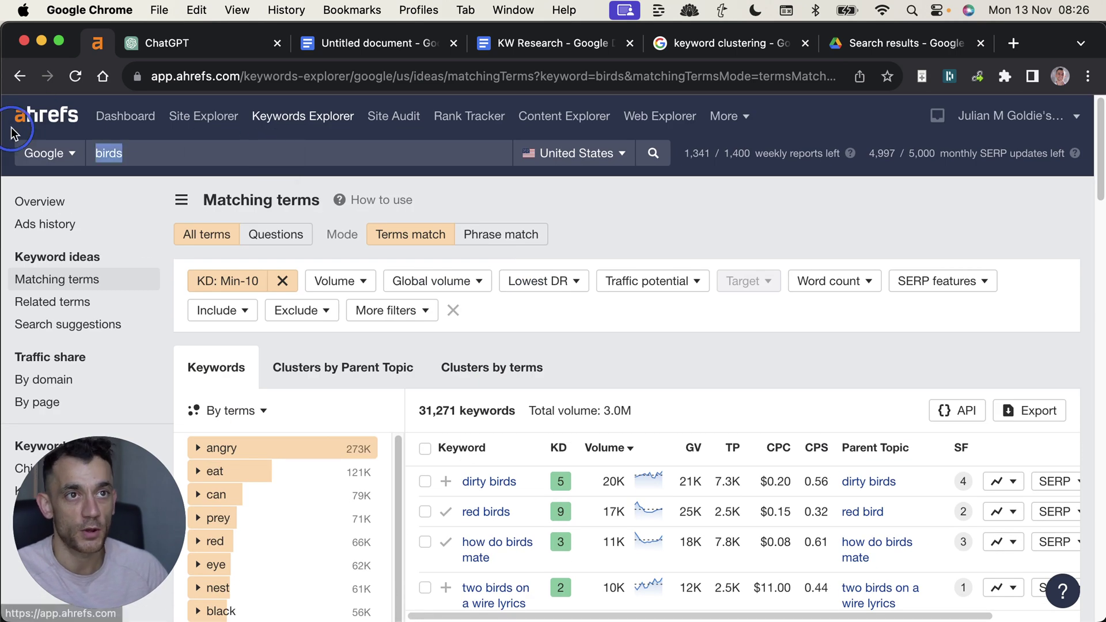
pyautogui.click(794, 356)
pyautogui.scroll(-20, 507, 403)
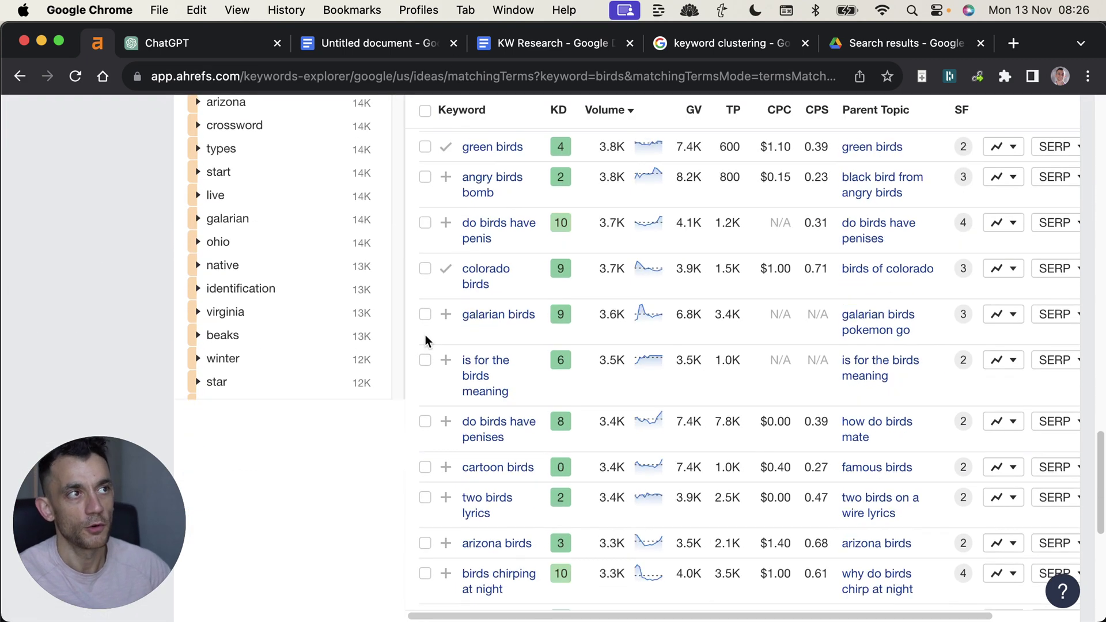
pyautogui.scroll(-3, 304, 296)
pyautogui.scroll(15, 306, 302)
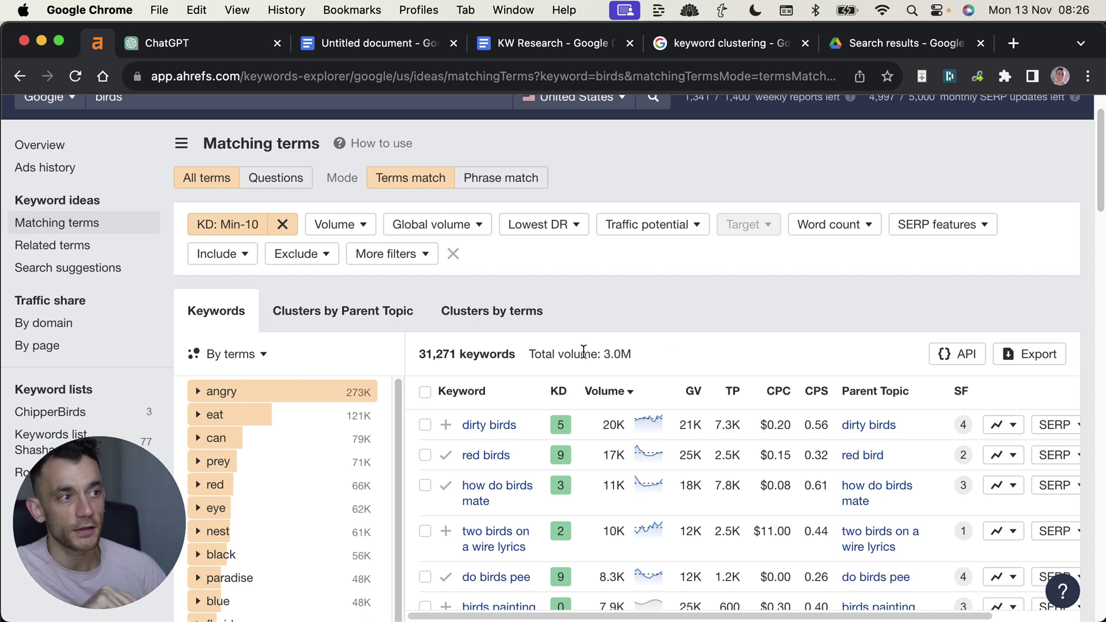
# In the KW Research doc, highlight the grouping, topic-organization and targeted-content benefit bullets.
pyautogui.scroll(-3, 583, 352)
pyautogui.click(562, 42)
pyautogui.moveTo(185, 265); pyautogui.dragTo(501, 265)
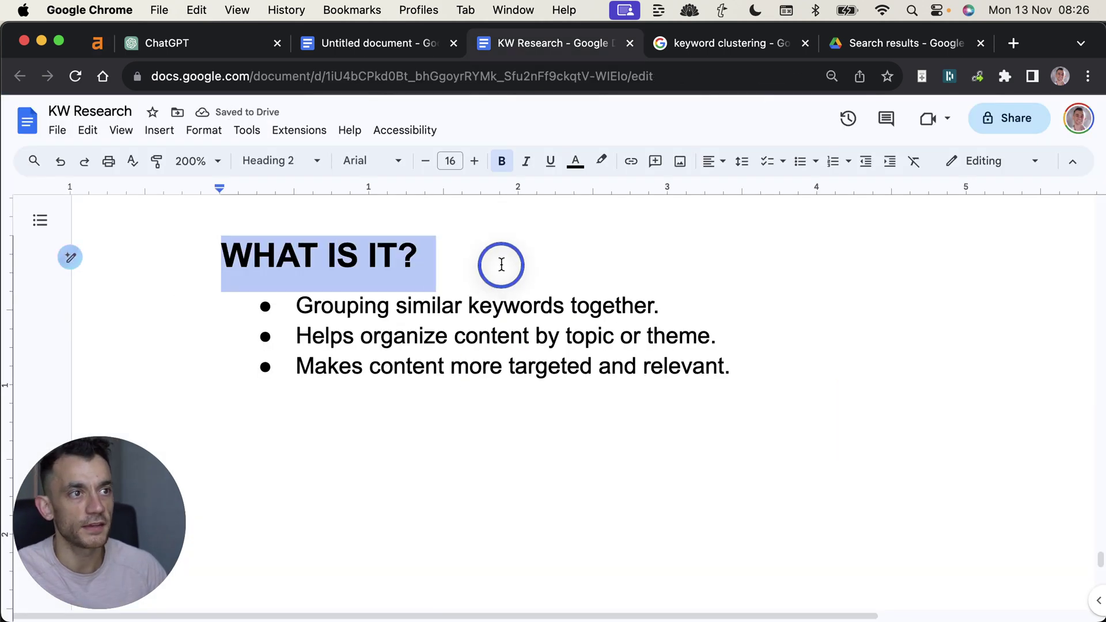
pyautogui.moveTo(294, 306); pyautogui.dragTo(663, 309)
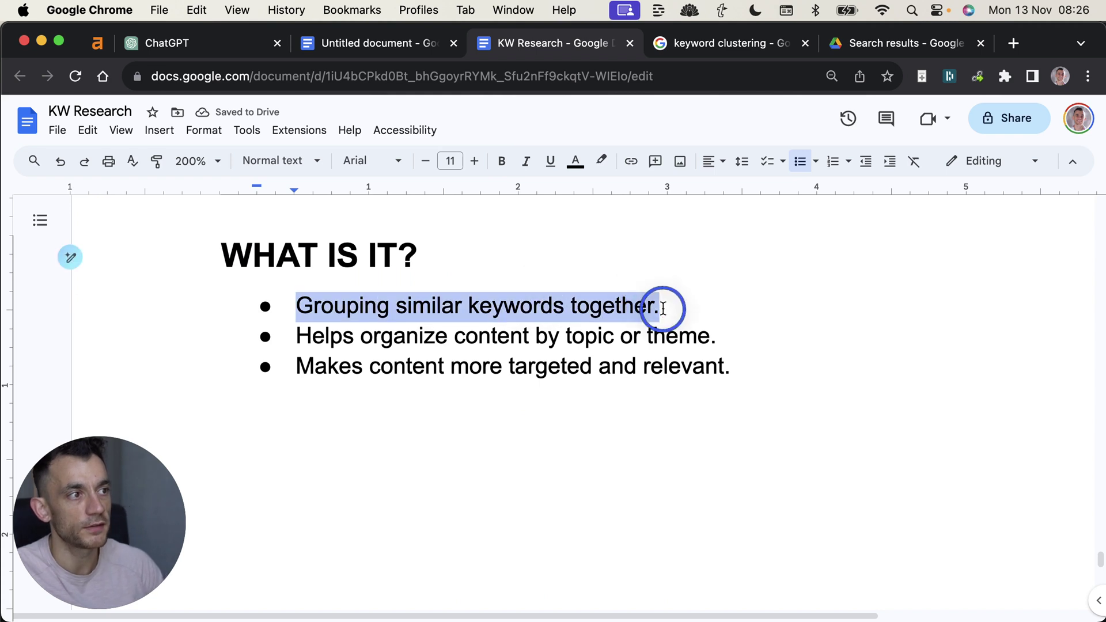
pyautogui.click(489, 367)
pyautogui.moveTo(296, 335); pyautogui.dragTo(722, 334)
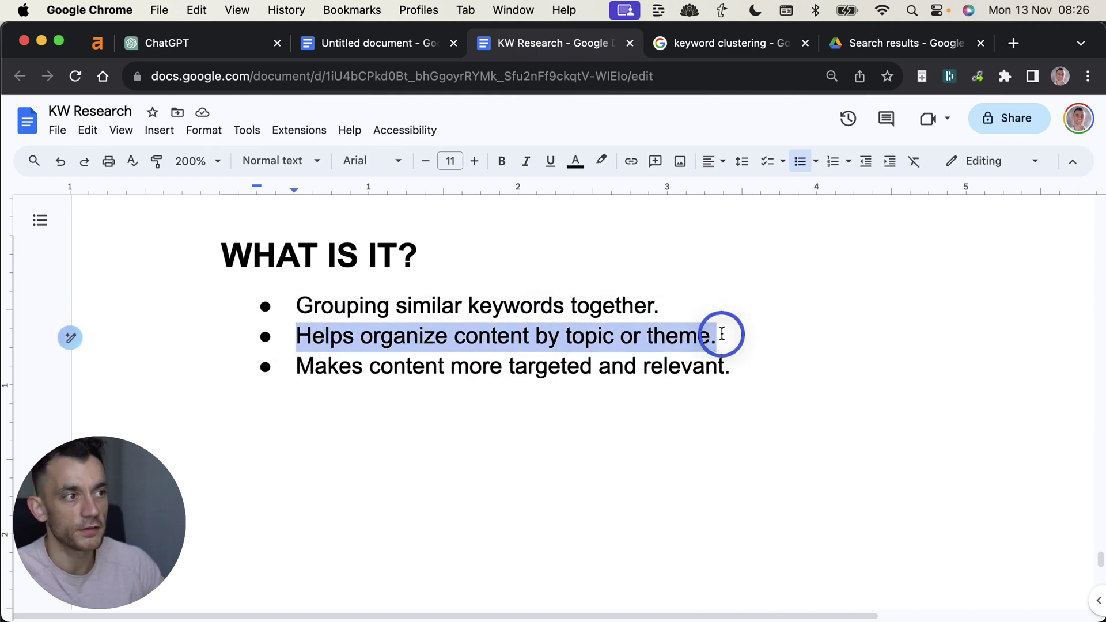
pyautogui.click(537, 366)
pyautogui.moveTo(301, 367); pyautogui.dragTo(790, 361)
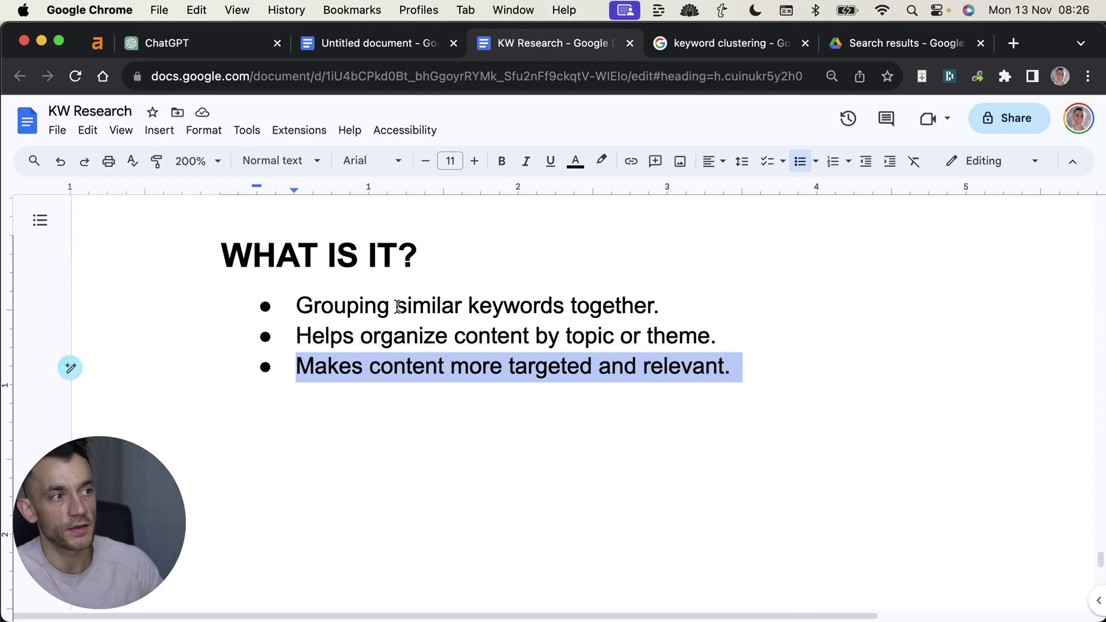
pyautogui.moveTo(224, 254); pyautogui.dragTo(748, 370)
pyautogui.scroll(-1, 670, 460)
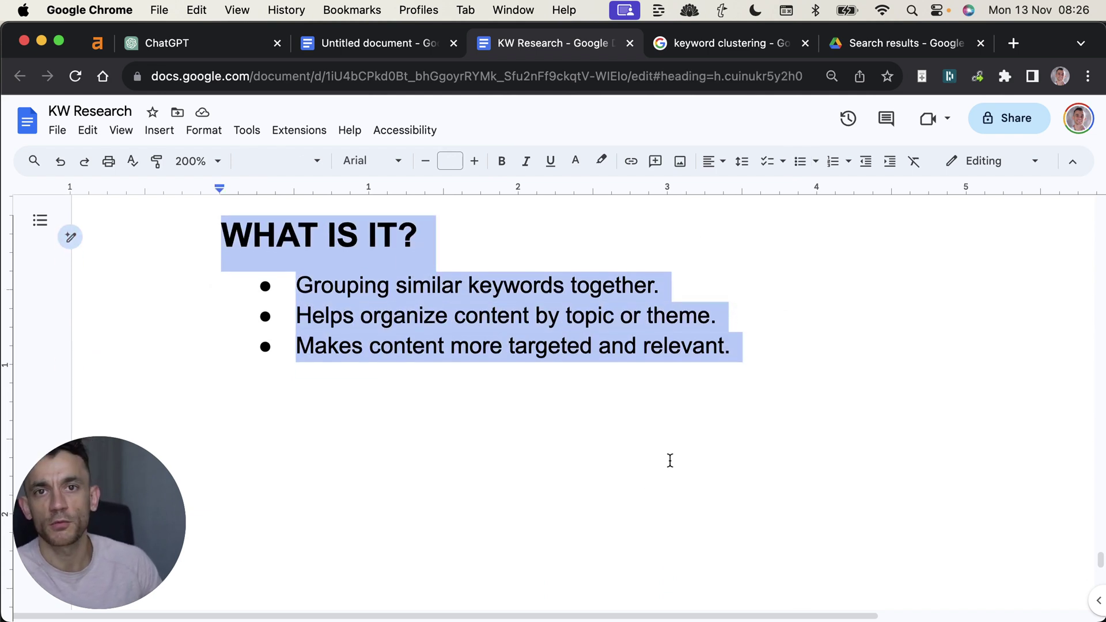
pyautogui.scroll(-5, 635, 504)
pyautogui.scroll(2, 282, 321)
pyautogui.moveTo(288, 337); pyautogui.dragTo(794, 339)
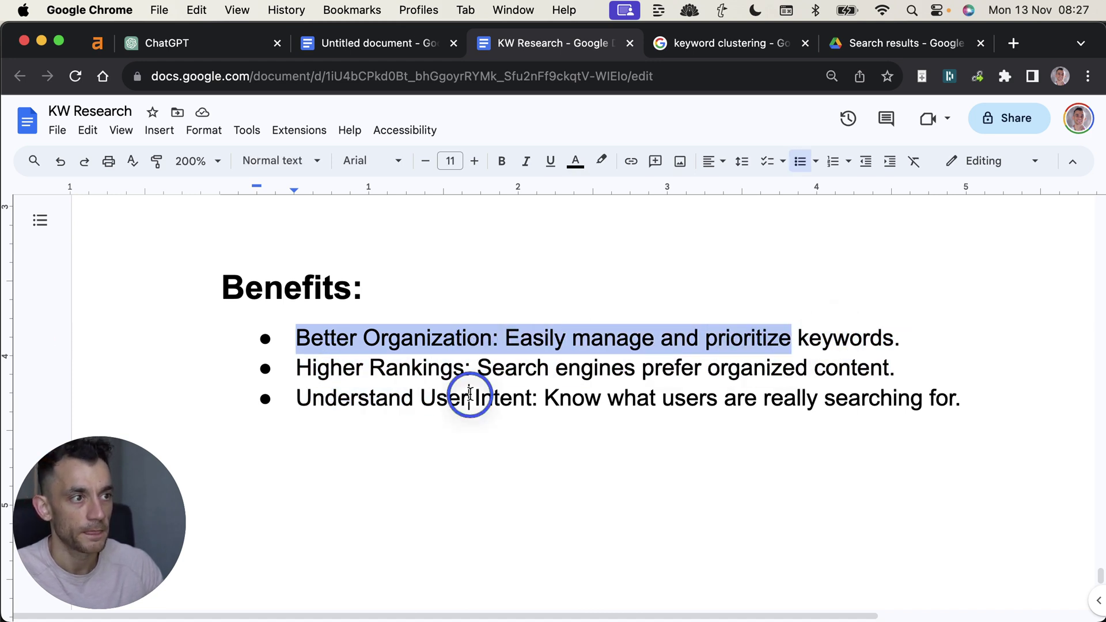
# Highlight the Higher Rankings, User Intent, Efficiency and Avoiding Confusion benefits, then return to ChatGPT.
pyautogui.click(470, 394)
pyautogui.moveTo(295, 368); pyautogui.dragTo(917, 365)
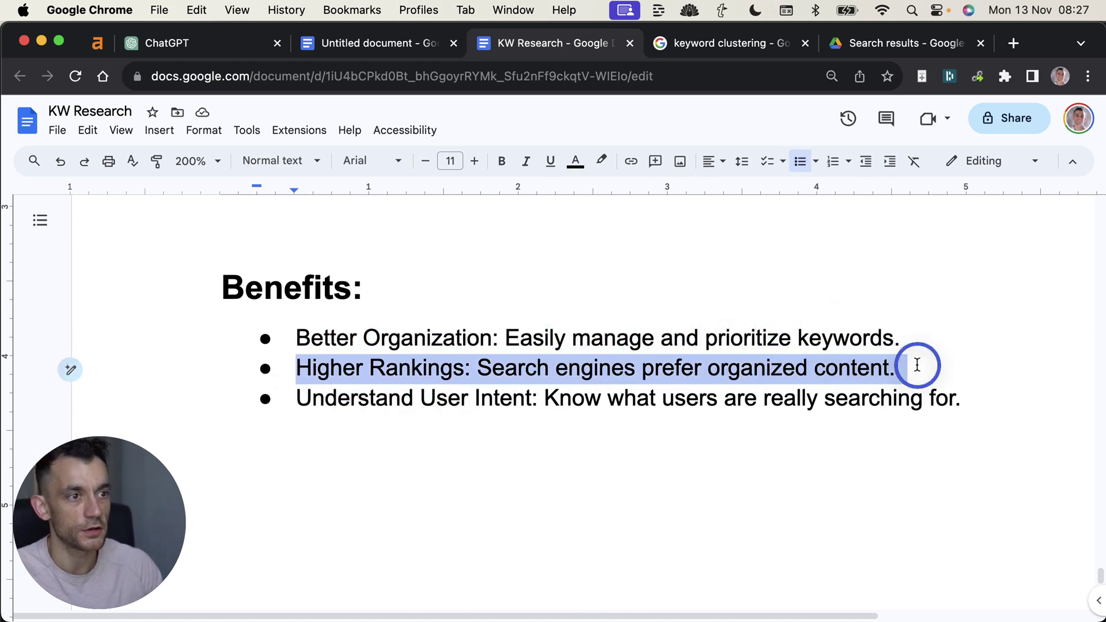
pyautogui.click(688, 415)
pyautogui.moveTo(292, 397); pyautogui.dragTo(960, 398)
pyautogui.scroll(10, 686, 310)
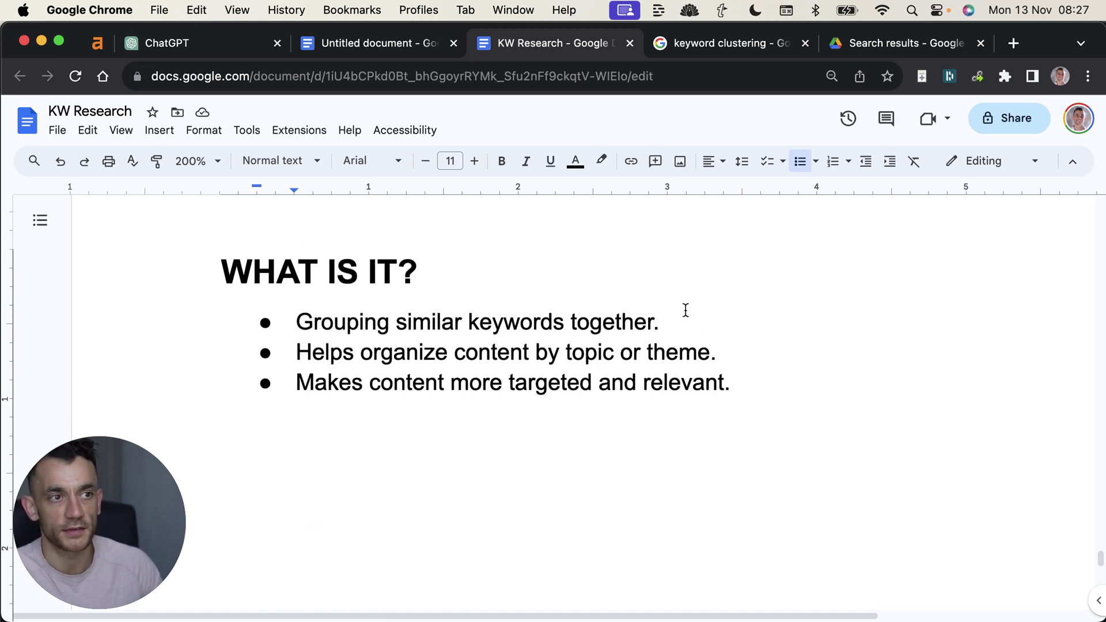
pyautogui.scroll(-5, 676, 314)
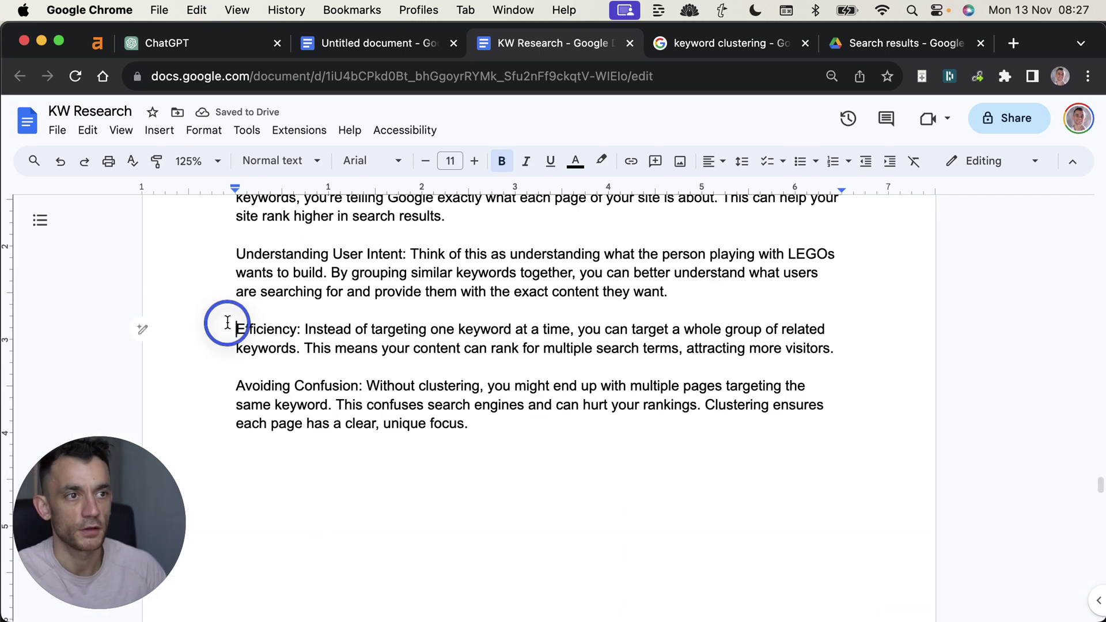
pyautogui.moveTo(230, 329); pyautogui.dragTo(845, 348)
pyautogui.click(352, 370)
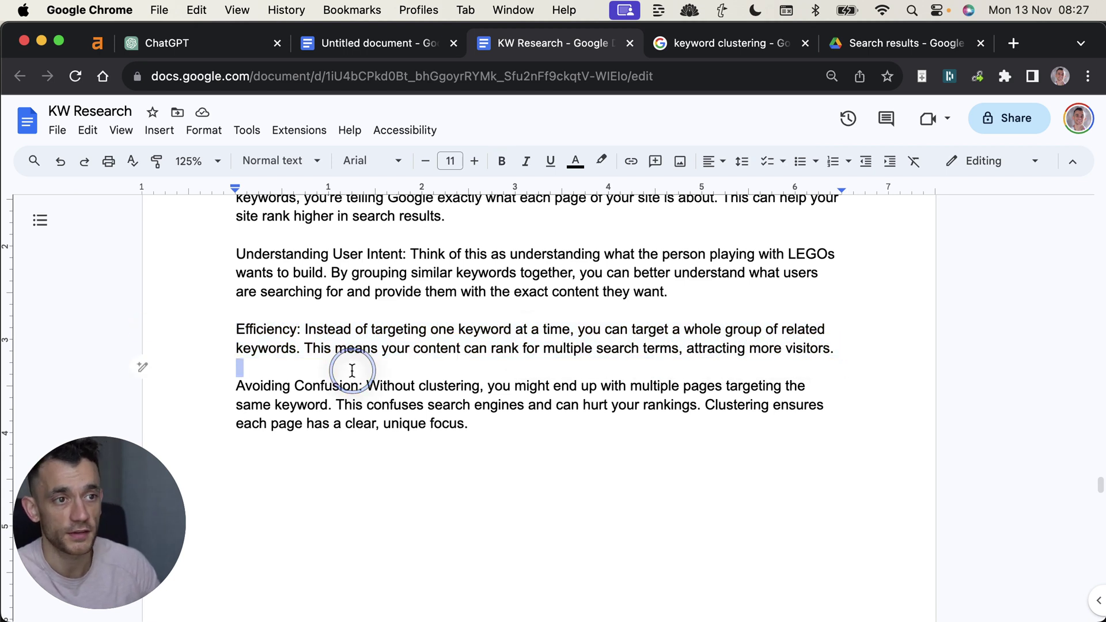
pyautogui.moveTo(352, 371); pyautogui.dragTo(355, 453)
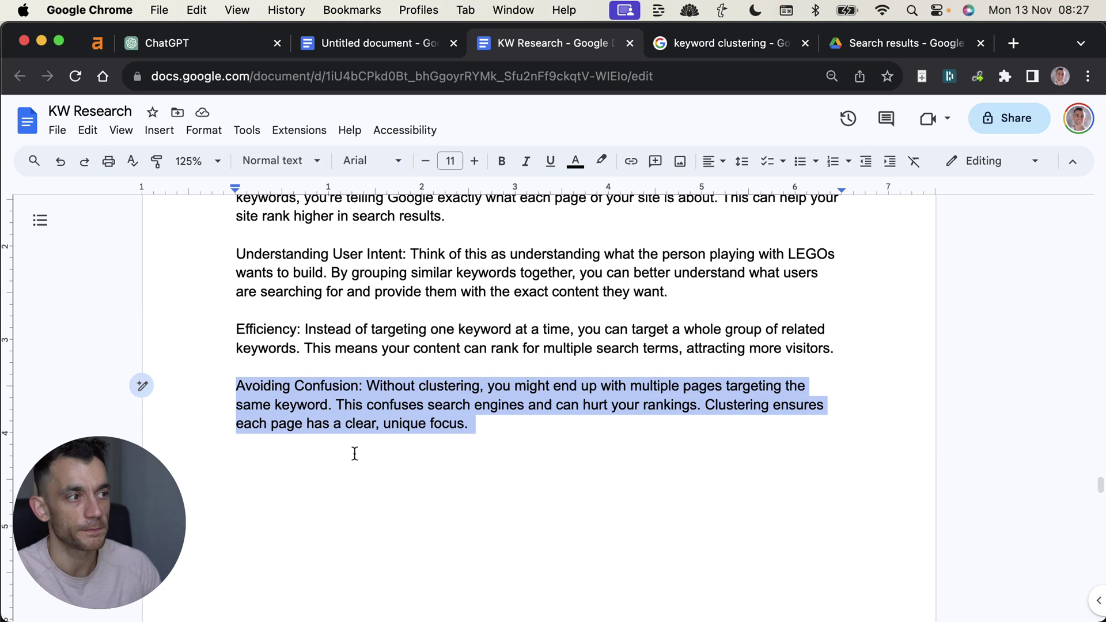
pyautogui.click(204, 46)
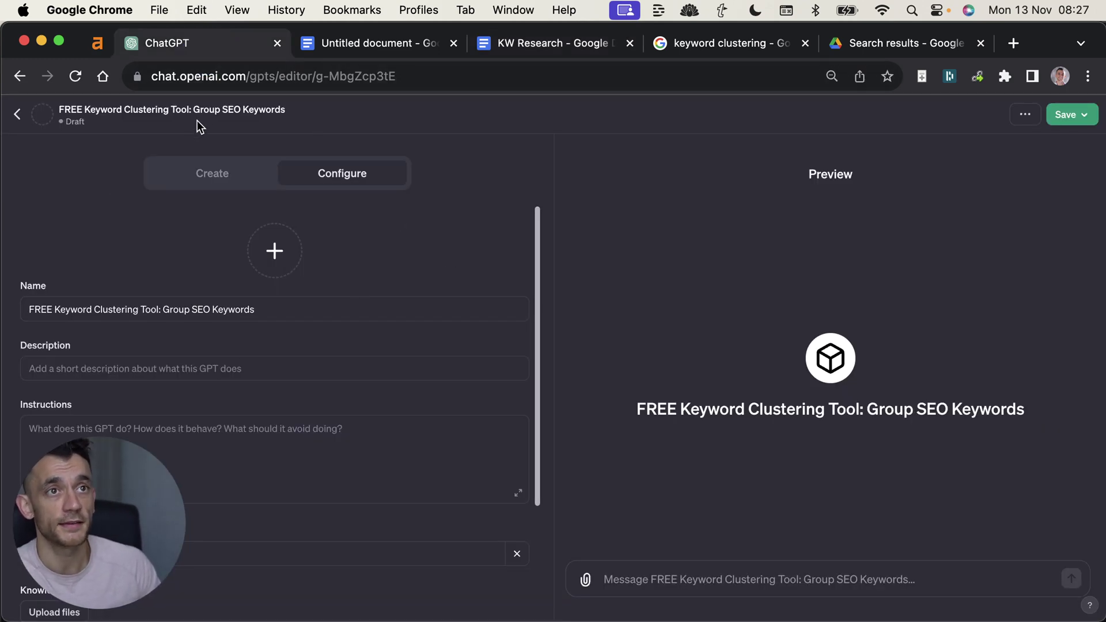
# Review the GPT's name, 'FREE Keyword Clustering Tool: Group SEO Keywords', in Configure.
pyautogui.tripleClick(251, 113)
pyautogui.moveTo(26, 309); pyautogui.dragTo(267, 311)
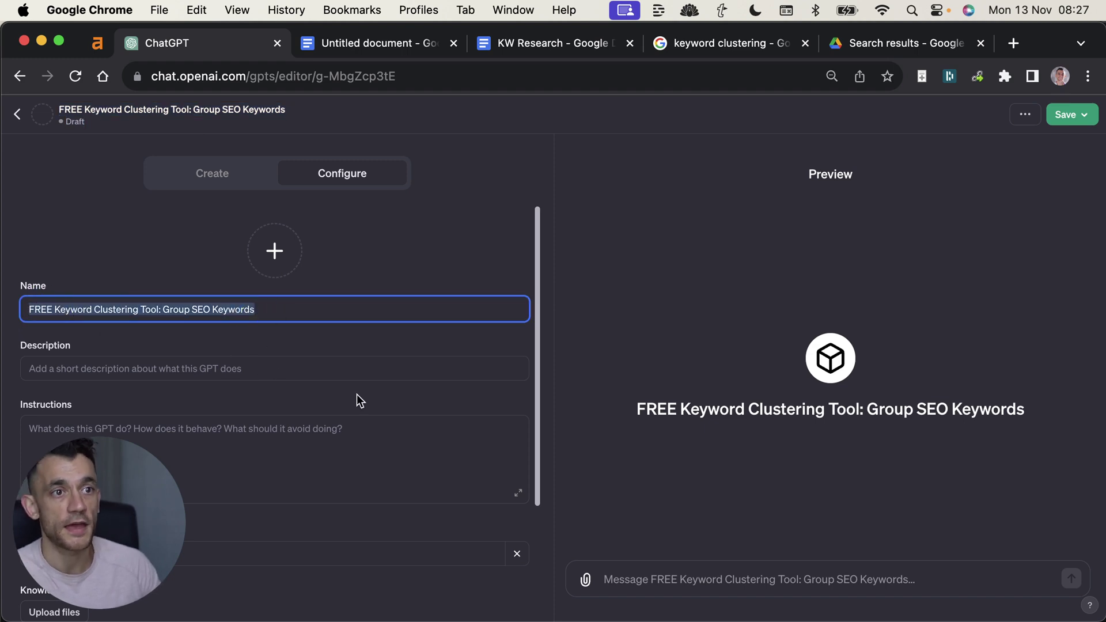
pyautogui.scroll(-3, 360, 403)
pyautogui.scroll(3, 363, 399)
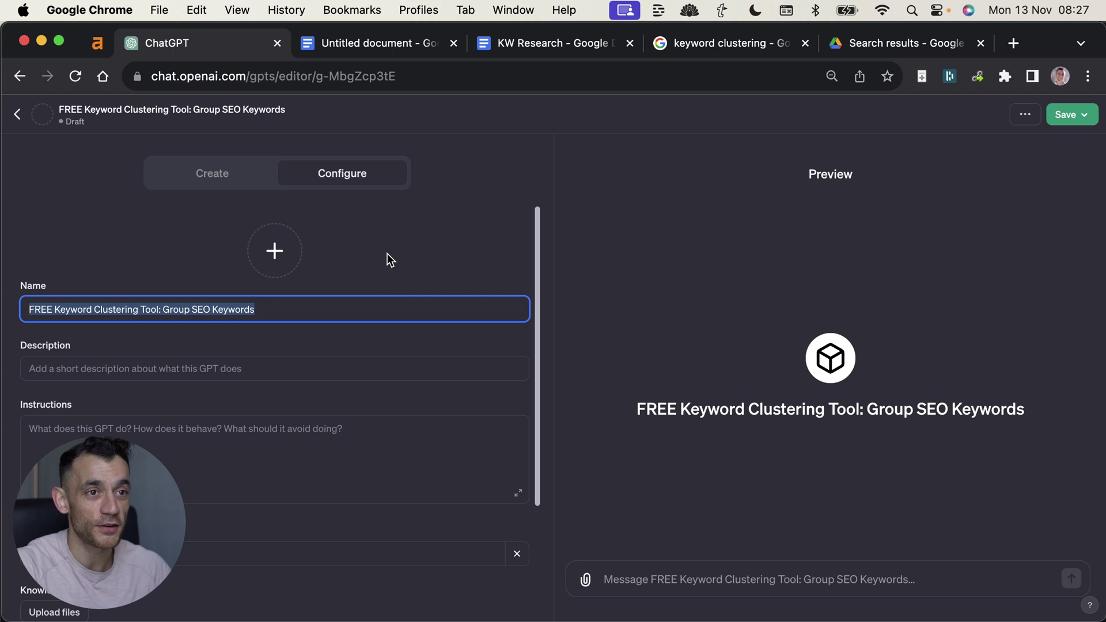
pyautogui.click(374, 242)
pyautogui.scroll(-5, 432, 383)
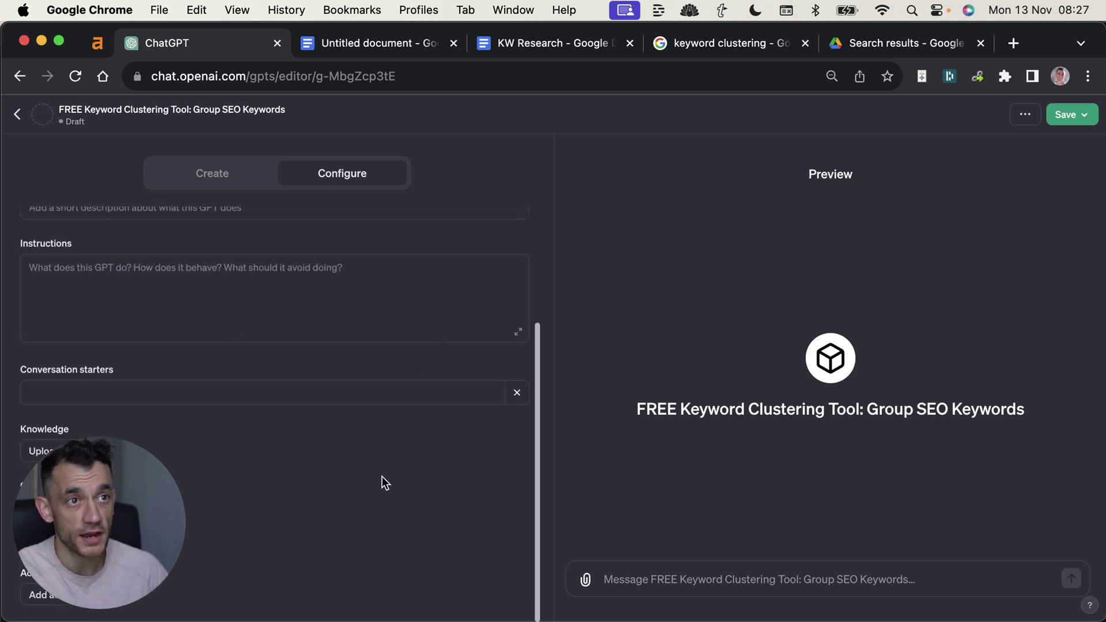
pyautogui.scroll(5, 403, 403)
pyautogui.scroll(-5, 296, 321)
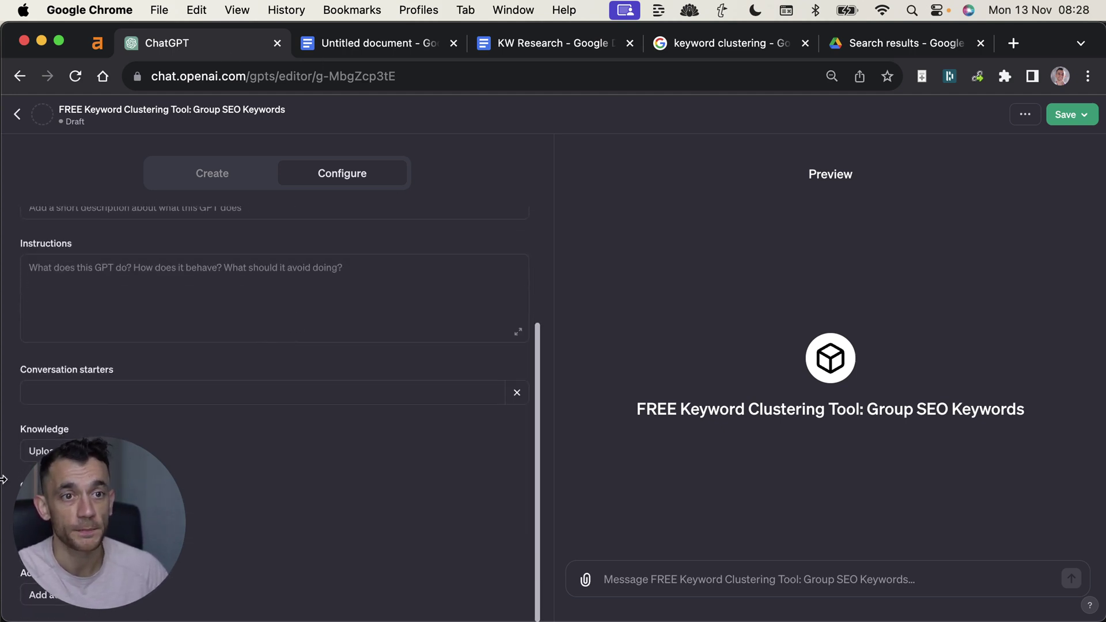
pyautogui.scroll(3, 5, 449)
pyautogui.click(242, 249)
pyautogui.scroll(-3, 173, 404)
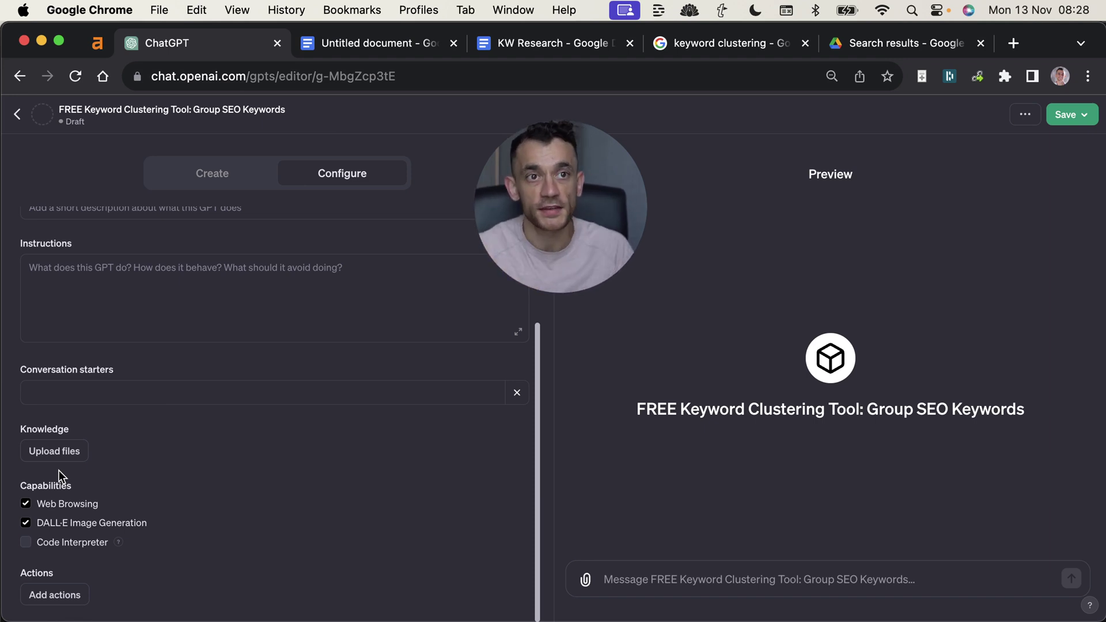
# Turn off DALL·E Image Generation and turn on Code Interpreter, leaving Web Browsing enabled.
pyautogui.click(71, 301)
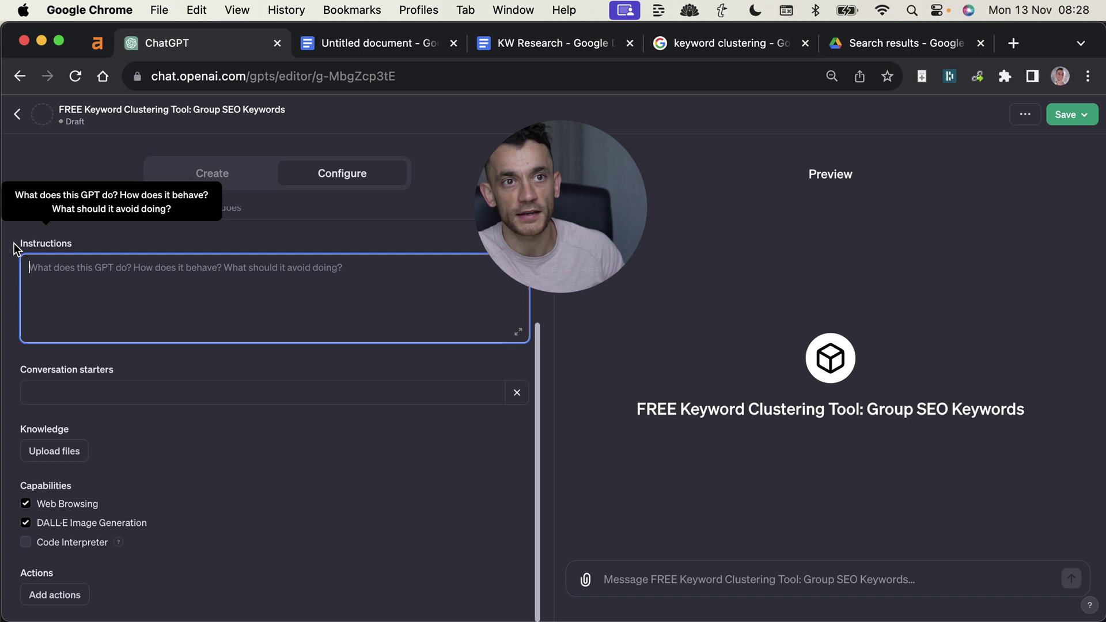
pyautogui.moveTo(75, 246); pyautogui.dragTo(12, 245)
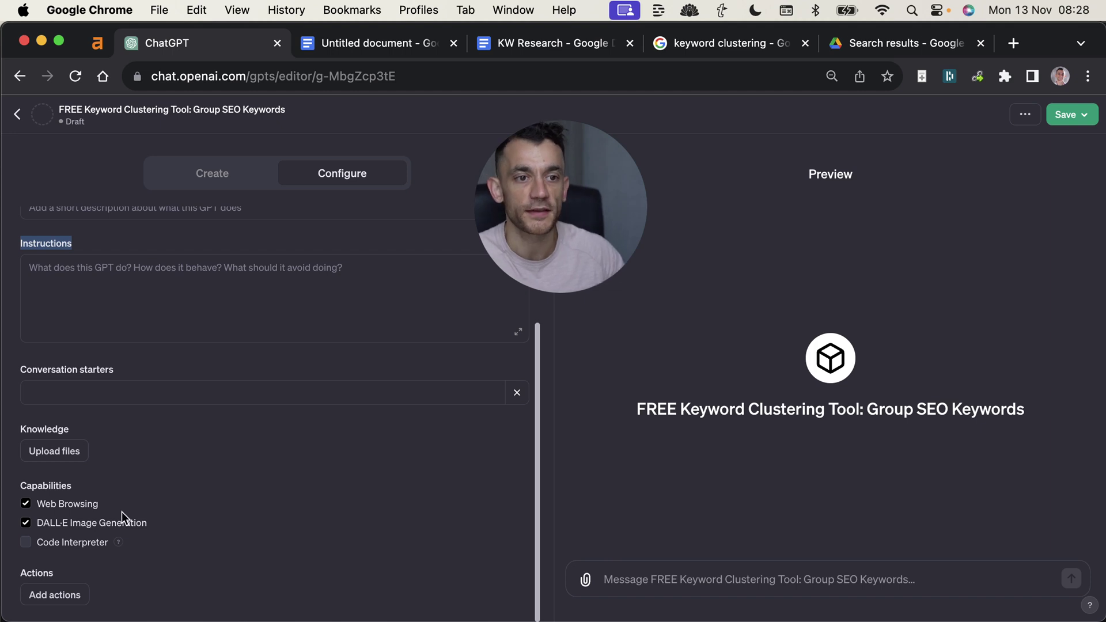
pyautogui.click(75, 525)
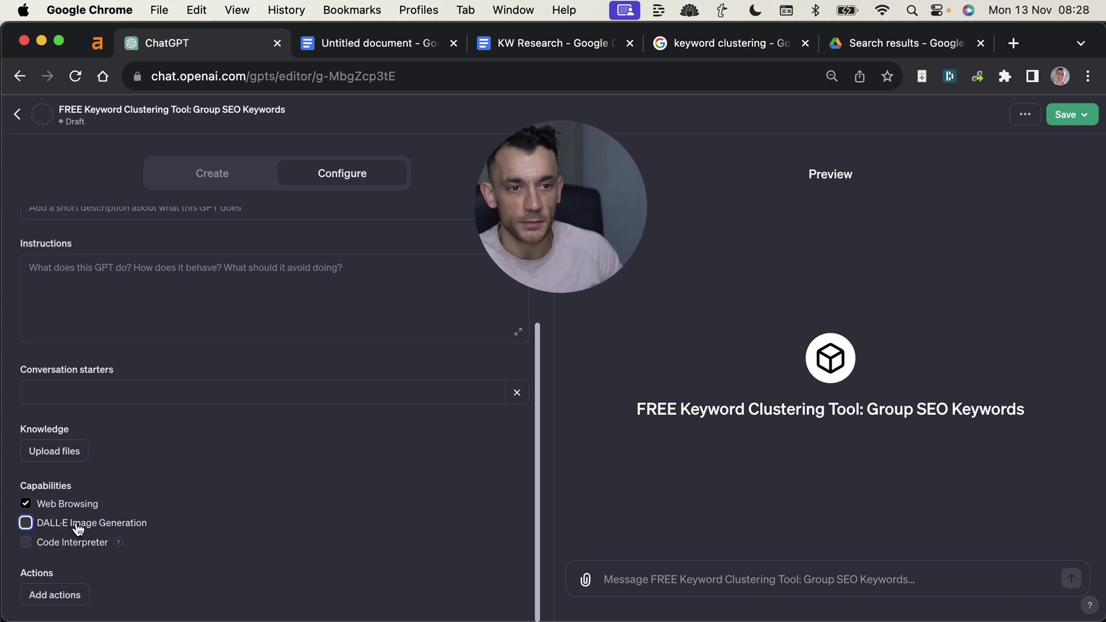
pyautogui.click(73, 542)
pyautogui.press('super+equal')
pyautogui.press('super+equal')
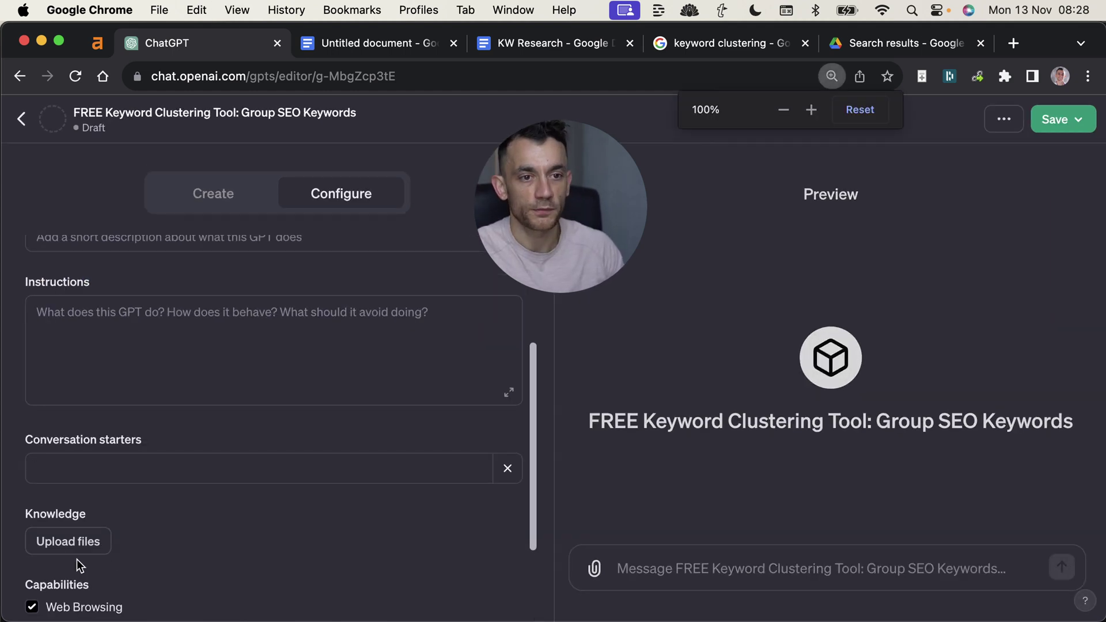
pyautogui.scroll(-2, 69, 547)
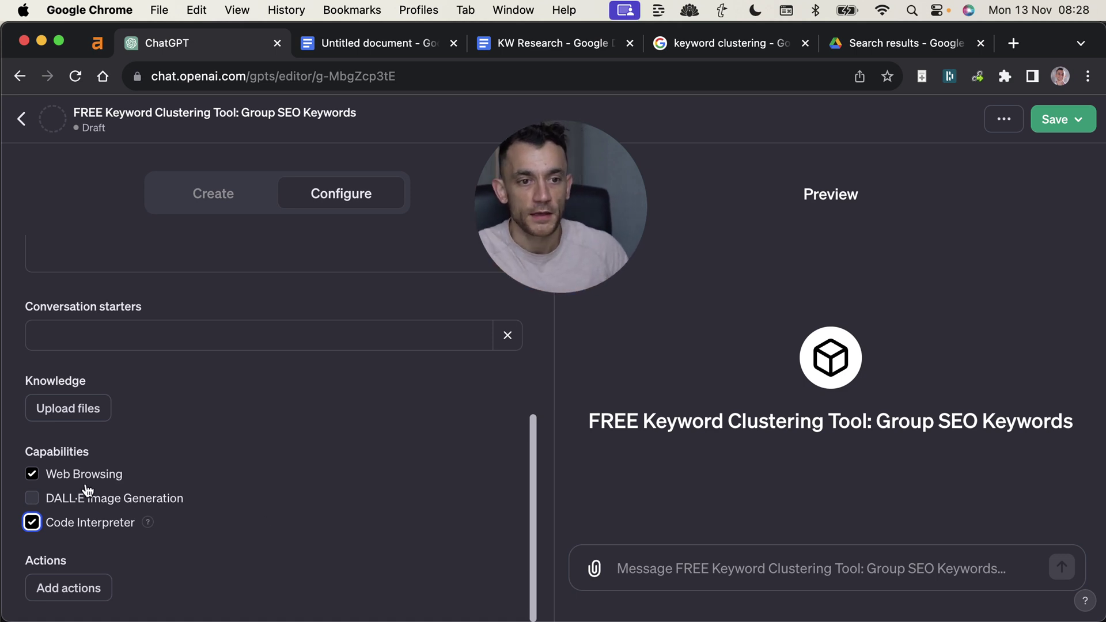
pyautogui.scroll(5, 186, 426)
pyautogui.scroll(-5, 227, 369)
pyautogui.scroll(5, 236, 395)
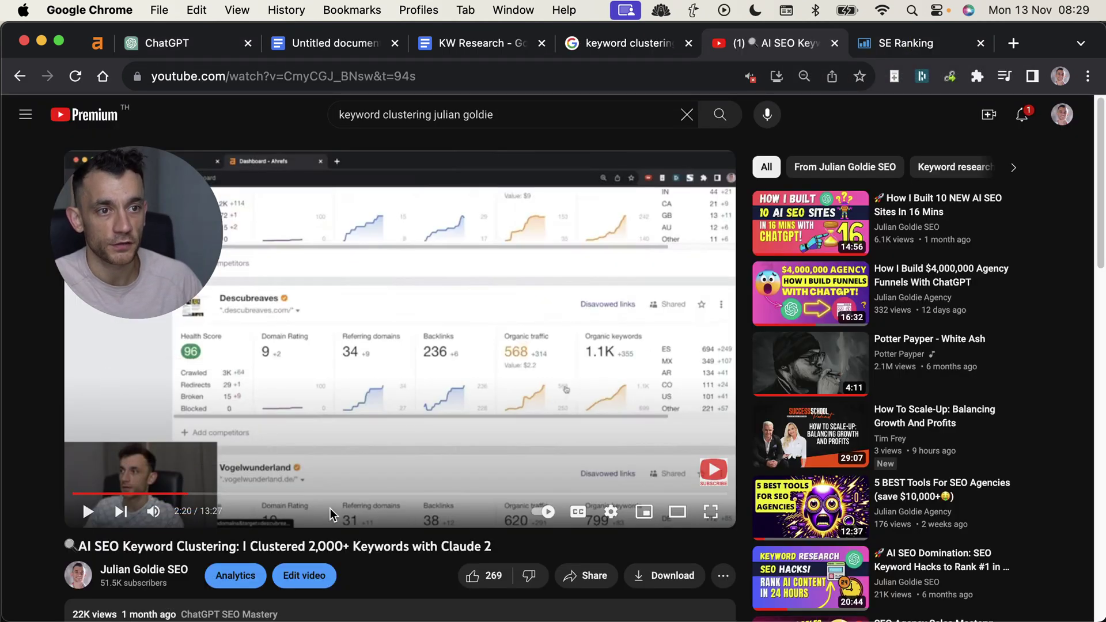
# Seek the YouTube video to the keyword table and highlight SE Ranking's $0 grouping charge.
pyautogui.click(186, 493)
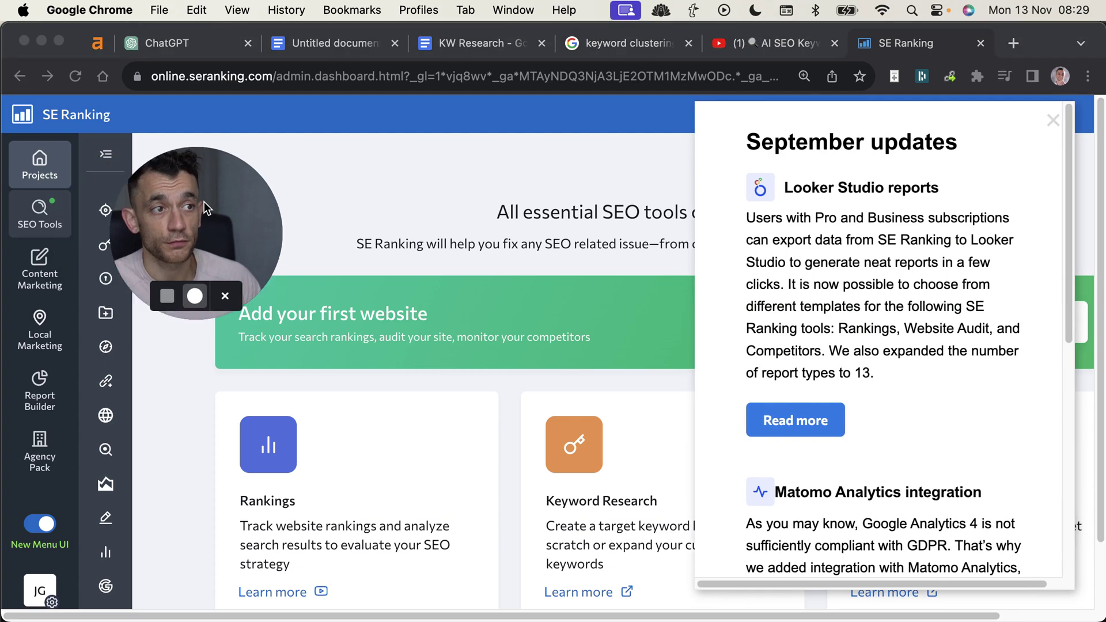
pyautogui.moveTo(204, 202); pyautogui.dragTo(330, 181)
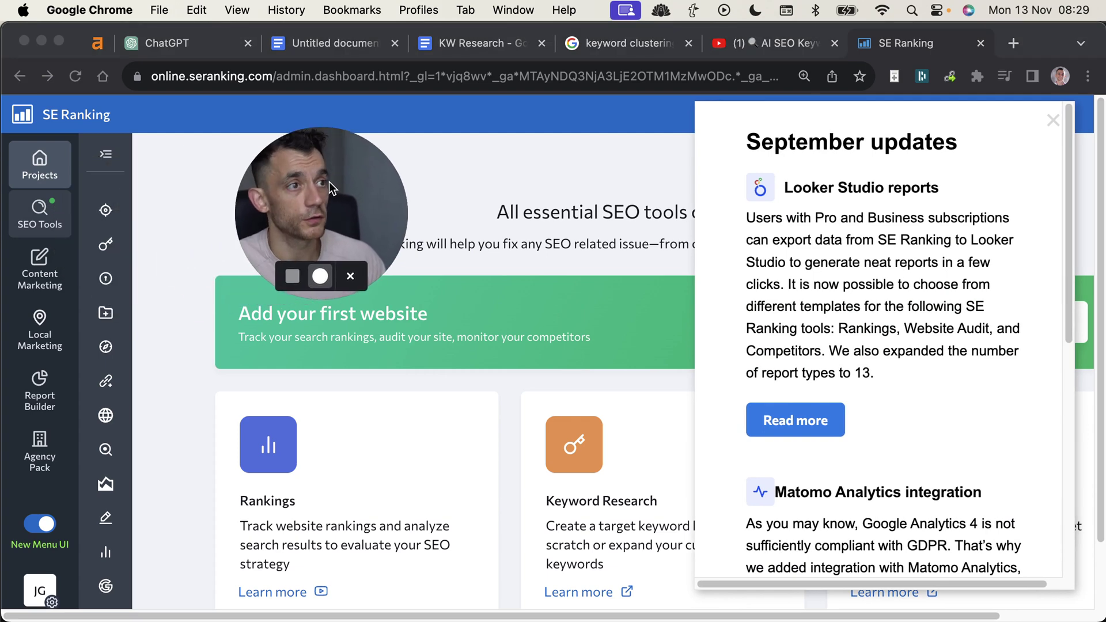
pyautogui.scroll(-3, 44, 417)
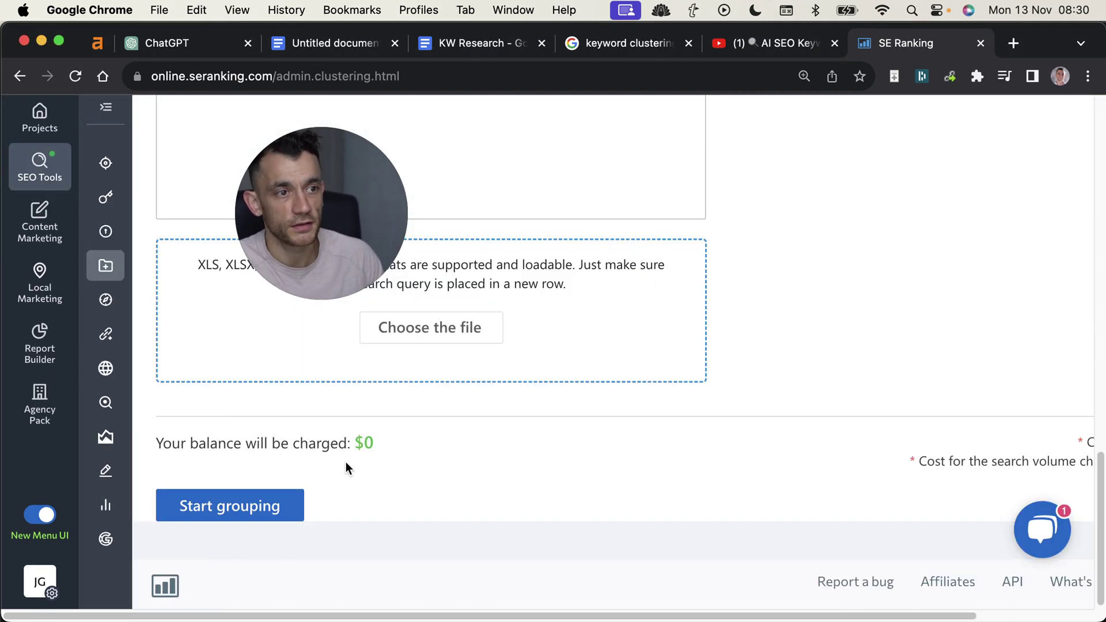
pyautogui.moveTo(156, 443); pyautogui.dragTo(397, 431)
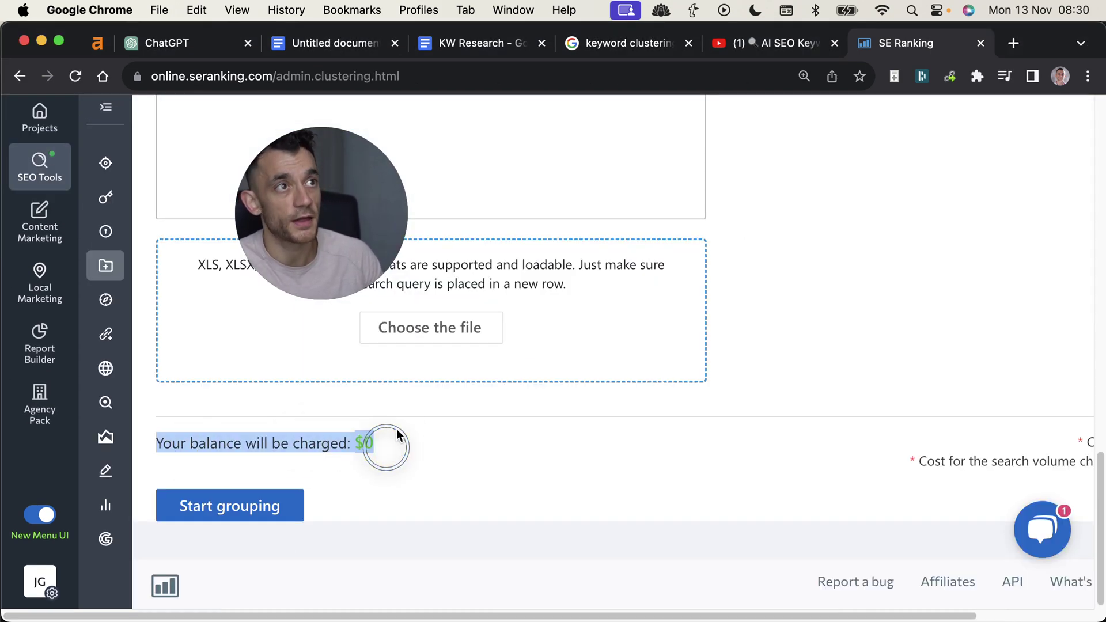
pyautogui.click(178, 39)
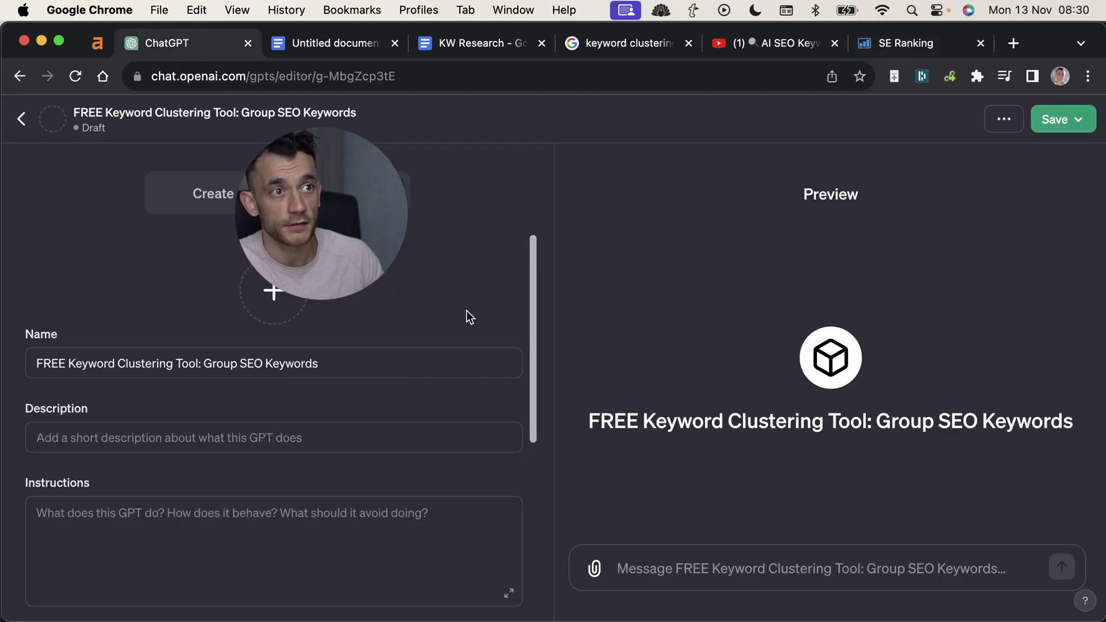
pyautogui.moveTo(362, 231)
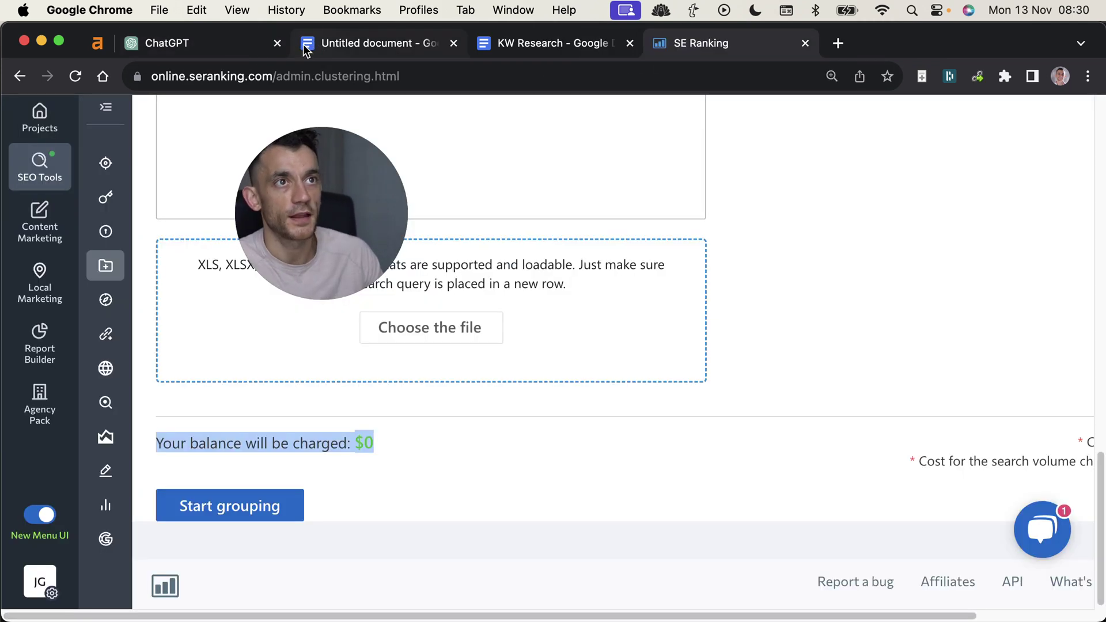
# Generate the GPT's avatar with DALL·E and let the description fill in.
pyautogui.click(174, 48)
pyautogui.moveTo(306, 182); pyautogui.dragTo(547, 121)
pyautogui.click(268, 294)
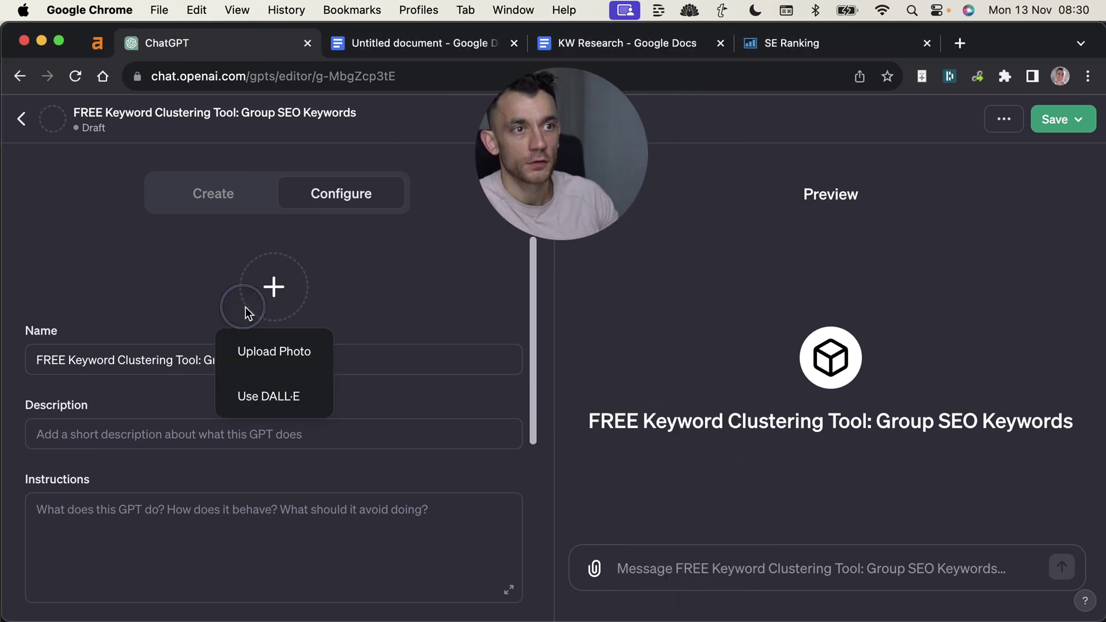
pyautogui.click(244, 398)
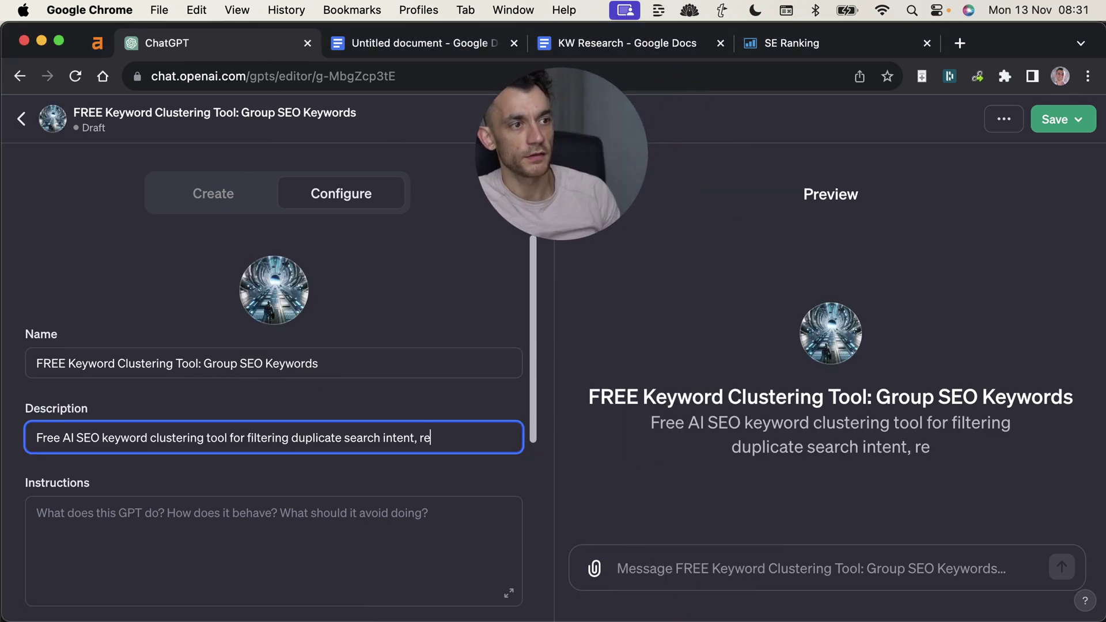
pyautogui.write('moving')
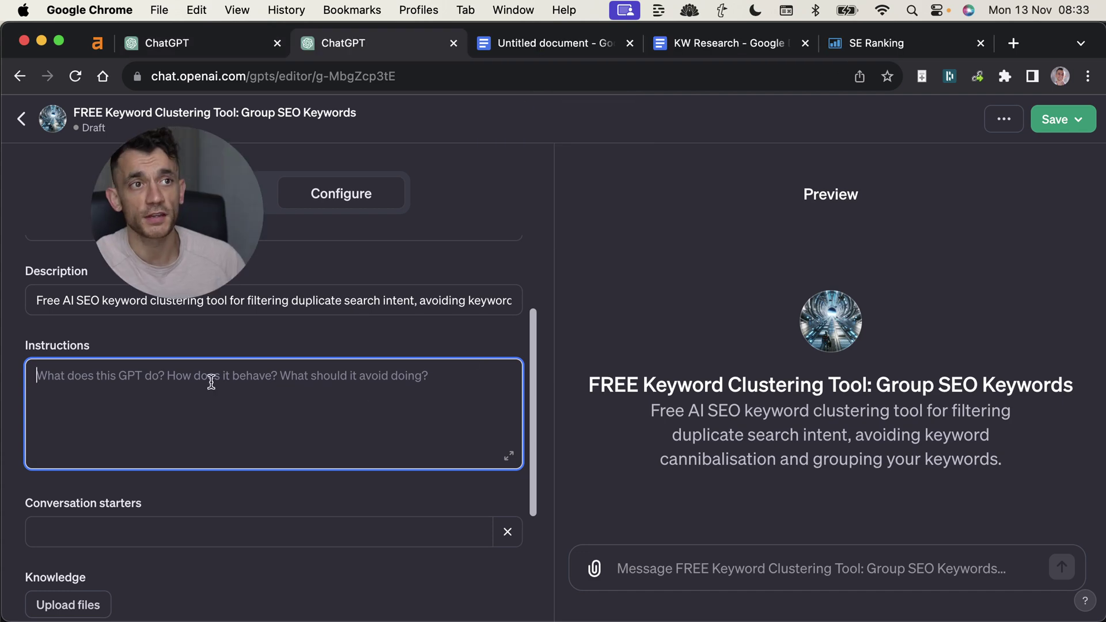
pyautogui.click(674, 387)
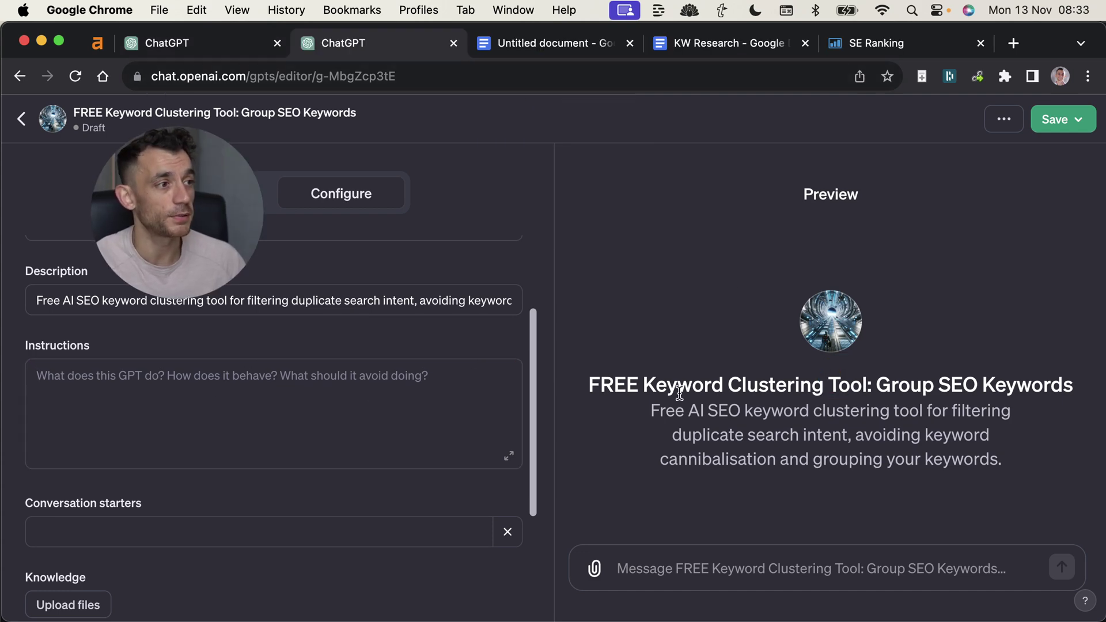
# Review the sculptor chat, highlighting the raw-material point and the multiple DALL·E 3 images request.
pyautogui.click(240, 43)
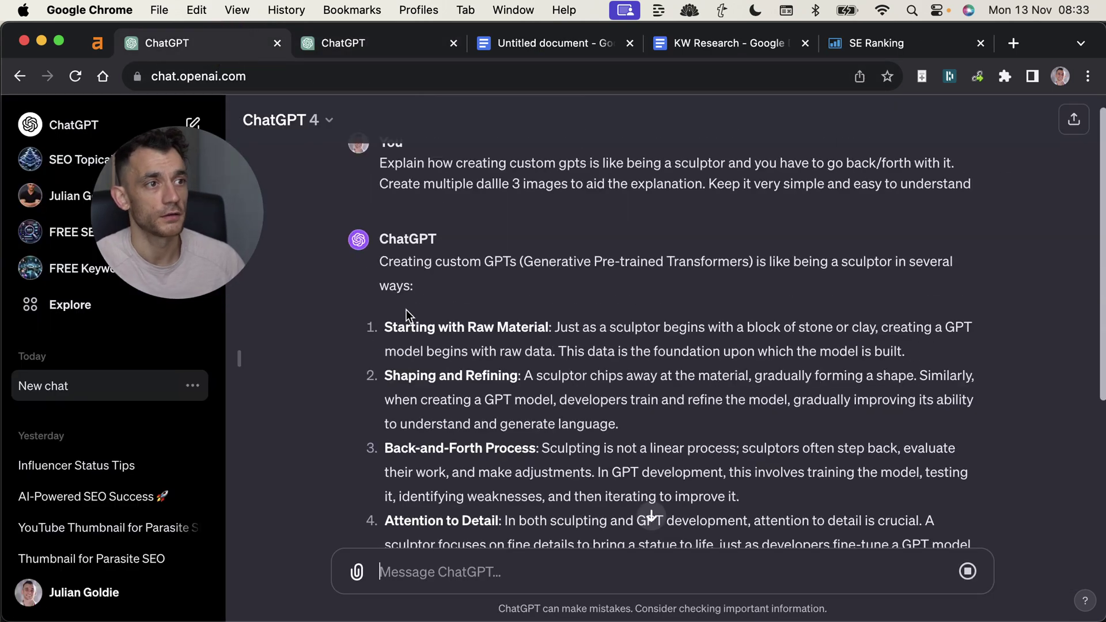
pyautogui.moveTo(384, 327); pyautogui.dragTo(539, 342)
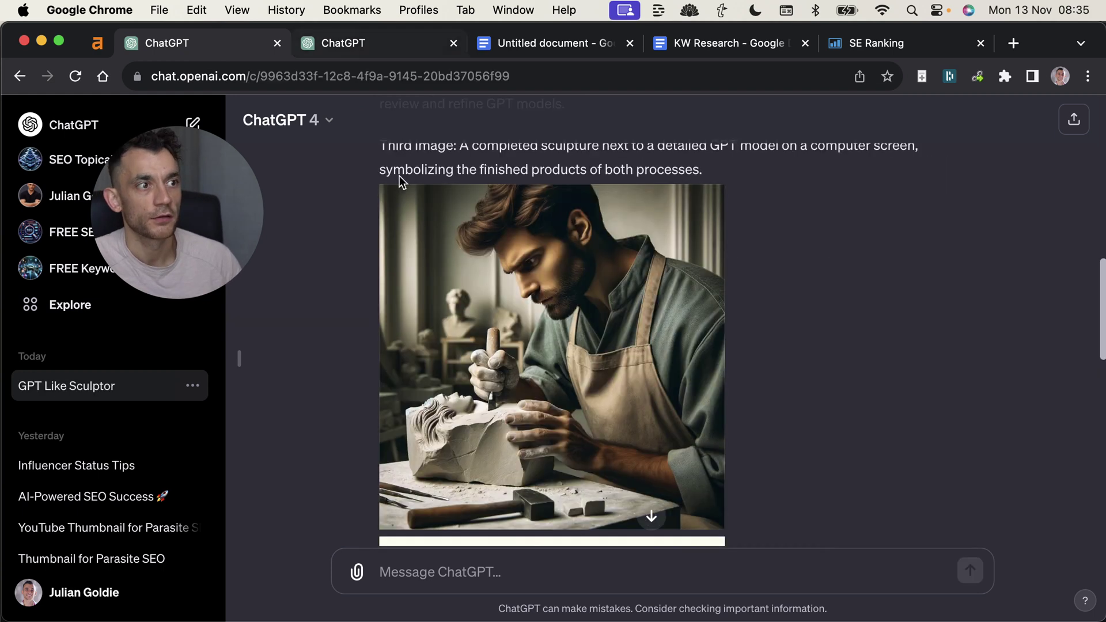
pyautogui.click(338, 52)
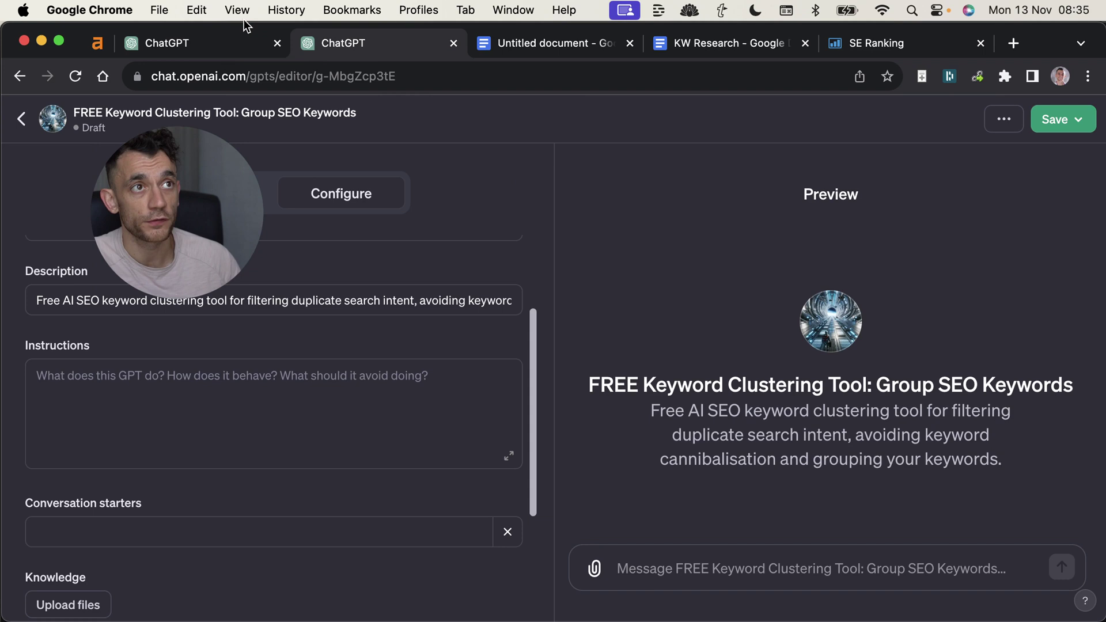
pyautogui.click(217, 40)
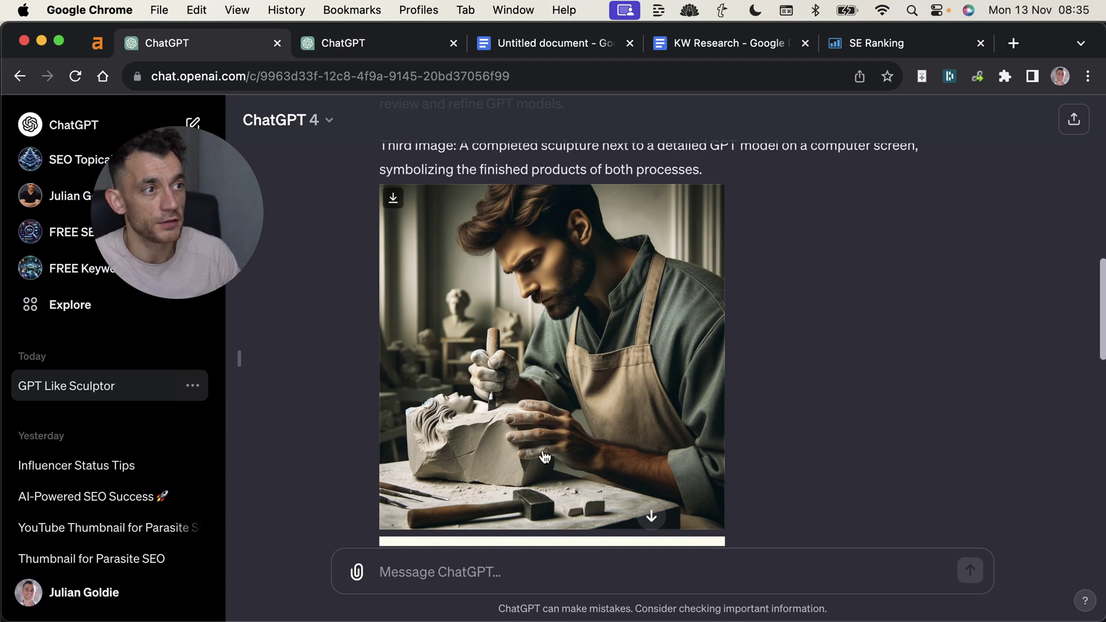
pyautogui.scroll(-7, 471, 331)
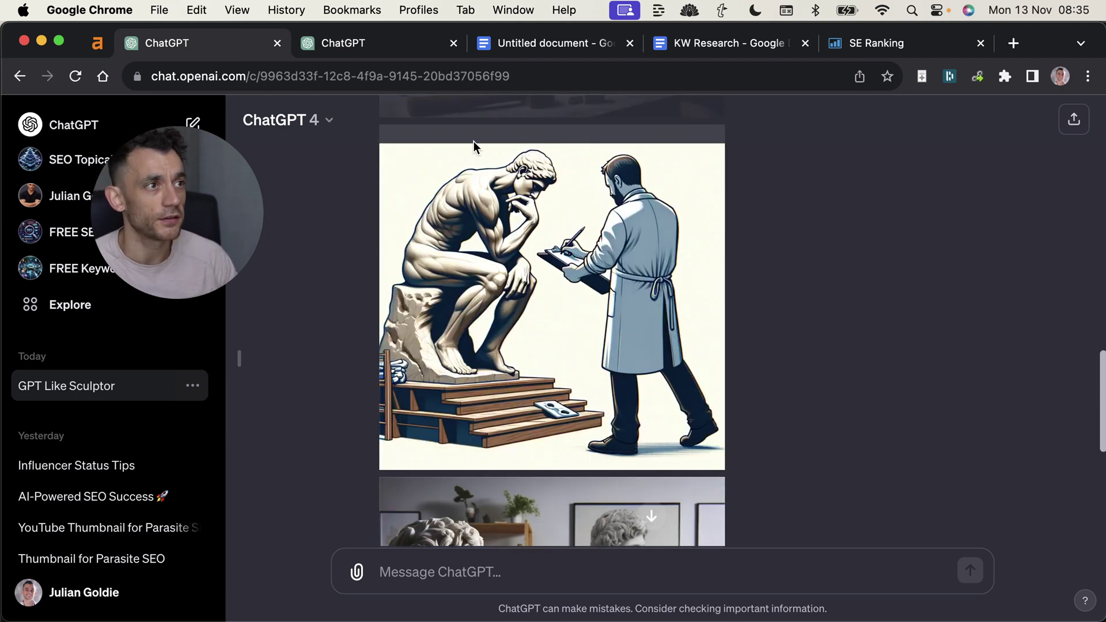
pyautogui.scroll(-3, 549, 323)
pyautogui.scroll(-8, 549, 323)
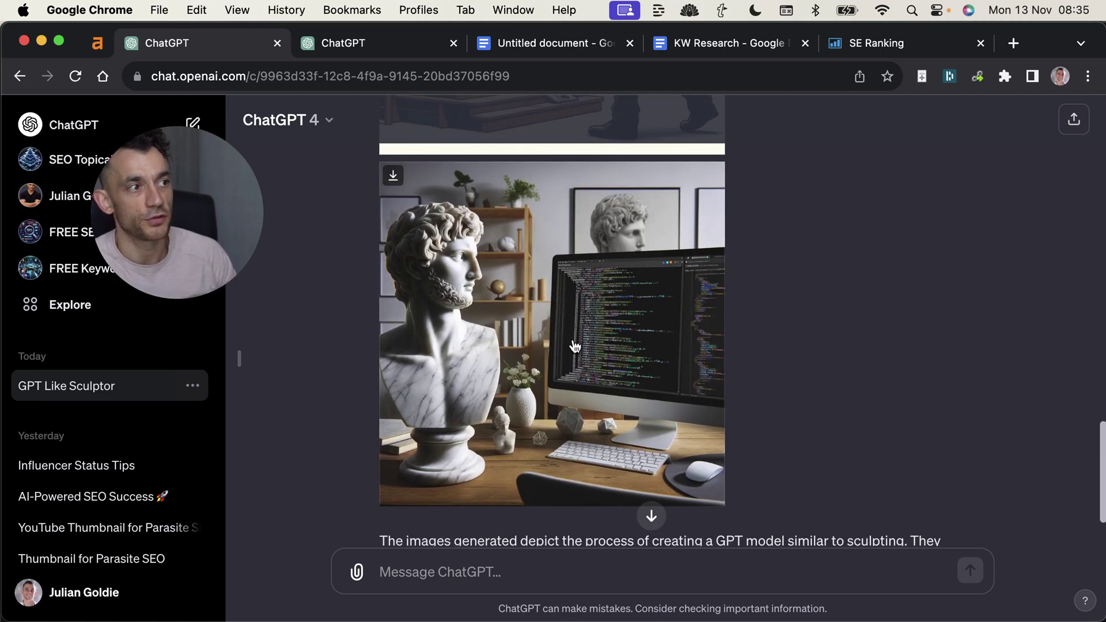
pyautogui.scroll(-4, 576, 343)
pyautogui.scroll(20, 576, 343)
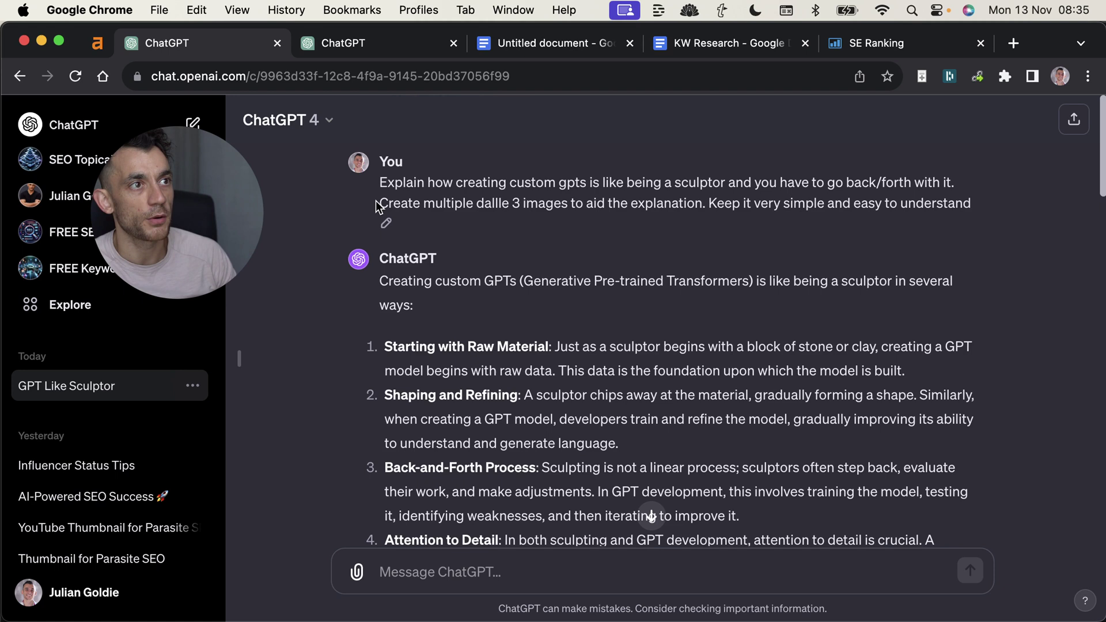
pyautogui.moveTo(382, 204); pyautogui.dragTo(562, 199)
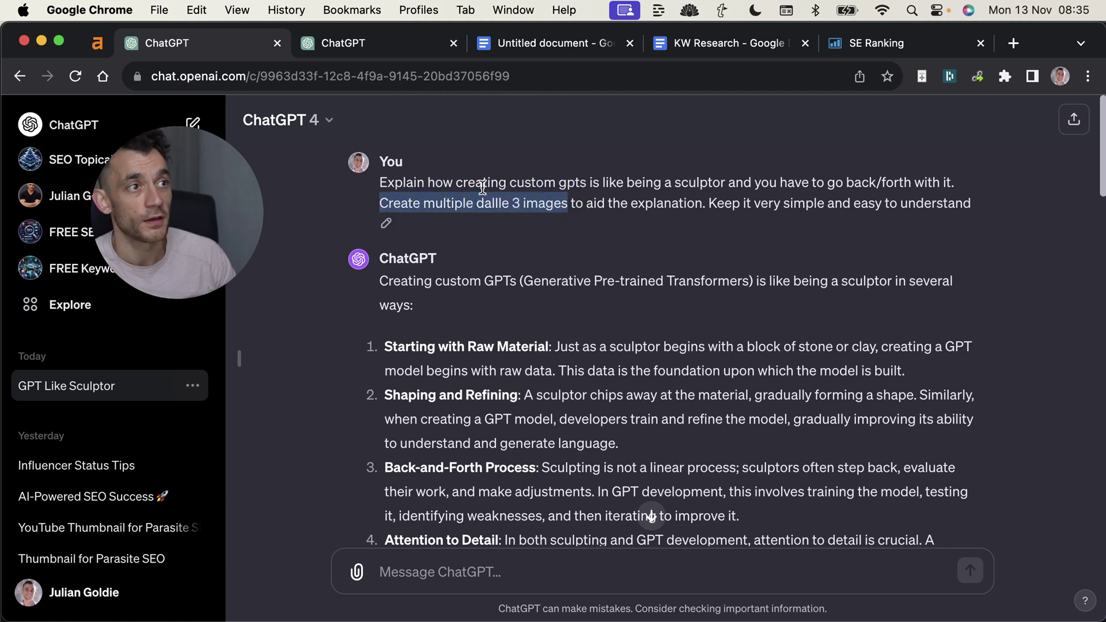
pyautogui.click(559, 203)
pyautogui.moveTo(571, 204); pyautogui.dragTo(385, 206)
# Focus the GPT's Instructions field and close the old sculptor chat tab.
pyautogui.click(348, 45)
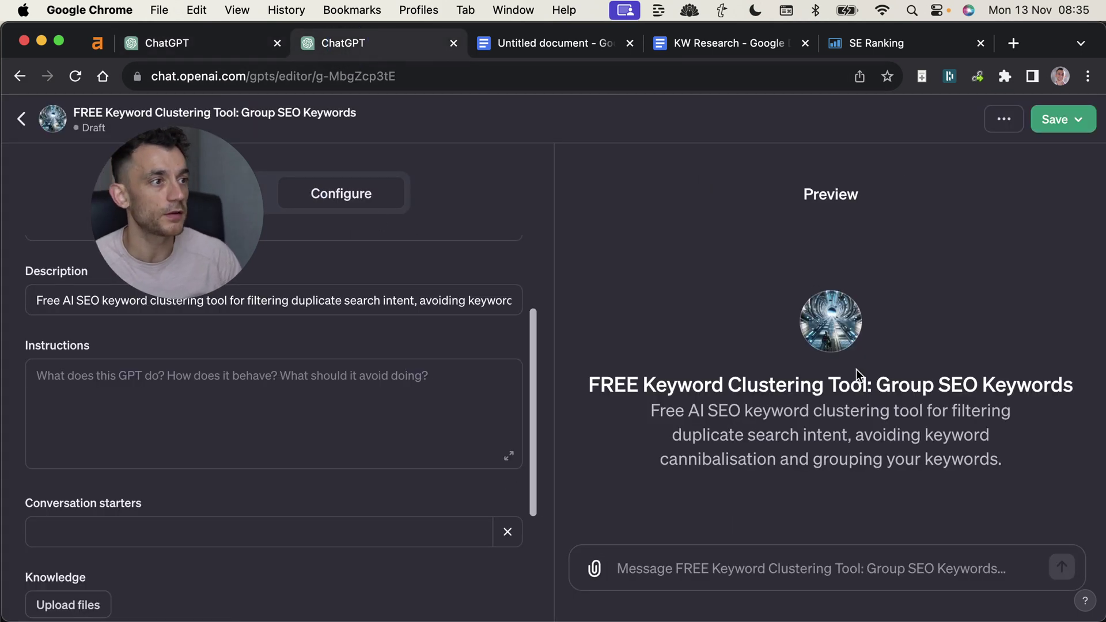
pyautogui.click(325, 428)
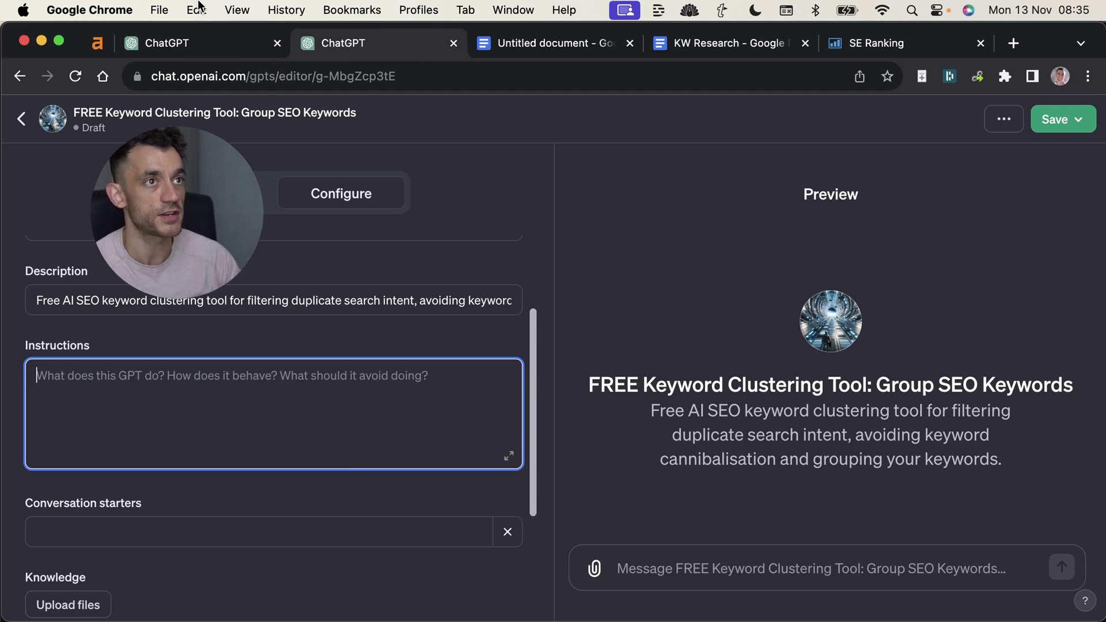
pyautogui.middleClick(228, 44)
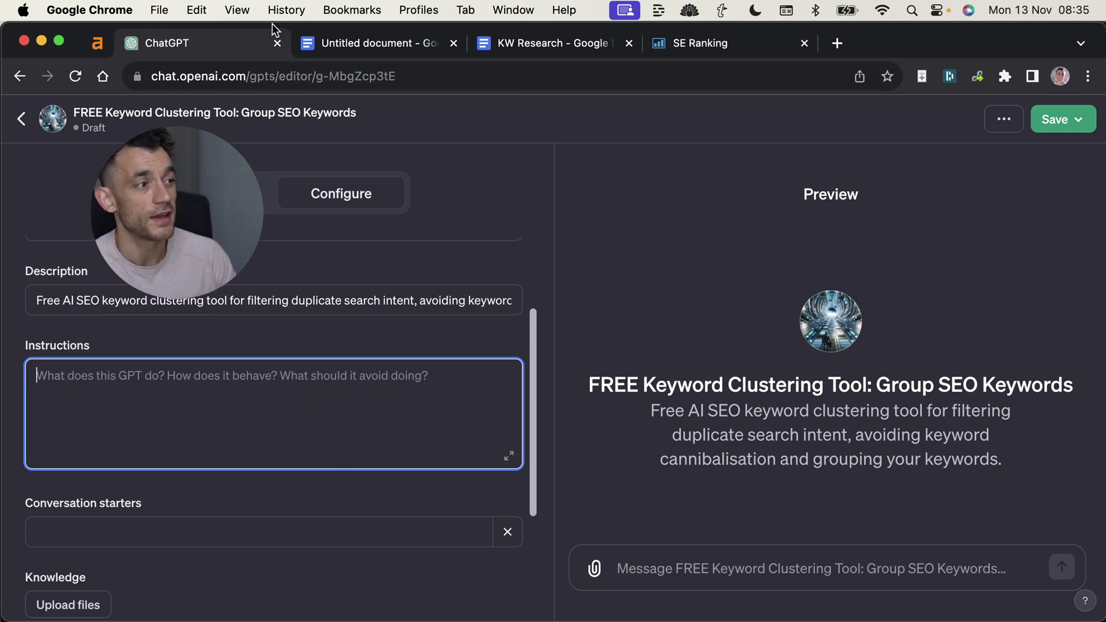
# Review the brief's GOAL, WHAT IT DOES and WHY sections, then select and copy the whole document.
pyautogui.moveTo(140, 164); pyautogui.dragTo(561, 146)
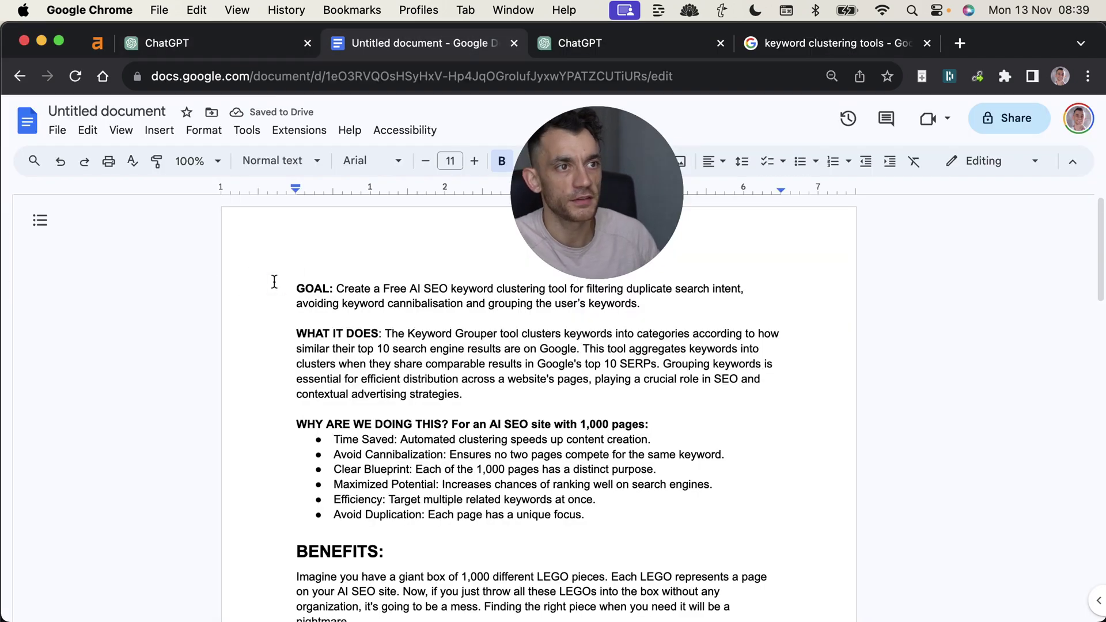
pyautogui.moveTo(285, 285); pyautogui.dragTo(555, 376)
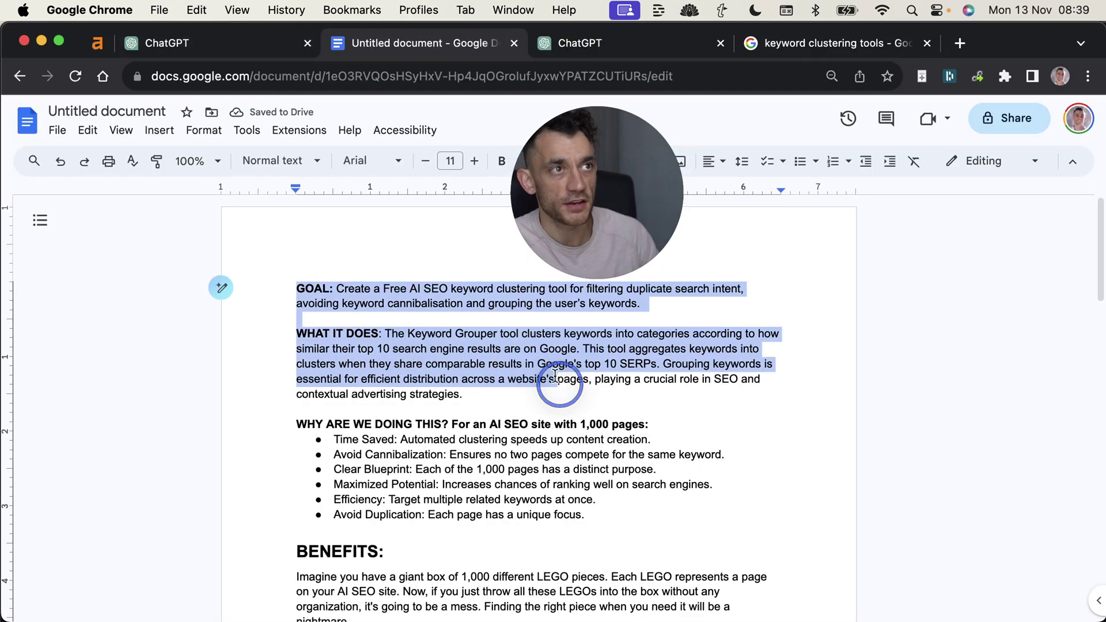
pyautogui.click(223, 45)
pyautogui.click(422, 45)
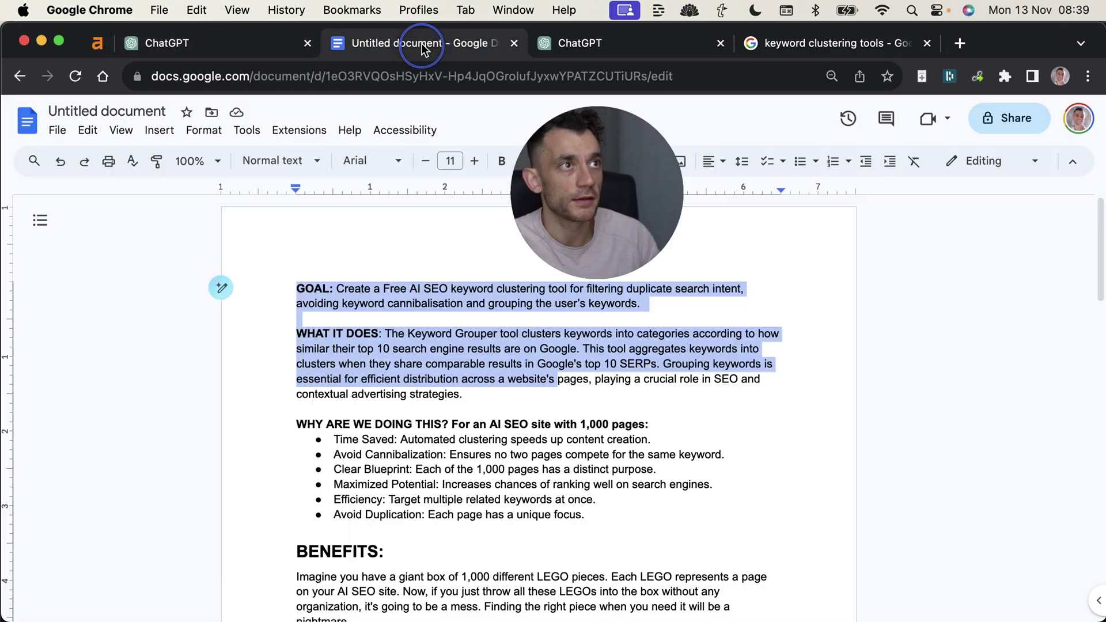
pyautogui.click(325, 432)
pyautogui.moveTo(277, 289); pyautogui.dragTo(610, 321)
pyautogui.click(323, 339)
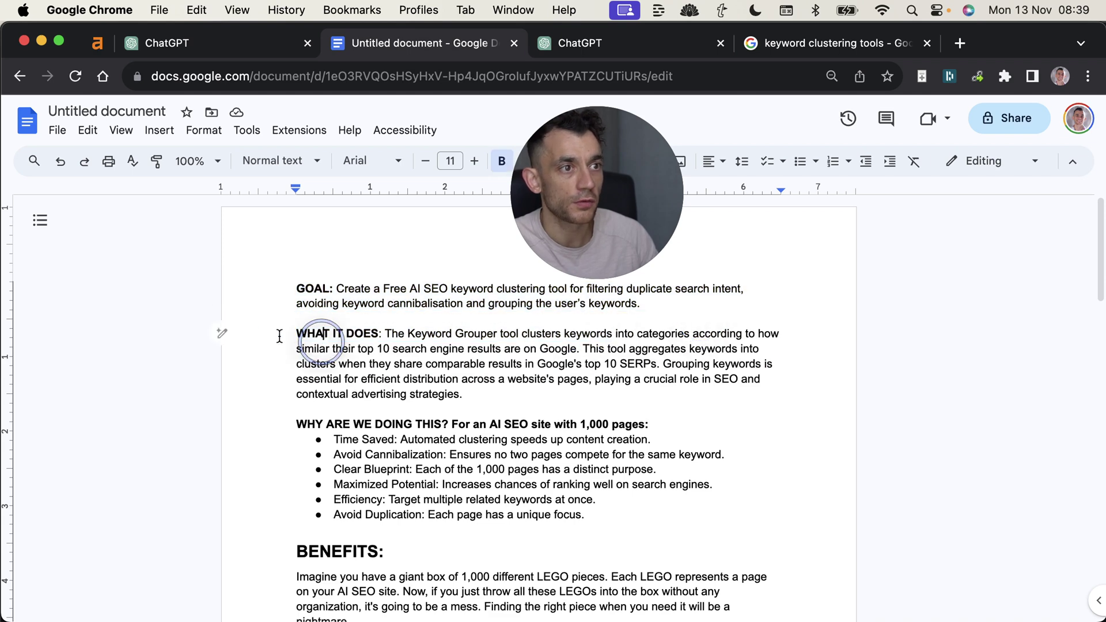
pyautogui.moveTo(279, 336); pyautogui.dragTo(624, 392)
pyautogui.moveTo(291, 424); pyautogui.dragTo(578, 524)
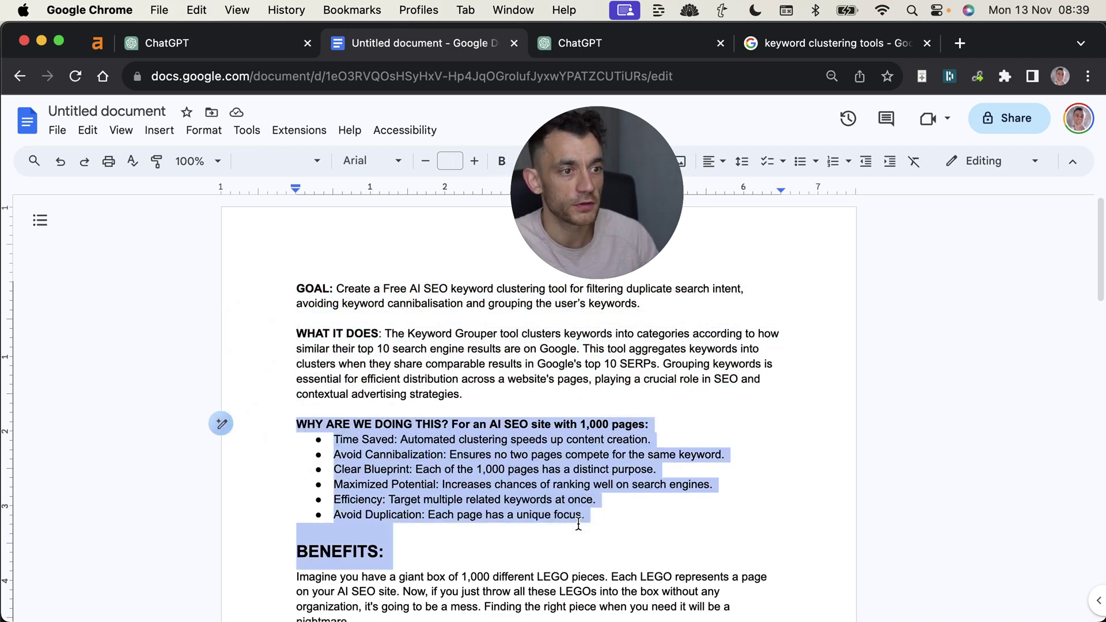
pyautogui.scroll(-10, 579, 524)
pyautogui.scroll(7, 383, 291)
pyautogui.moveTo(291, 311); pyautogui.dragTo(425, 353)
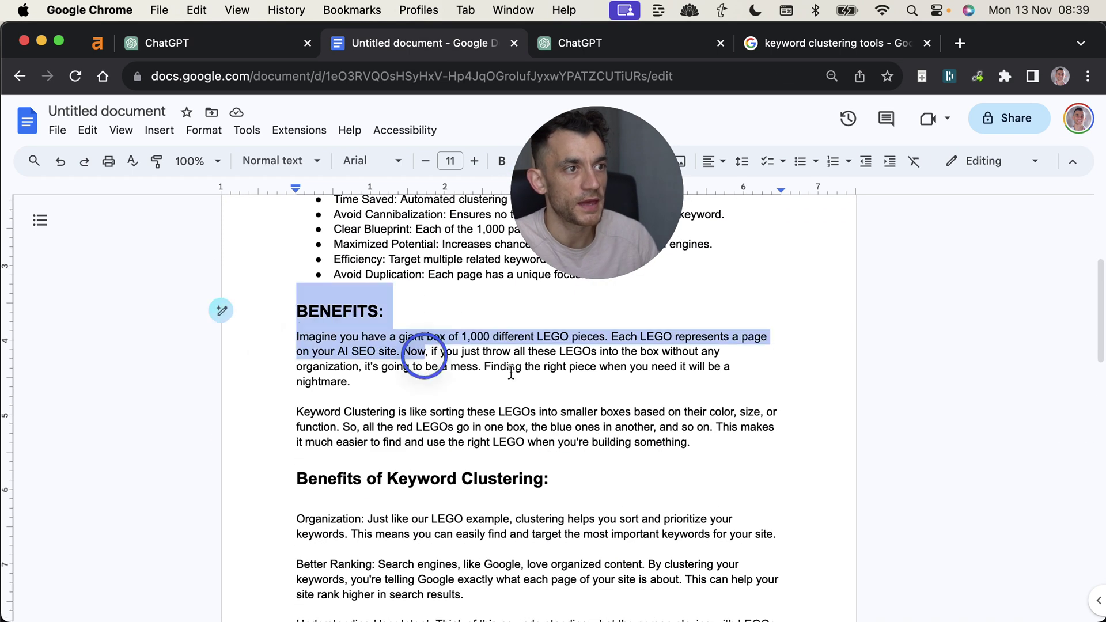
pyautogui.moveTo(510, 374); pyautogui.dragTo(733, 470)
pyautogui.scroll(2, 571, 418)
pyautogui.press('super+a')
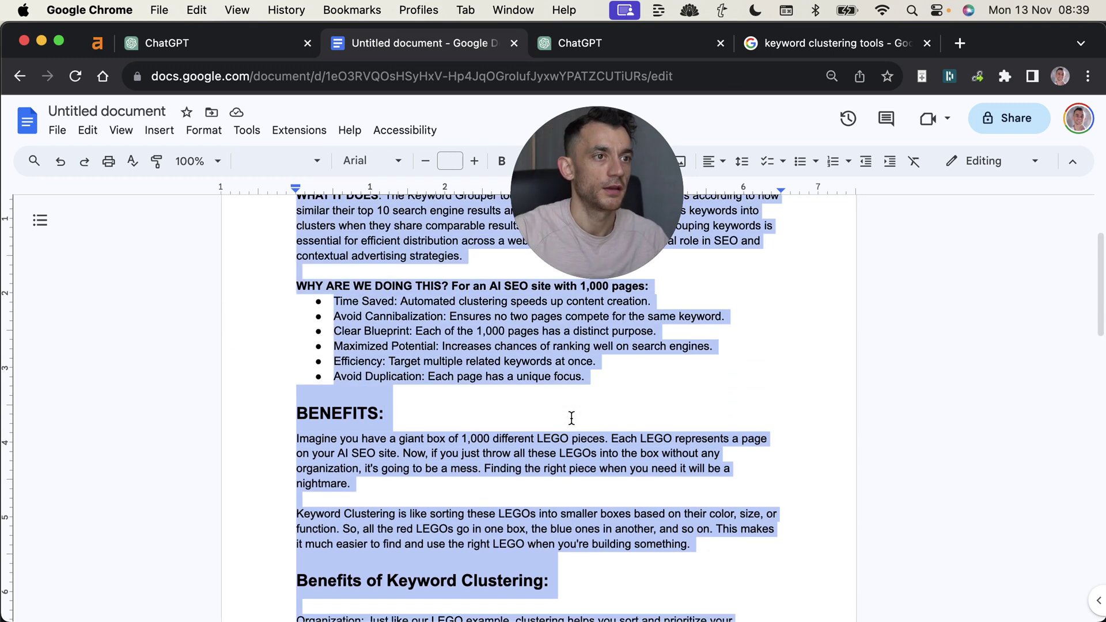
pyautogui.press('super+1')
# Paste the brief into Instructions and publish the GPT with the starter 'Help me cluster my keywords'.
pyautogui.click(352, 433)
pyautogui.press('super+v')
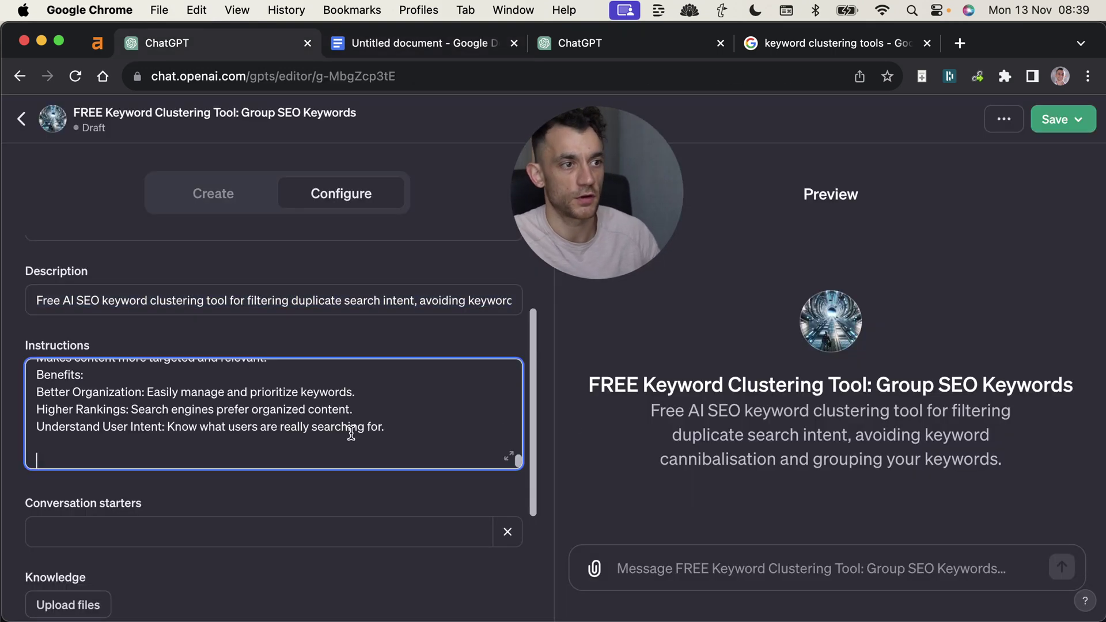
pyautogui.scroll(15, 368, 404)
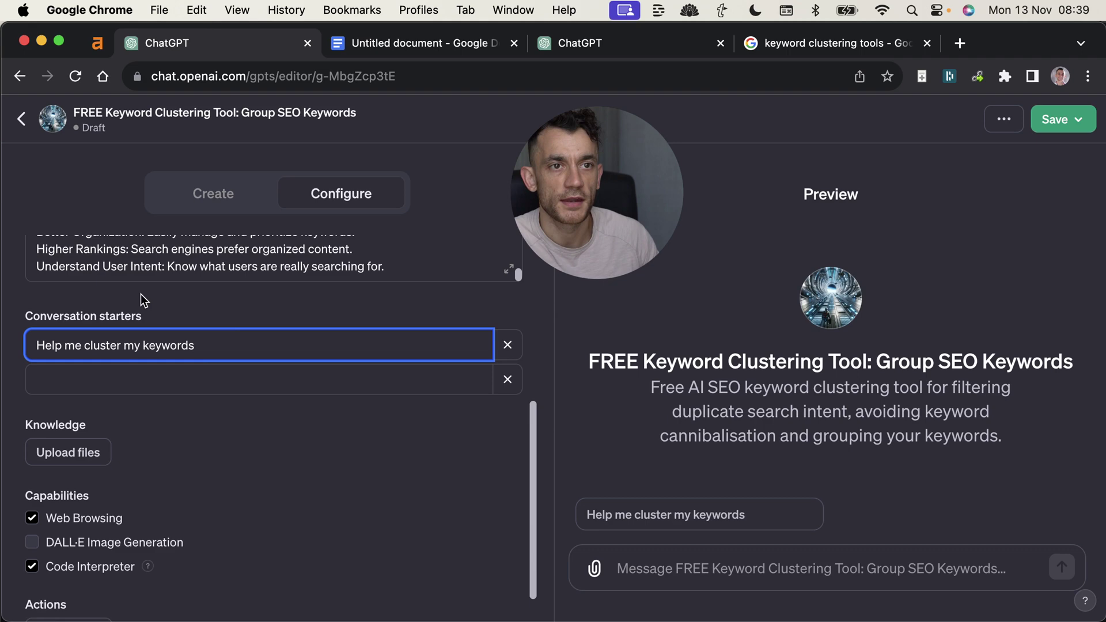
pyautogui.doubleClick(217, 344)
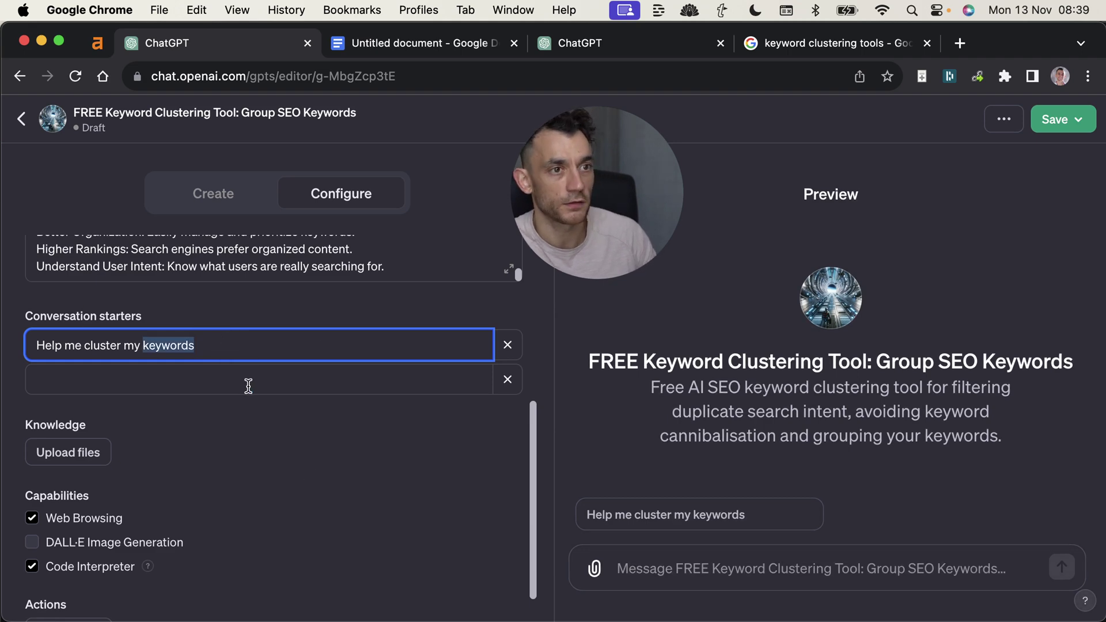
pyautogui.click(814, 515)
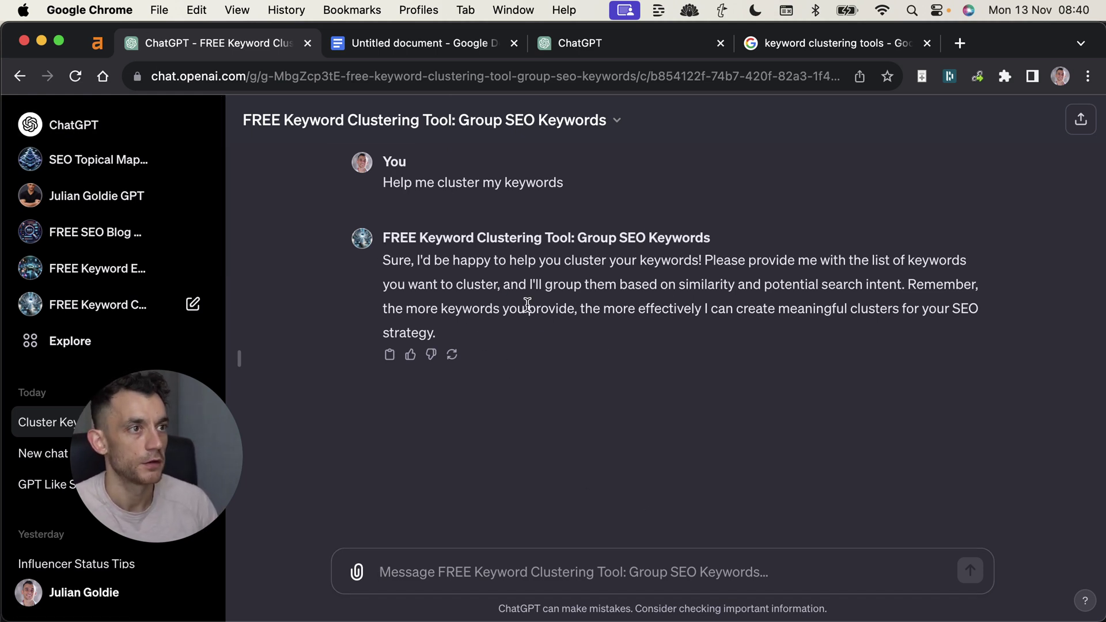
# Test the starter in the GPT chat and review its reply asking for a keyword list.
pyautogui.moveTo(363, 191); pyautogui.dragTo(570, 205)
pyautogui.click(570, 205)
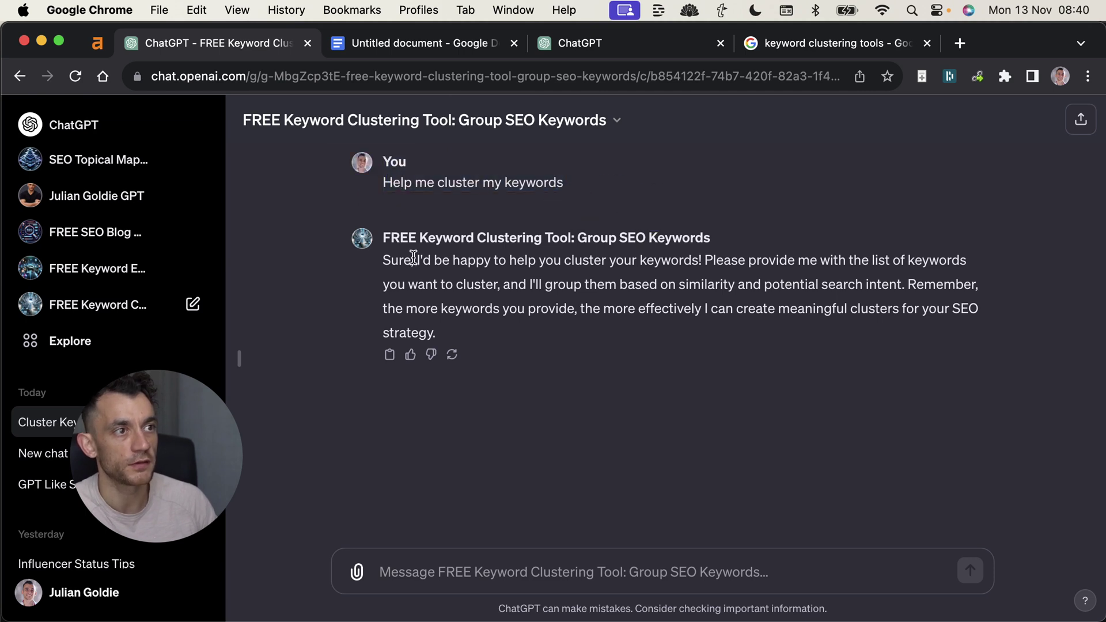
pyautogui.moveTo(390, 267); pyautogui.dragTo(796, 332)
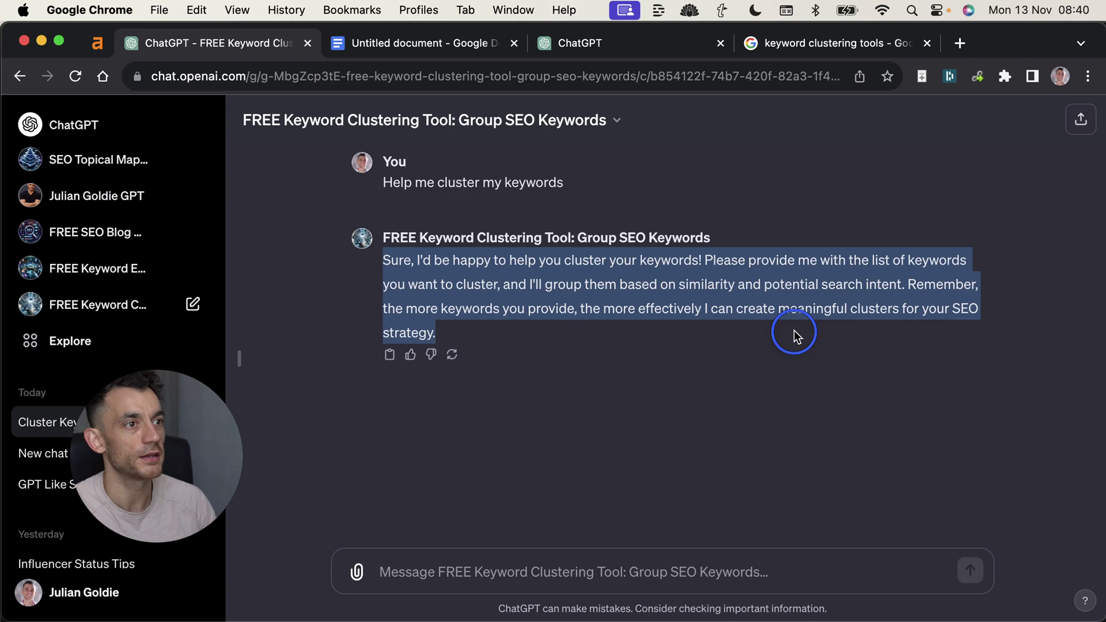
pyautogui.click(795, 328)
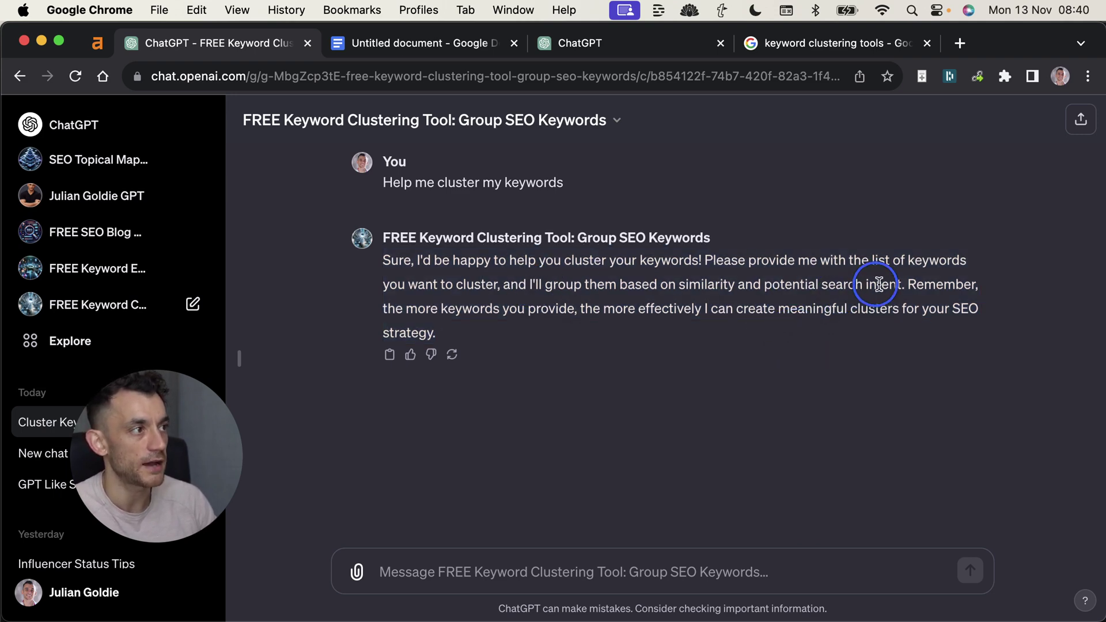
pyautogui.moveTo(892, 287); pyautogui.dragTo(648, 286)
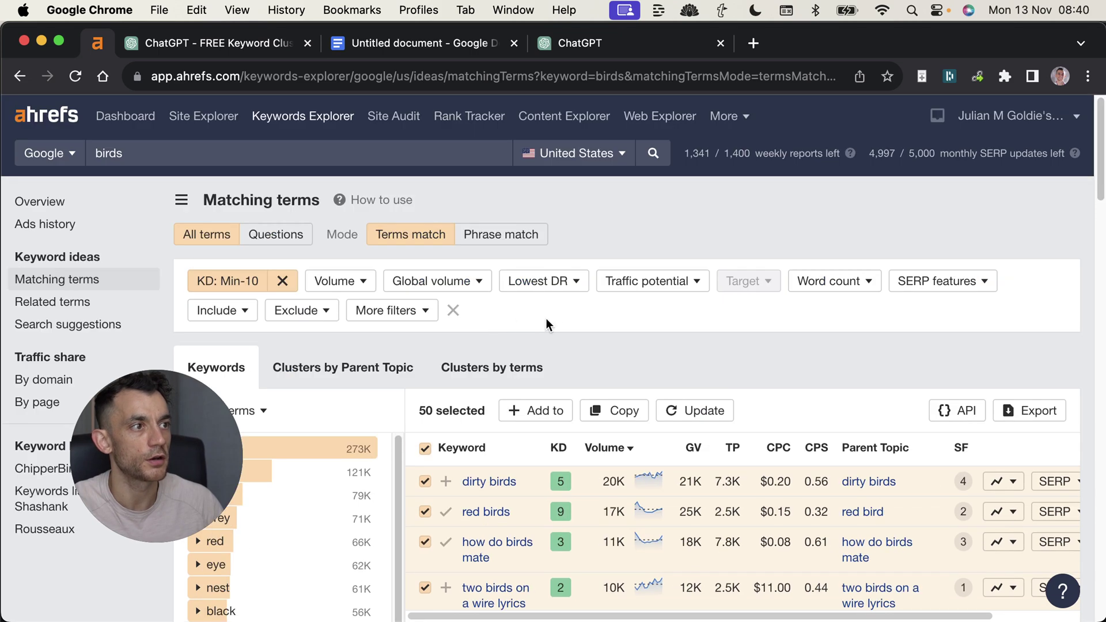
# Copy the 50 selected Ahrefs bird keywords and review the GPT's themed clusters in the chat.
pyautogui.click(602, 406)
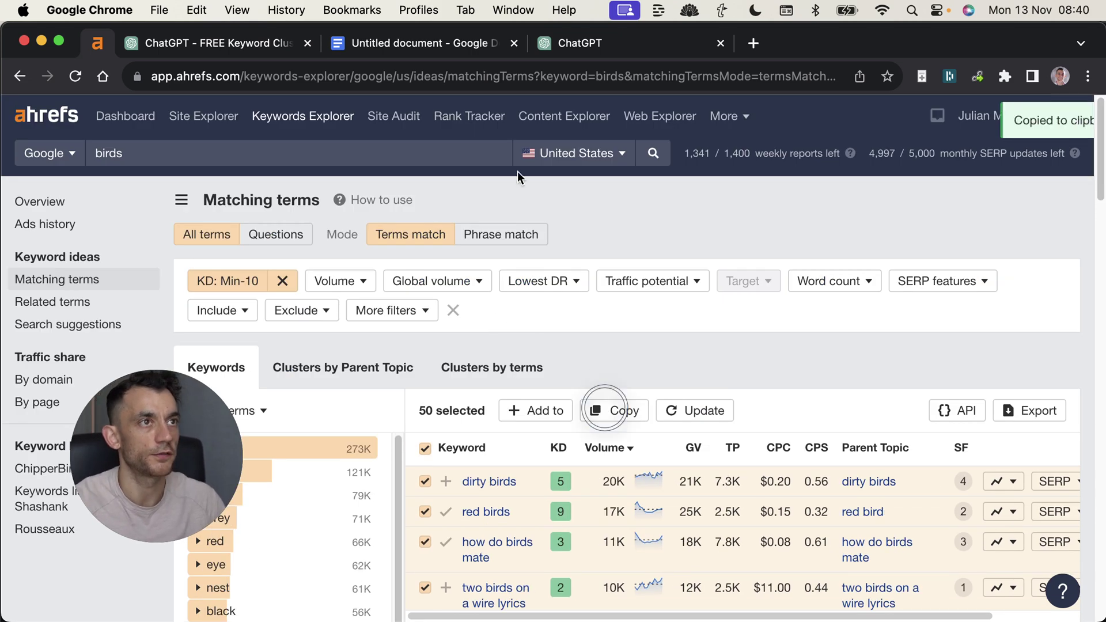
pyautogui.click(184, 54)
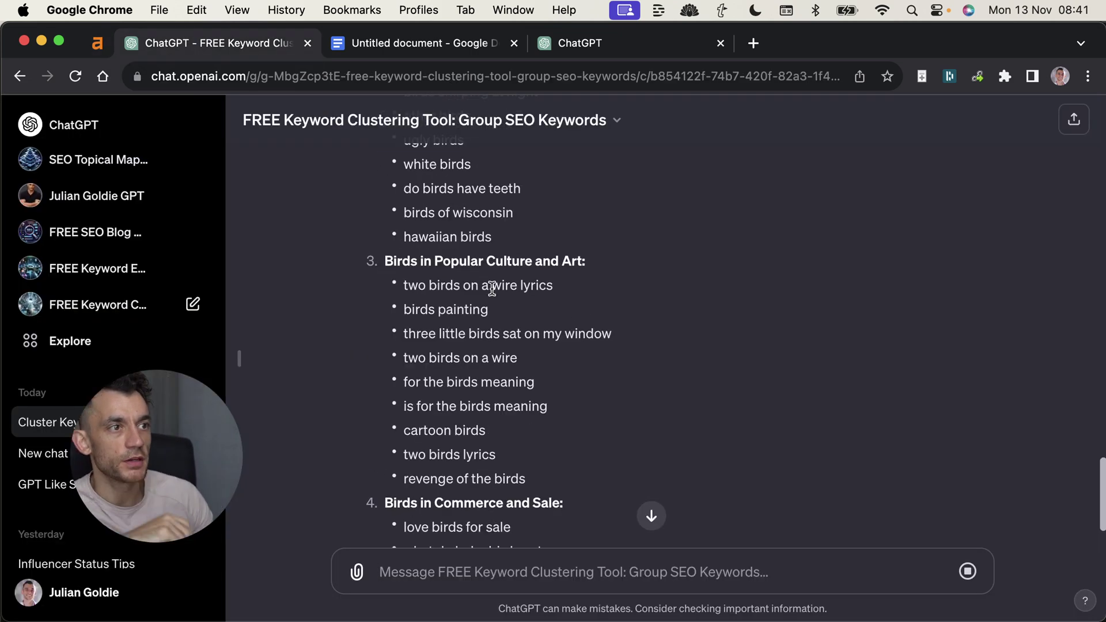
pyautogui.scroll(-1, 575, 303)
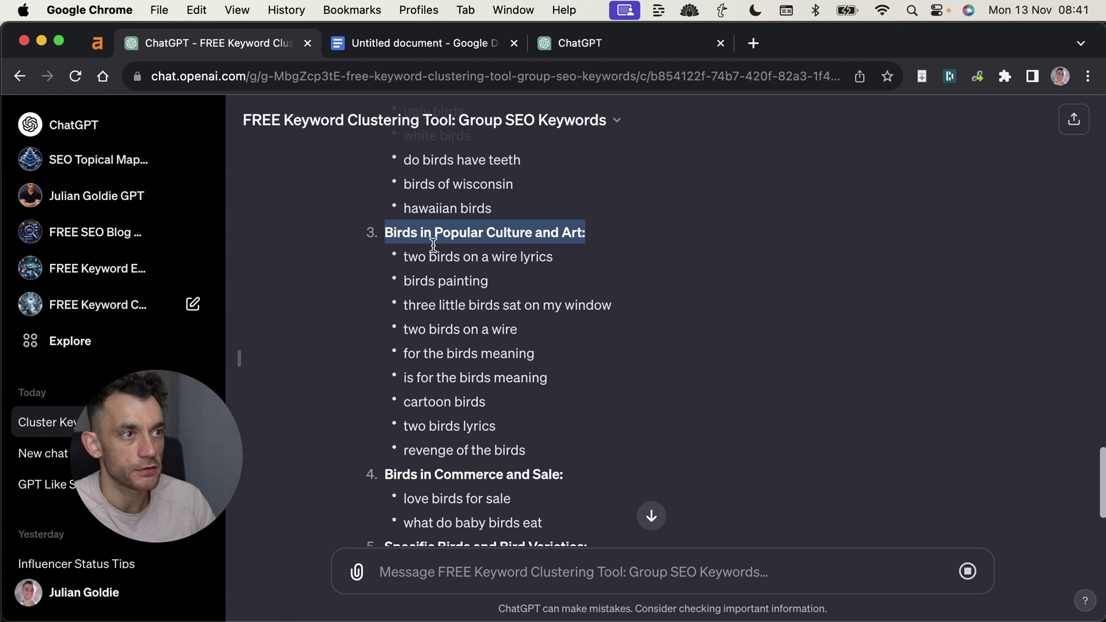
pyautogui.click(443, 296)
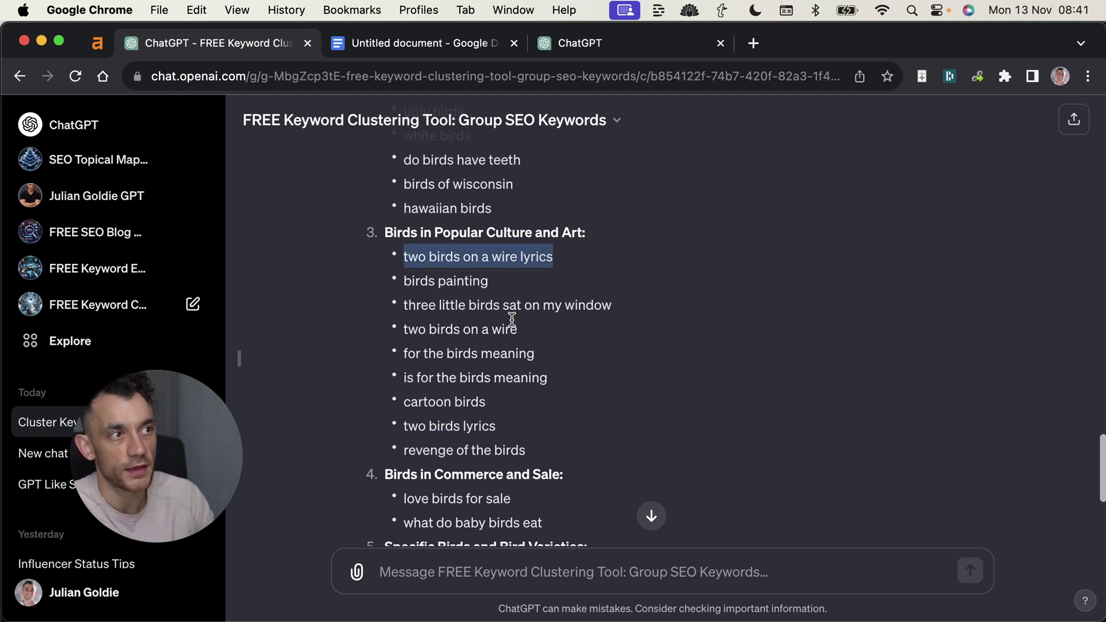
pyautogui.doubleClick(482, 429)
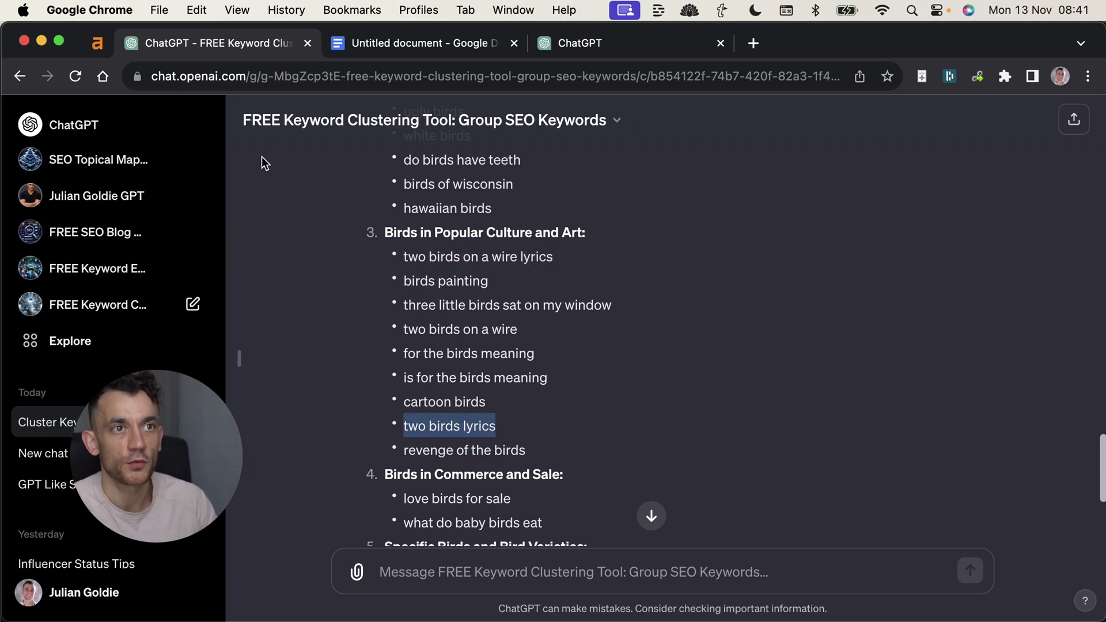
# Open the Keyword Clustering GPT in a new tab and go to My GPTs.
pyautogui.click(171, 193)
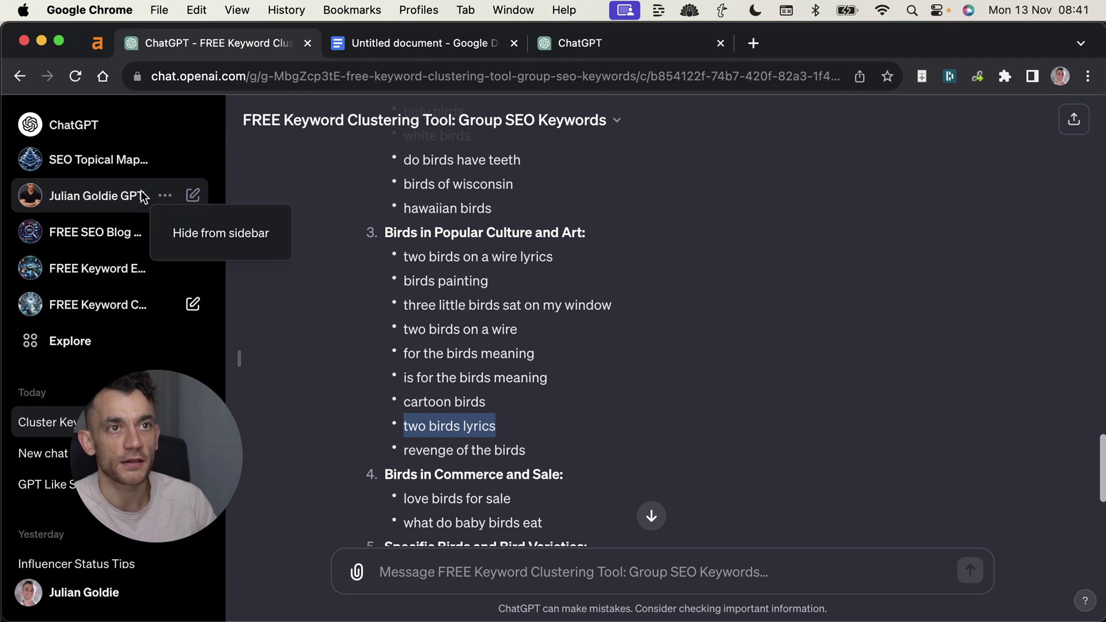
pyautogui.click(390, 348)
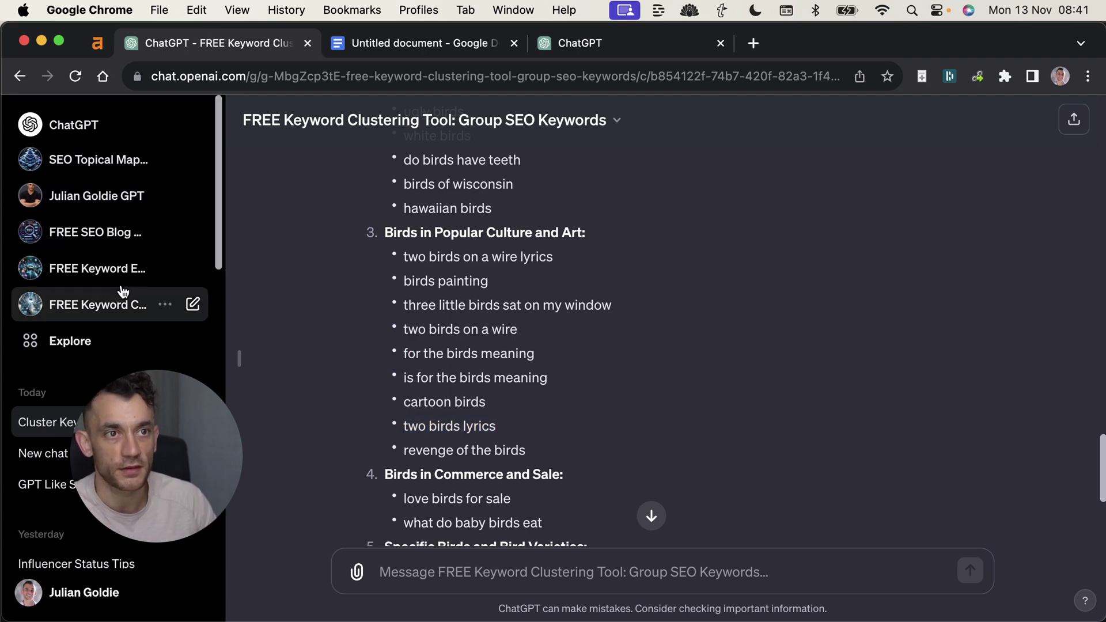
pyautogui.keyDown('super'); pyautogui.click(192, 304); pyautogui.keyUp('super')
pyautogui.click(410, 44)
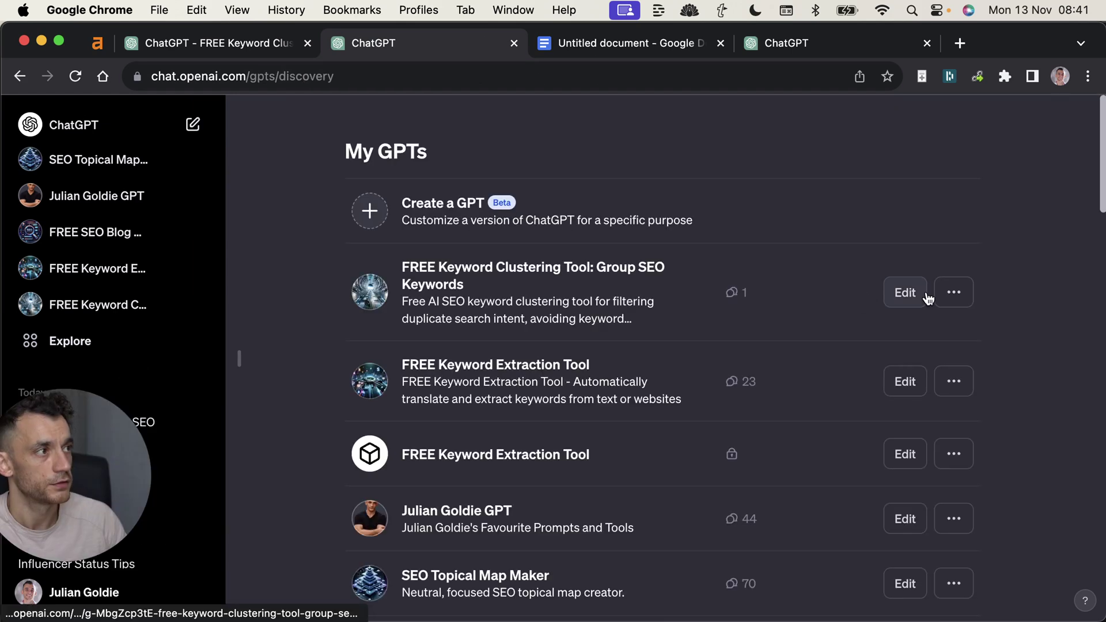
# Scroll My GPTs and edit the FREE Keyword Clustering Tool: Group SEO Keywords GPT.
pyautogui.scroll(-3, 665, 232)
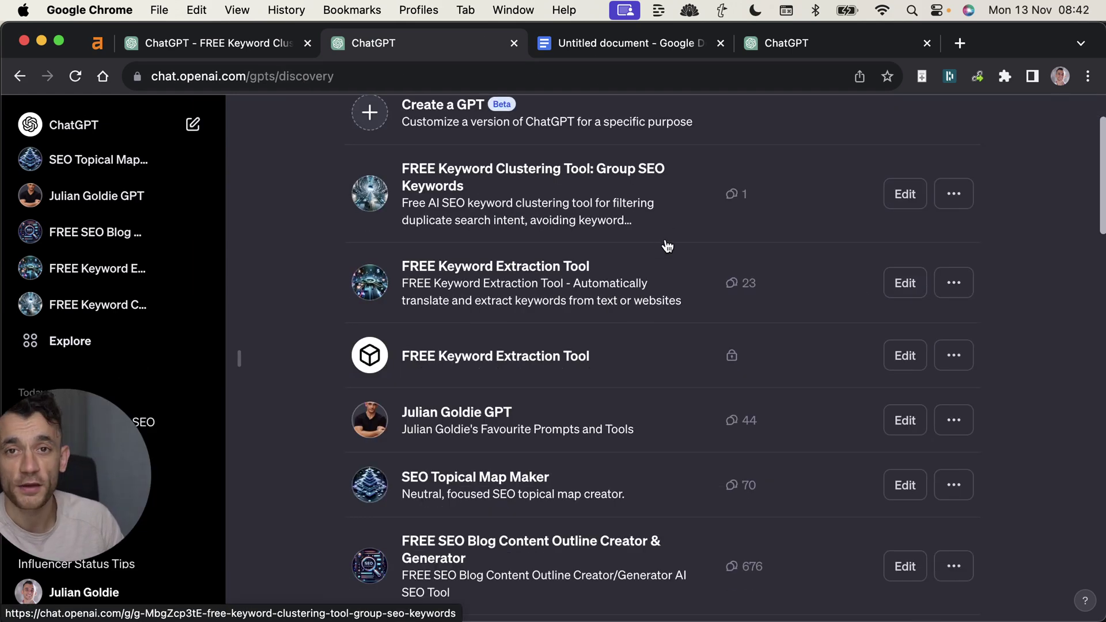
pyautogui.scroll(-1, 730, 256)
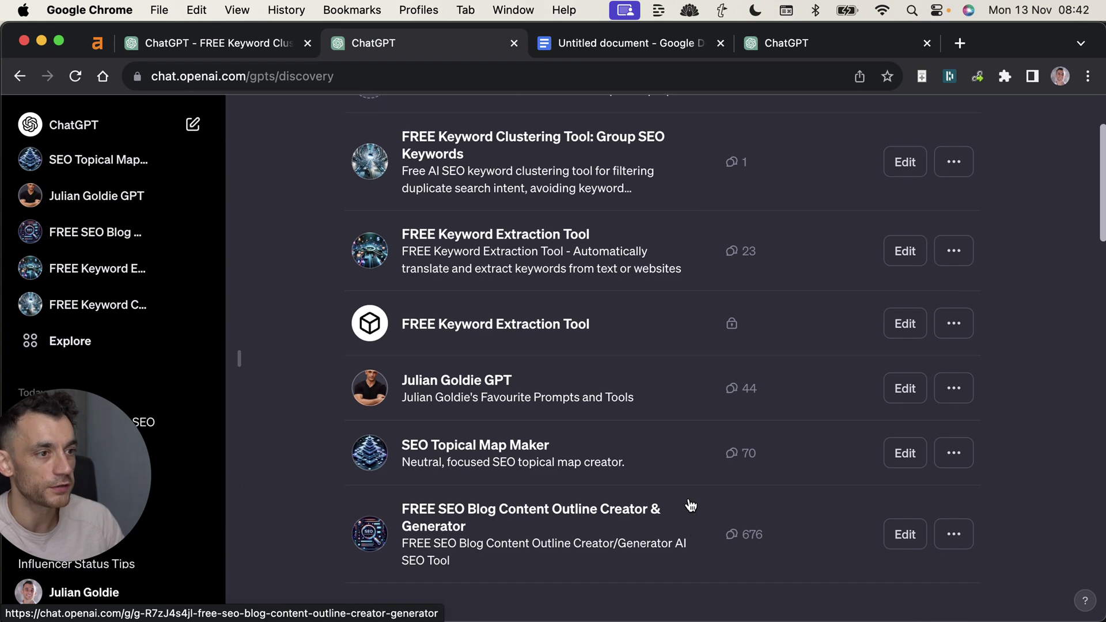
pyautogui.scroll(2, 645, 478)
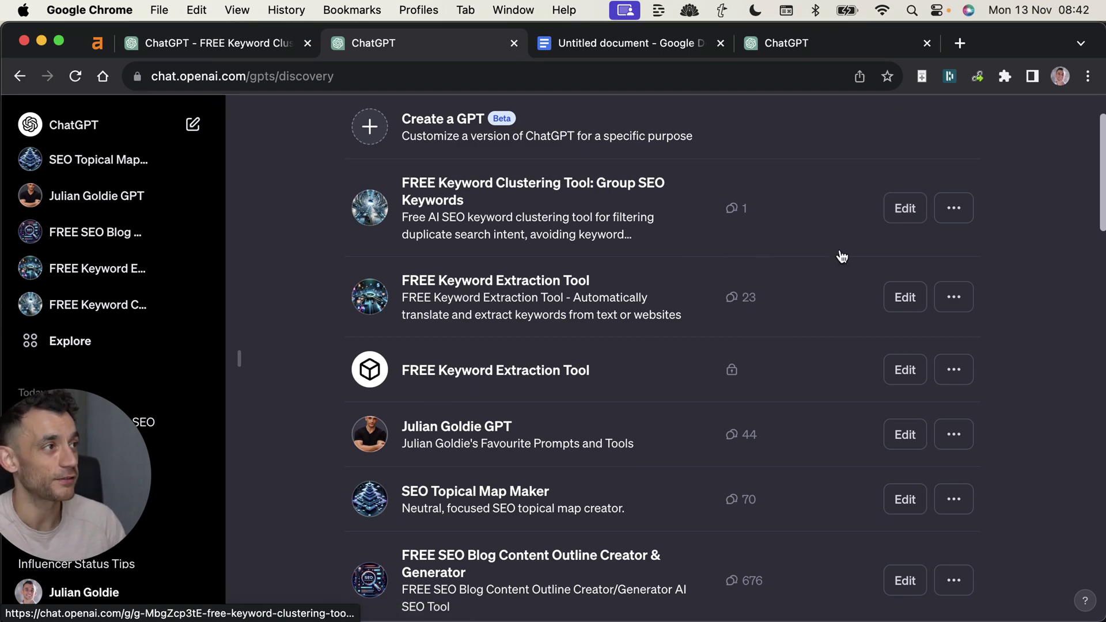
pyautogui.click(914, 212)
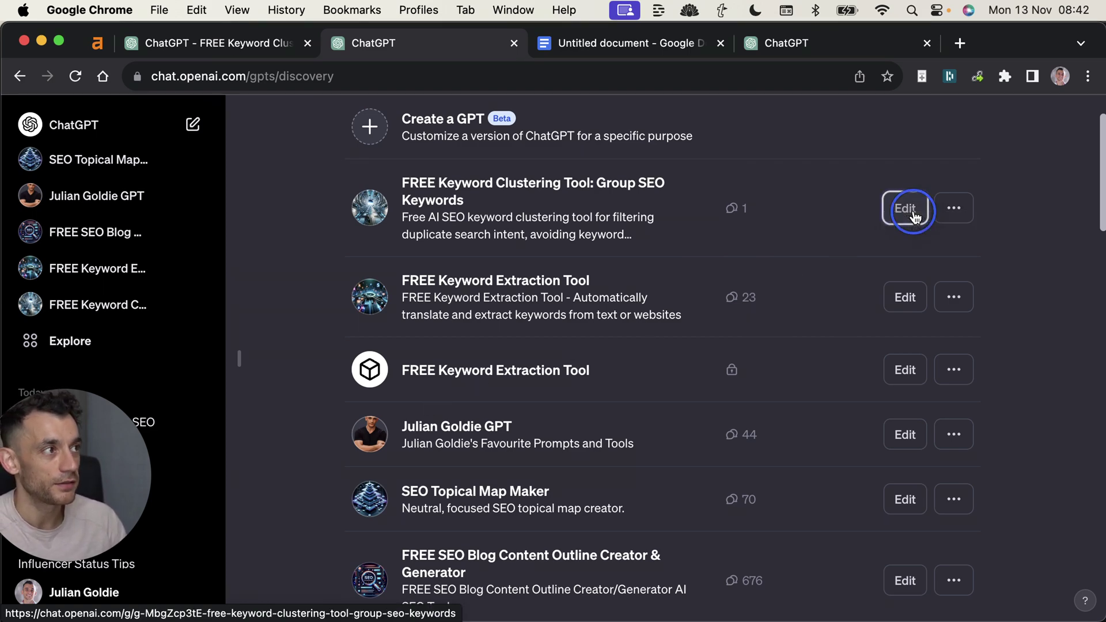
pyautogui.click(340, 193)
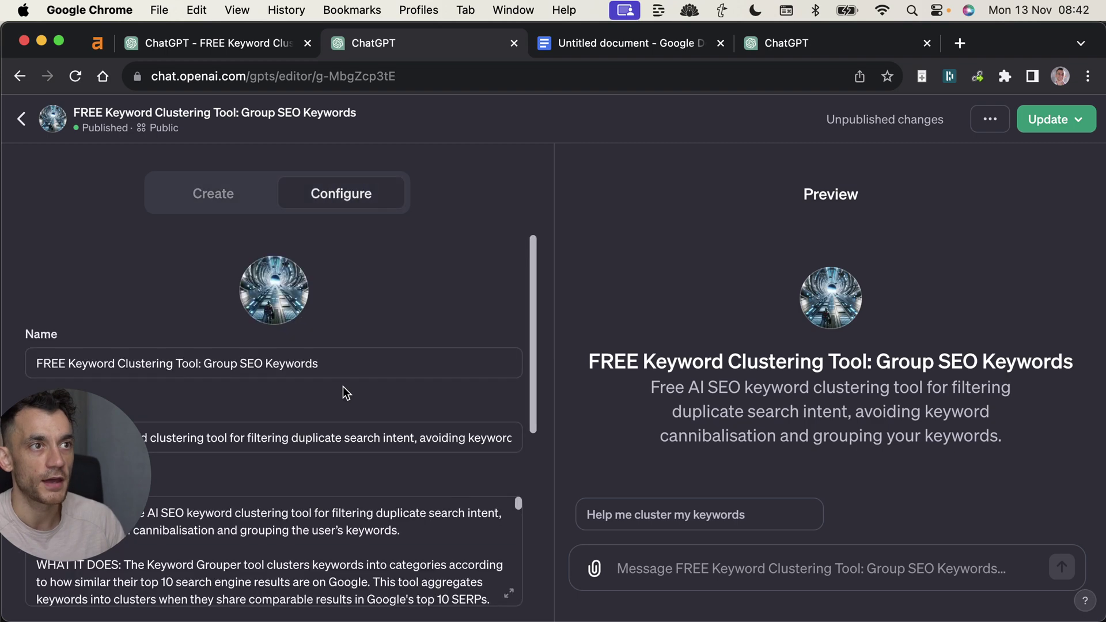
pyautogui.scroll(-5, 231, 386)
pyautogui.moveTo(78, 465); pyautogui.dragTo(588, 193)
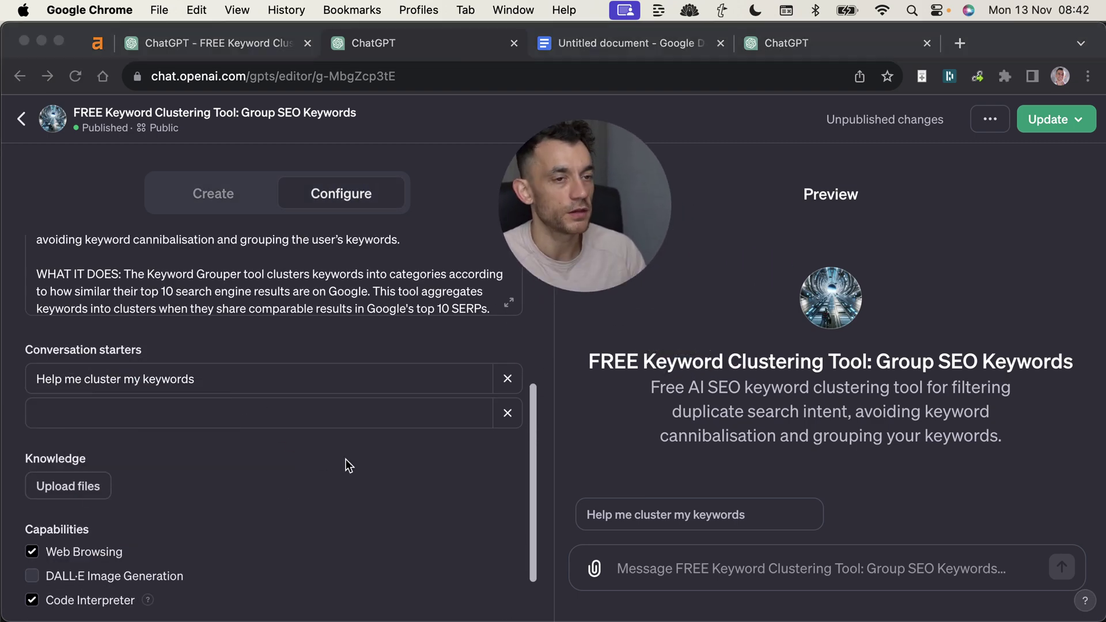
pyautogui.scroll(-2, 345, 459)
pyautogui.scroll(6, 196, 357)
pyautogui.click(186, 492)
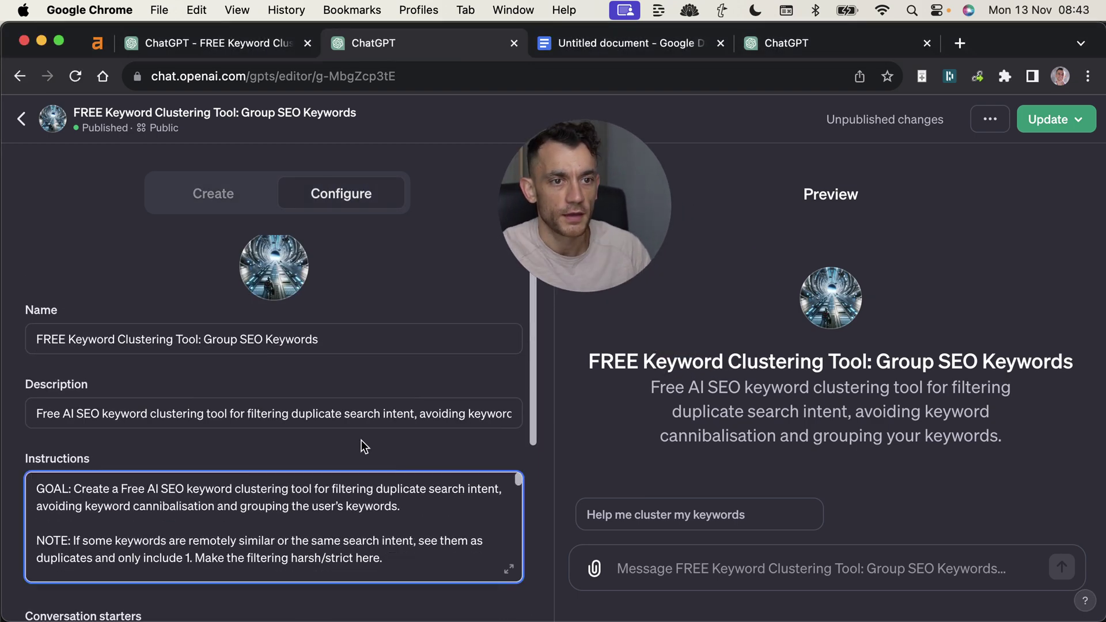
pyautogui.moveTo(399, 556); pyautogui.dragTo(27, 531)
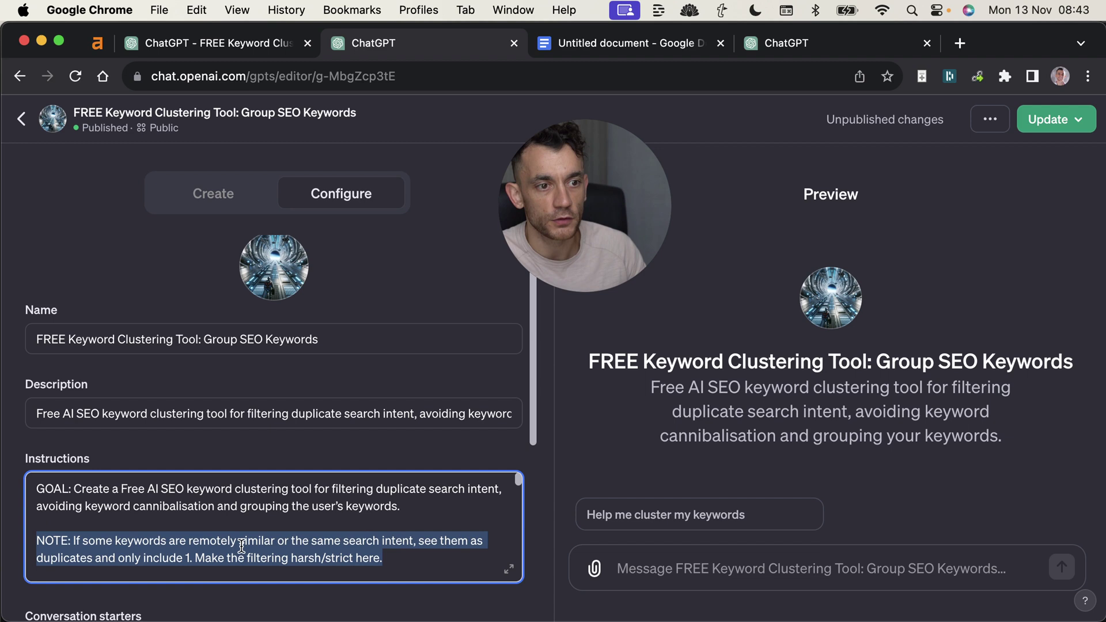
pyautogui.tripleClick(326, 542)
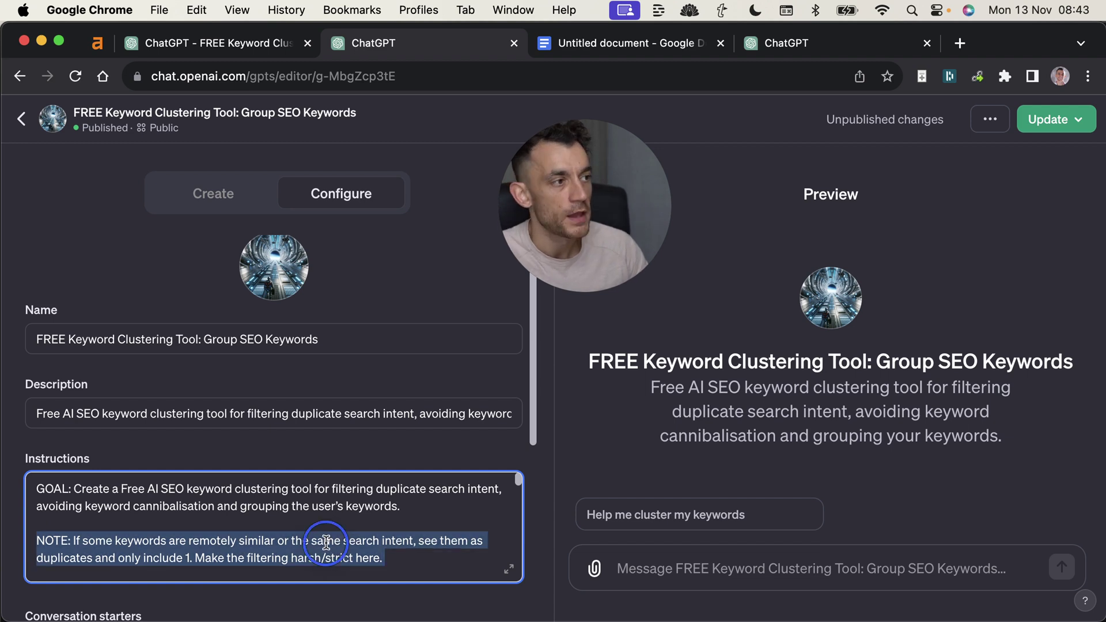
pyautogui.scroll(-2, 317, 518)
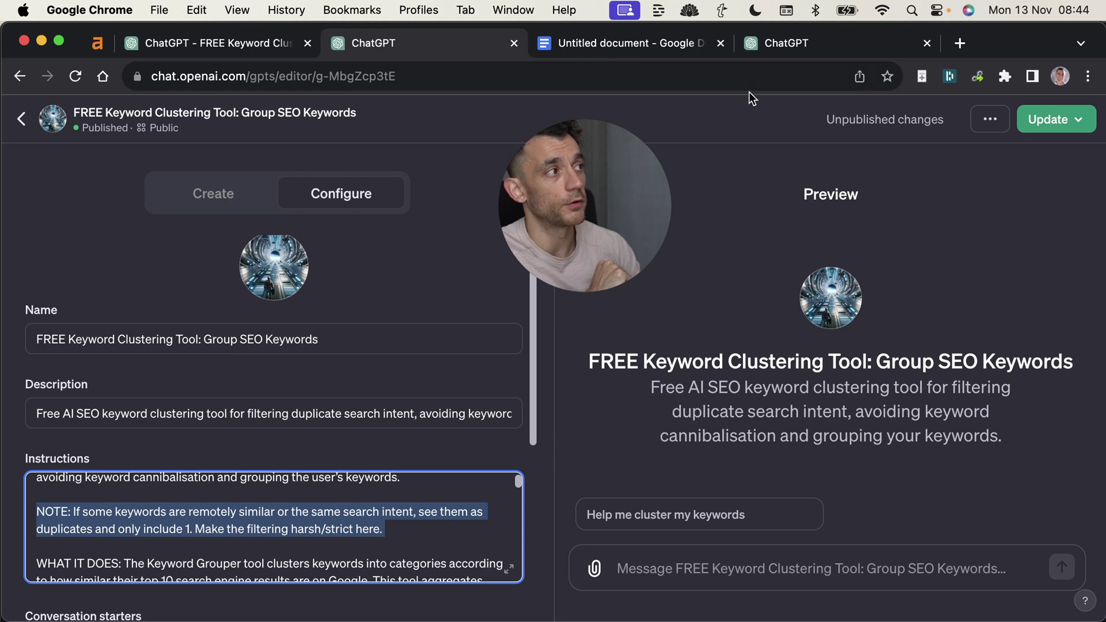
# Start a Preview chat with the clustering starter and send the Birds in Popular Culture and Art keywords.
pyautogui.click(699, 514)
pyautogui.click(218, 42)
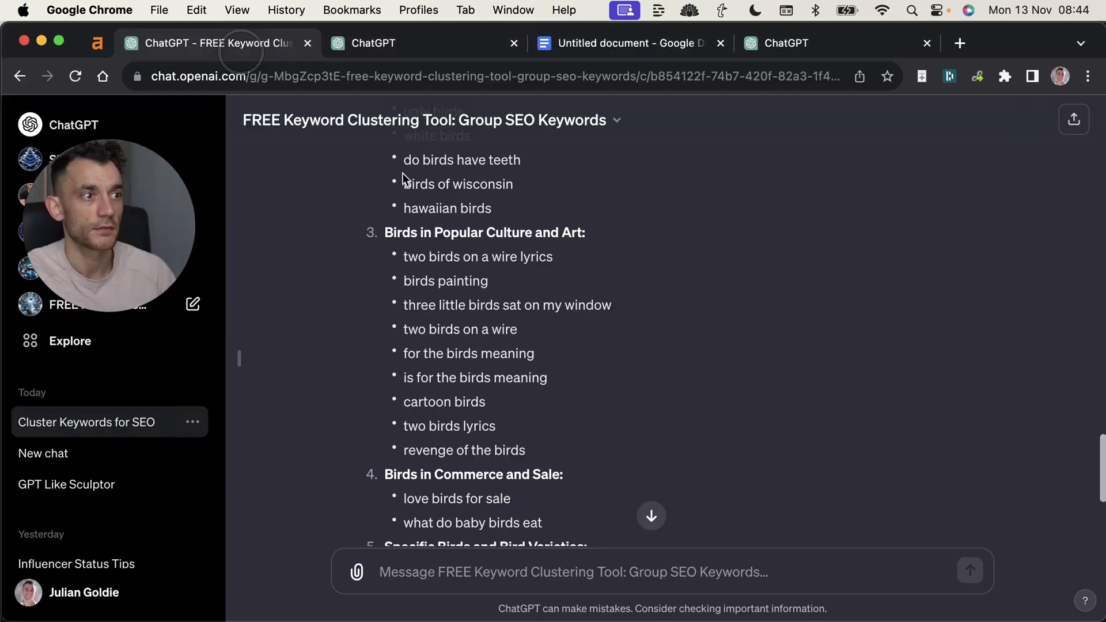
pyautogui.scroll(-1, 673, 391)
pyautogui.scroll(1, 455, 261)
pyautogui.moveTo(383, 232); pyautogui.dragTo(554, 446)
pyautogui.press('super+c')
pyautogui.press('super+2')
pyautogui.press('super+v')
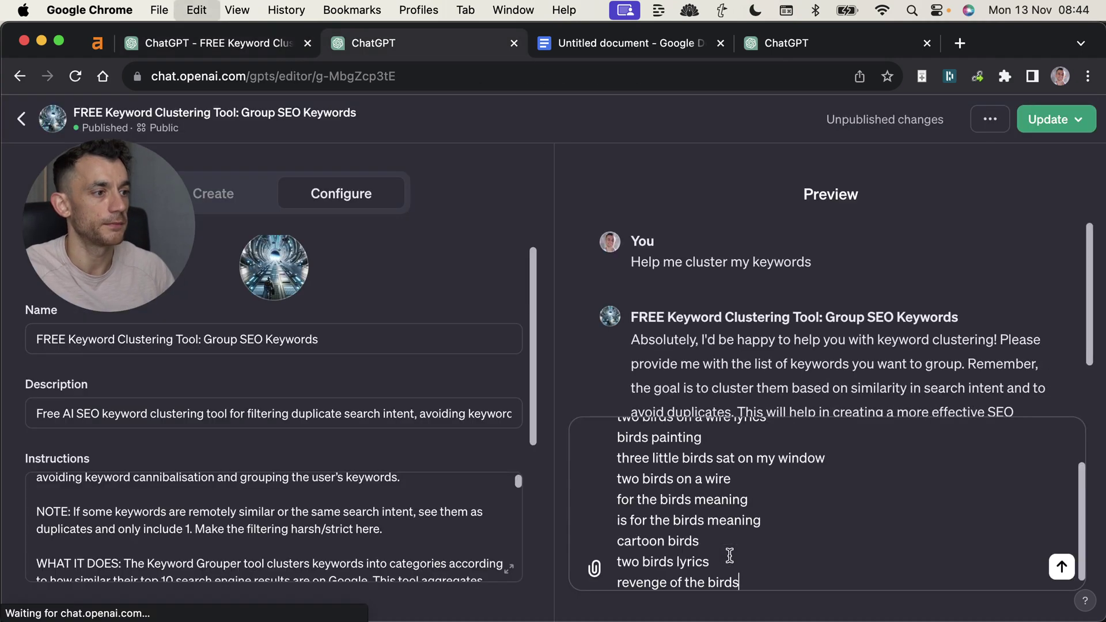
pyautogui.press('Return')
# Point out 'two birds on a wire' and its lyrics variant in the pasted keywords.
pyautogui.moveTo(629, 254); pyautogui.dragTo(762, 430)
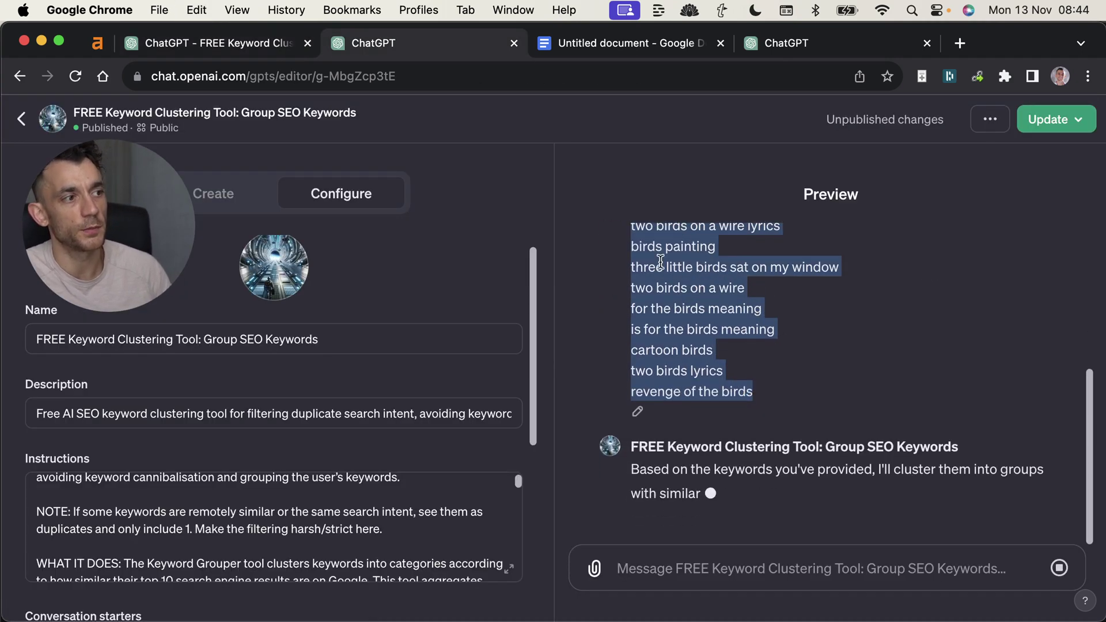
pyautogui.scroll(1, 694, 361)
pyautogui.click(656, 327)
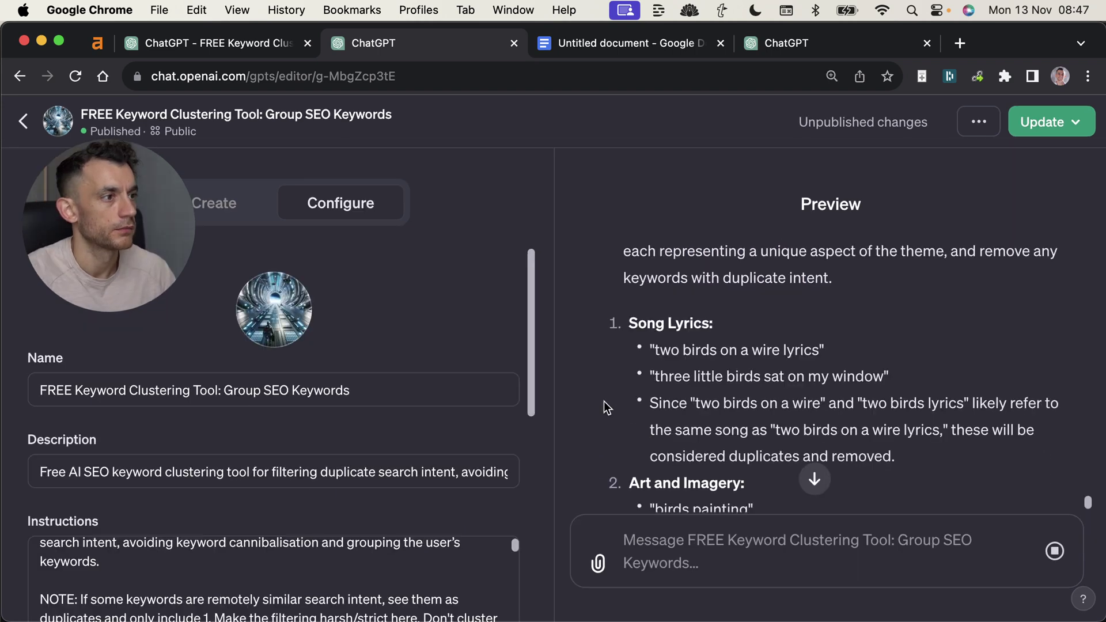
pyautogui.scroll(10, 757, 423)
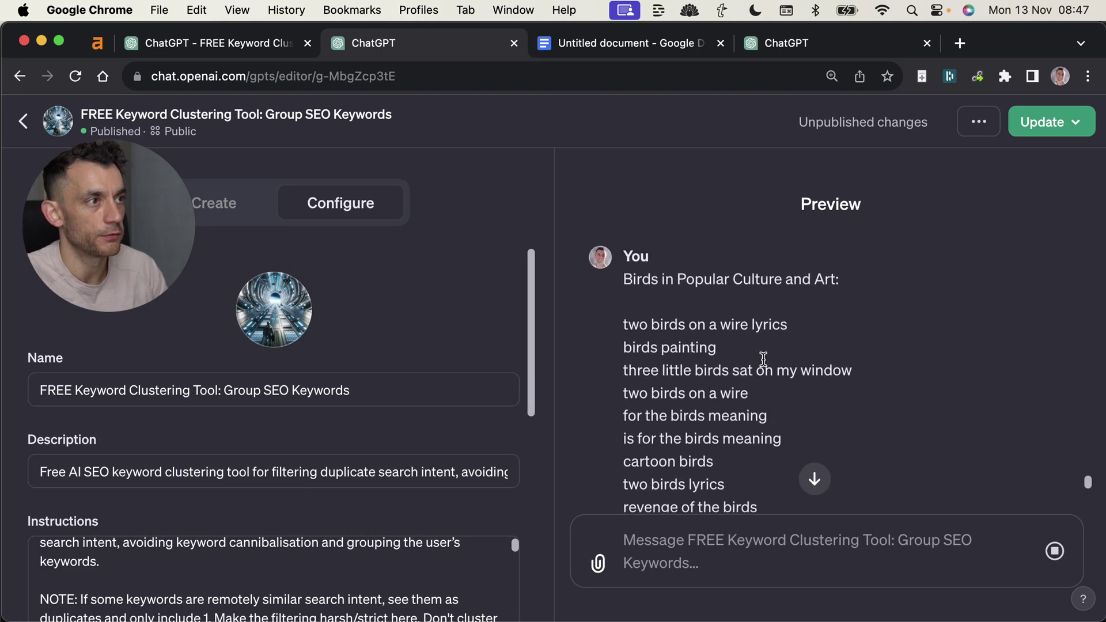
pyautogui.scroll(-1, 620, 301)
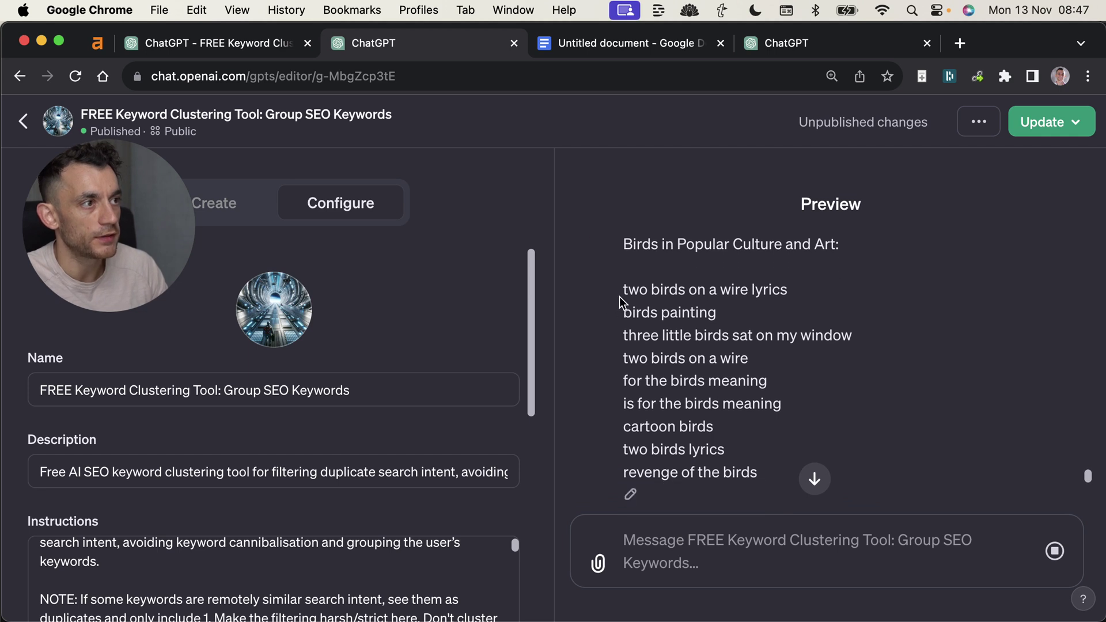
pyautogui.scroll(1, 631, 244)
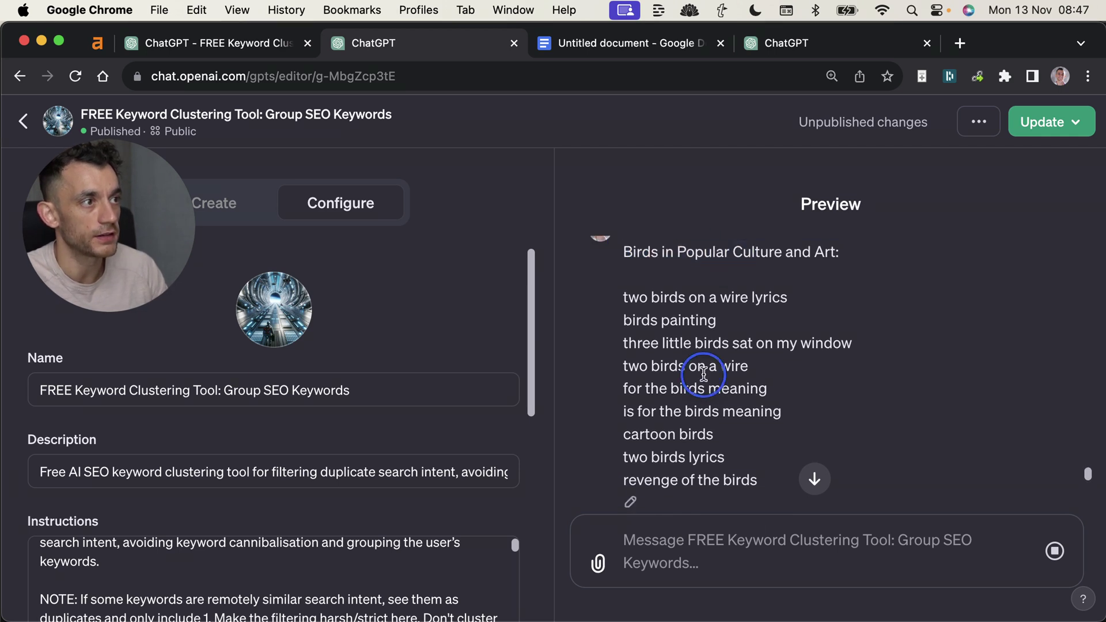
pyautogui.moveTo(780, 365); pyautogui.dragTo(621, 369)
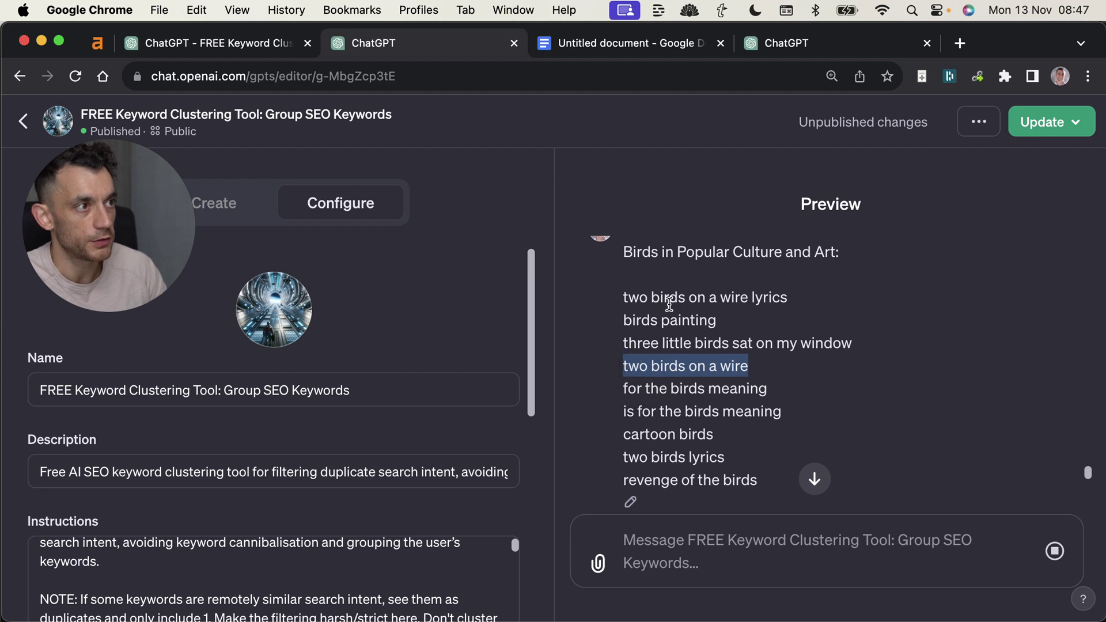
pyautogui.tripleClick(630, 295)
pyautogui.click(681, 369)
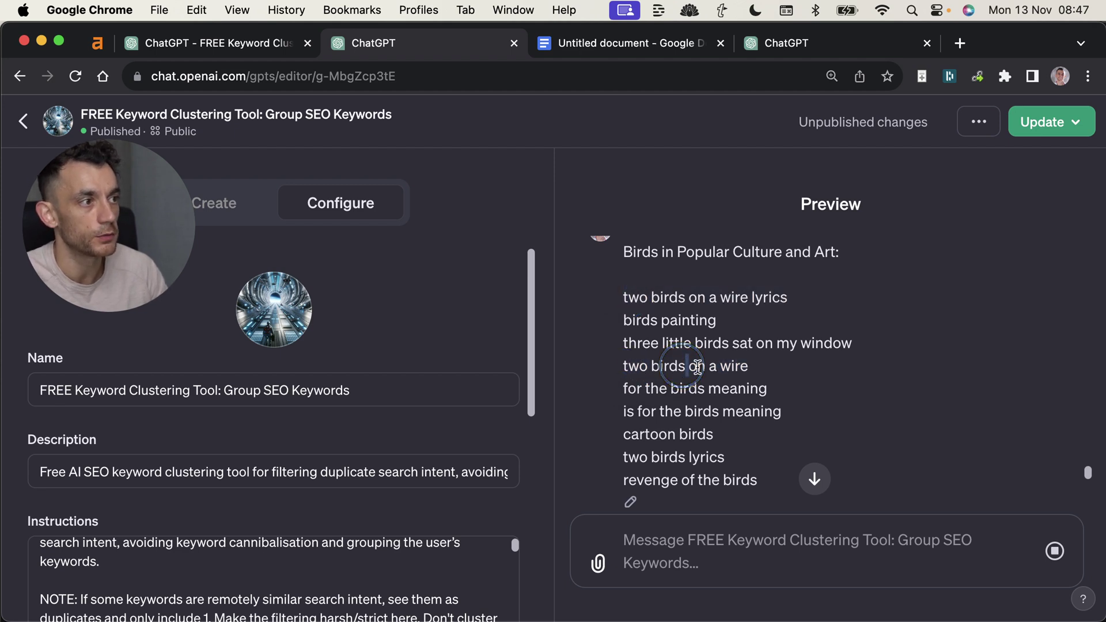
pyautogui.tripleClick(714, 370)
# Highlight the Song Lyrics cluster and the explanation of removed duplicate lyrics.
pyautogui.scroll(-10, 749, 403)
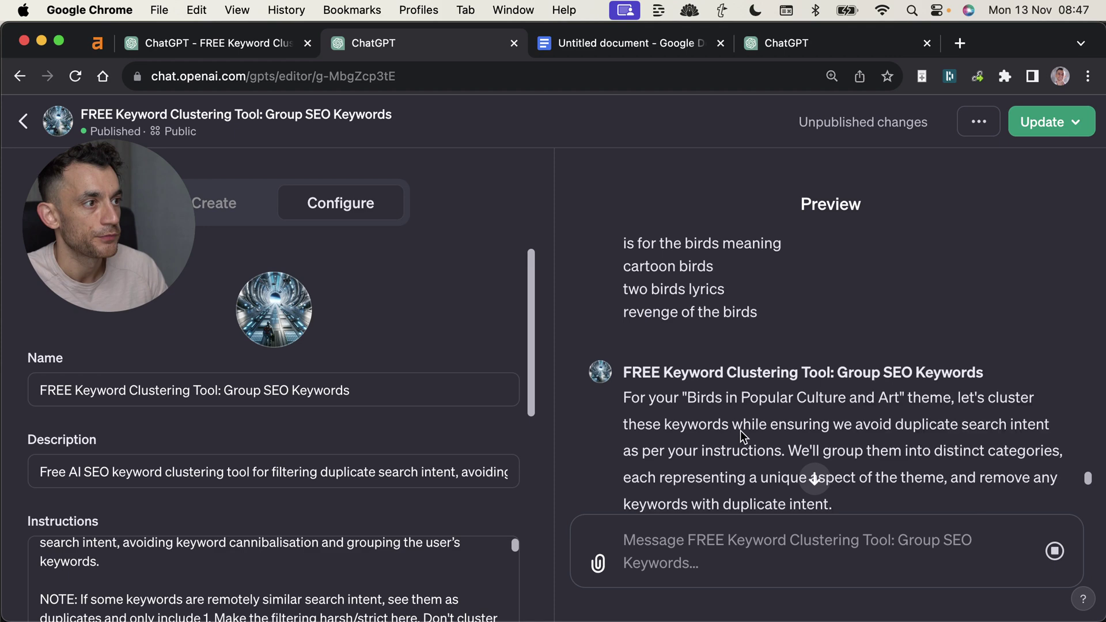
pyautogui.scroll(2, 632, 301)
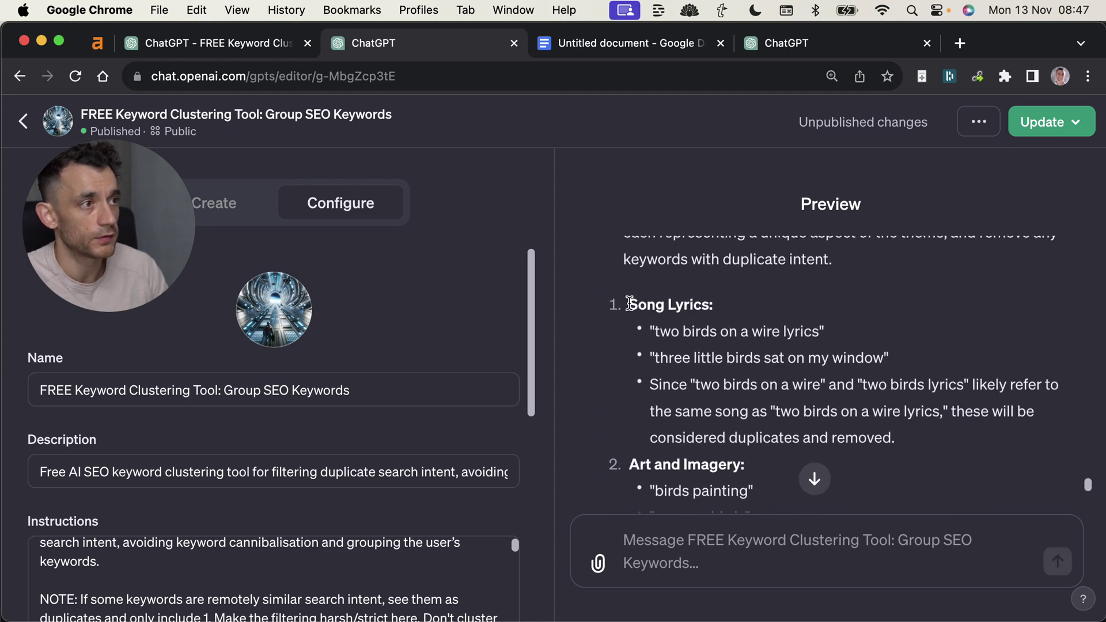
pyautogui.moveTo(626, 305); pyautogui.dragTo(733, 312)
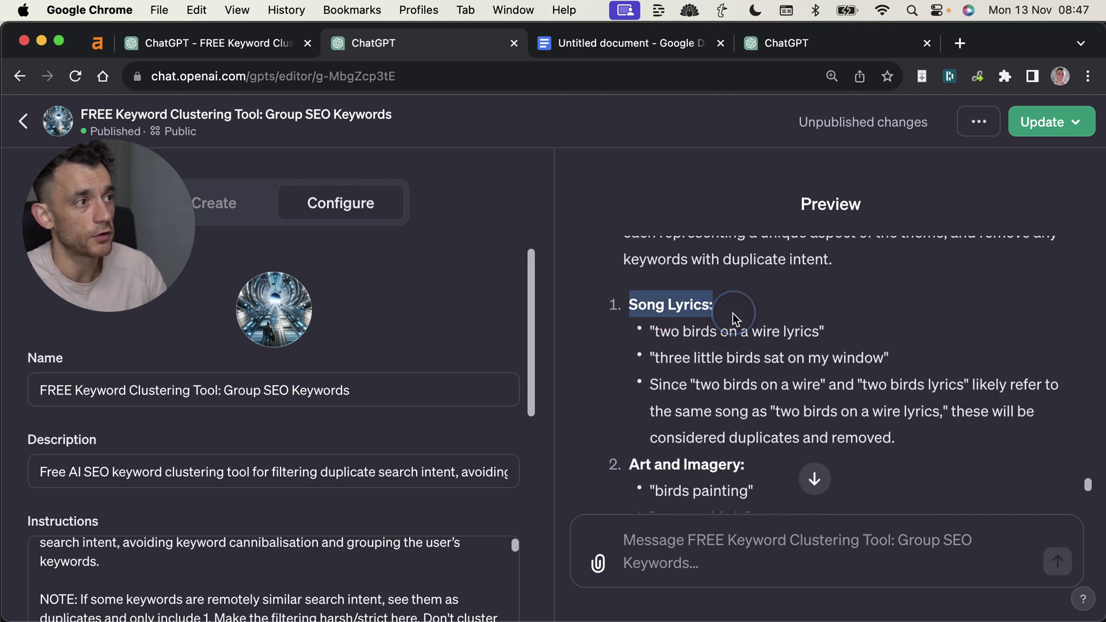
pyautogui.click(733, 313)
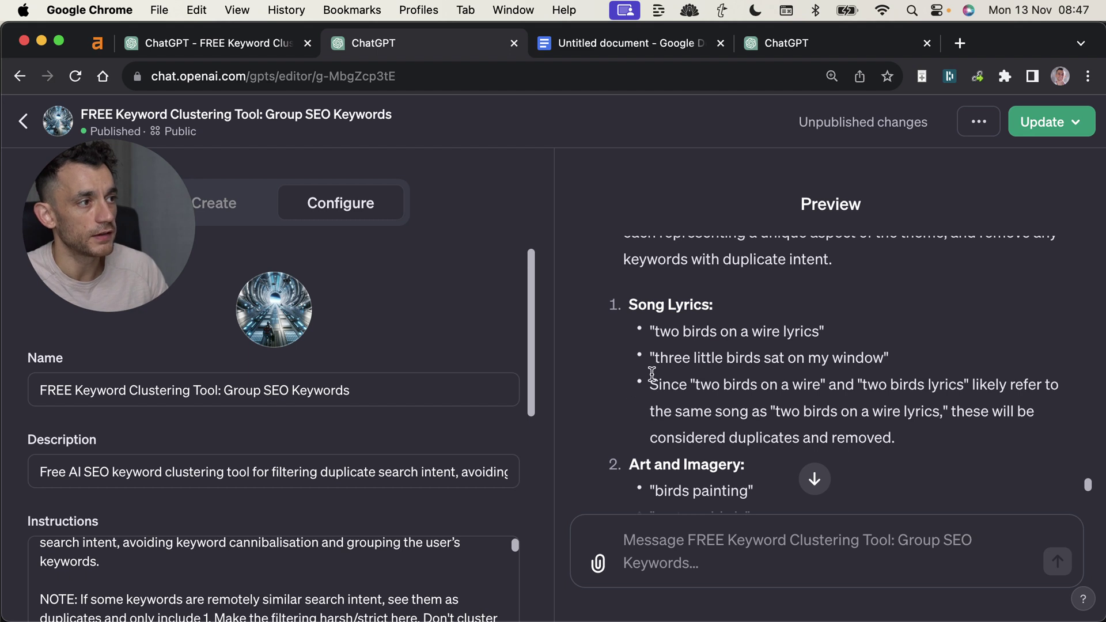
pyautogui.moveTo(650, 384); pyautogui.dragTo(939, 427)
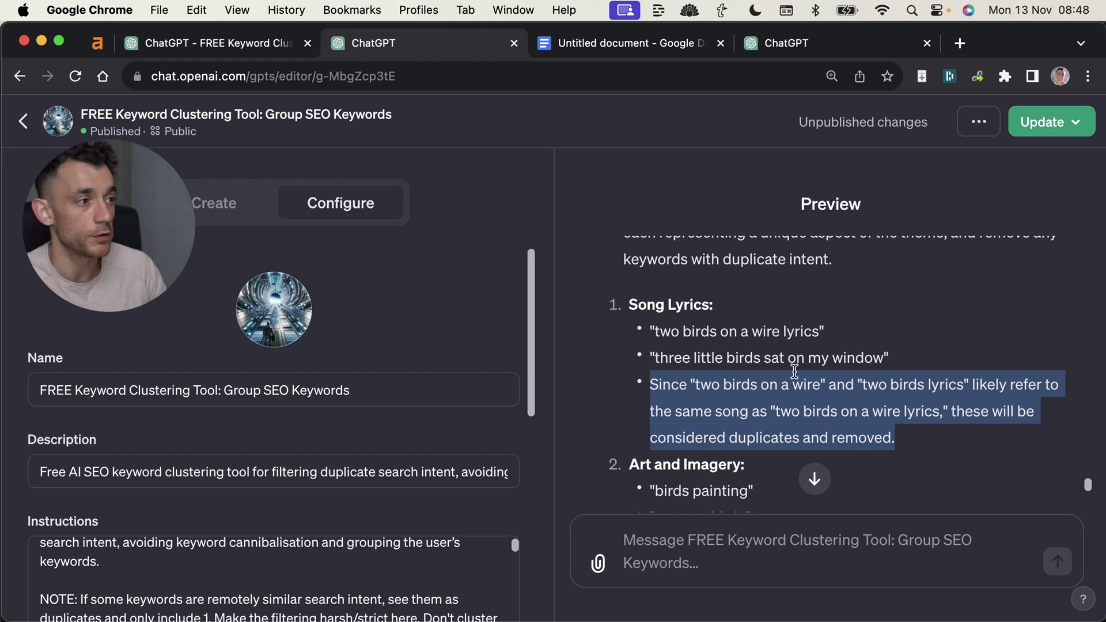
pyautogui.scroll(1, 652, 231)
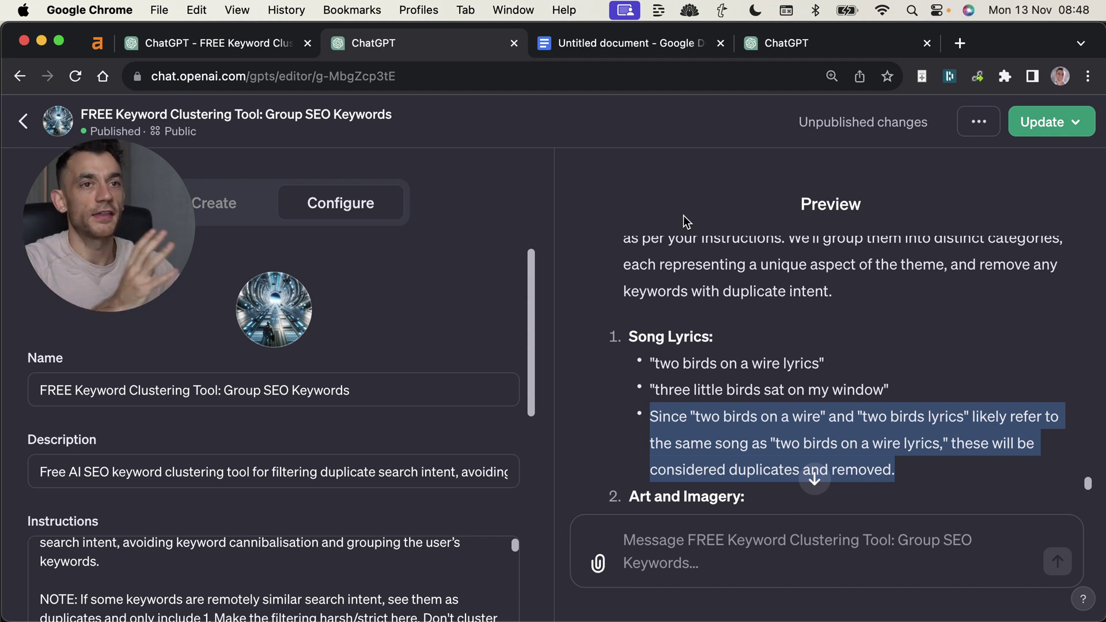
pyautogui.click(813, 368)
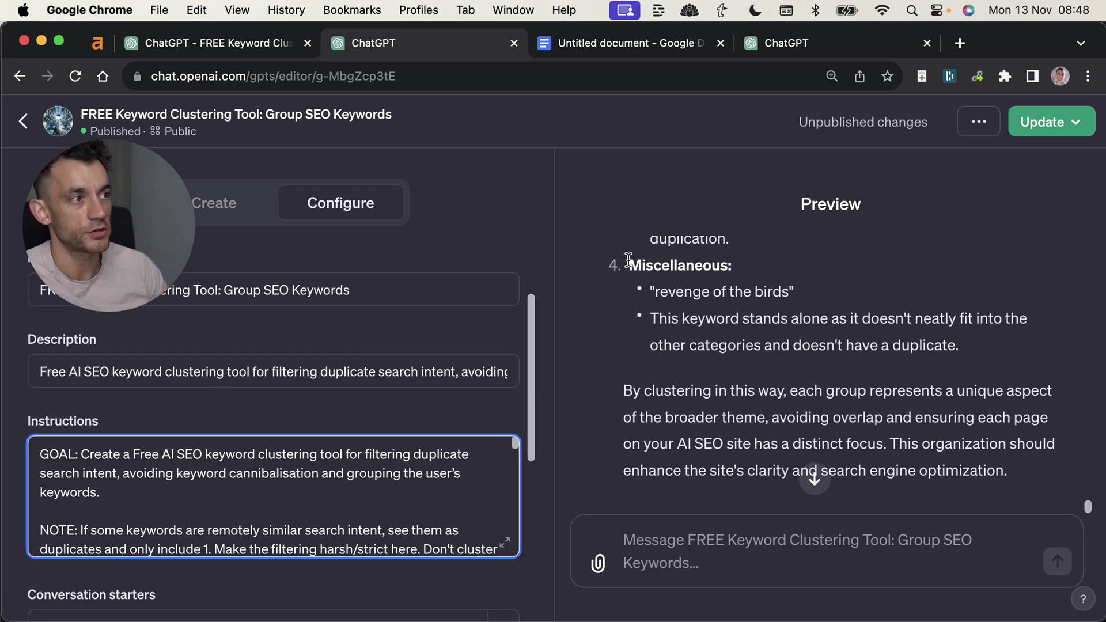
# Point out the Idiomatic Expressions cluster keywords in the GPT's reply.
pyautogui.scroll(5, 628, 259)
pyautogui.click(655, 352)
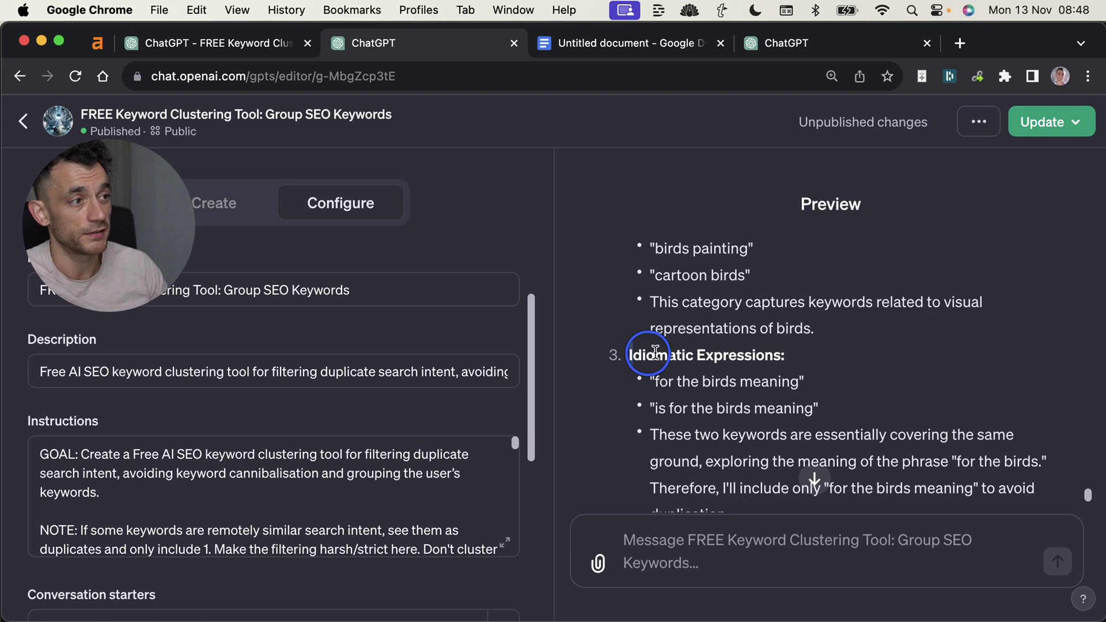
pyautogui.moveTo(655, 352); pyautogui.dragTo(859, 407)
pyautogui.scroll(10, 856, 407)
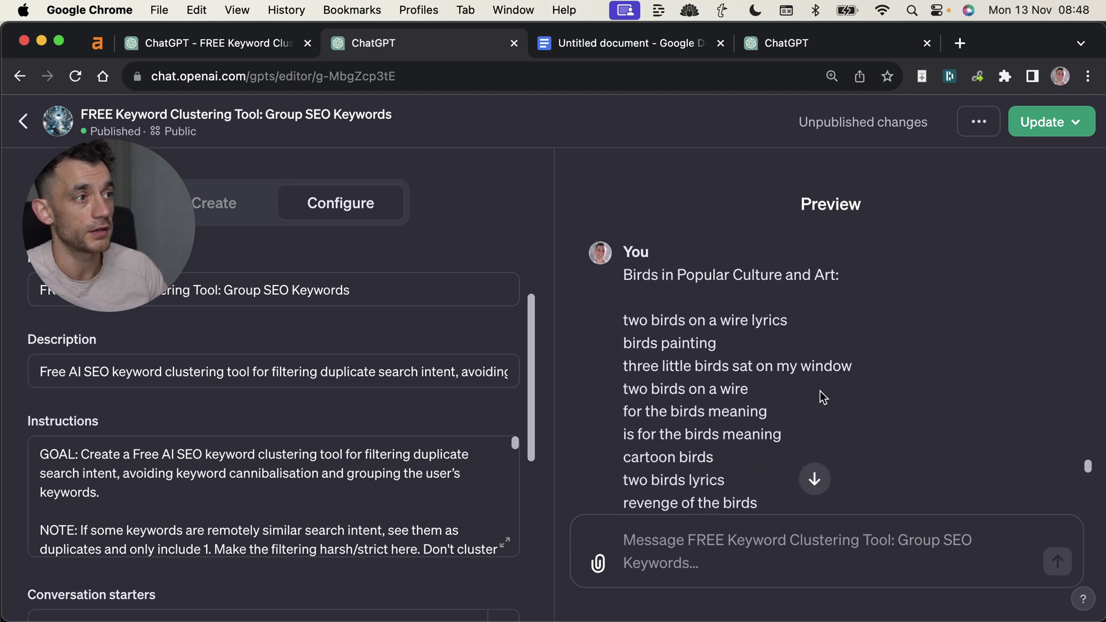
pyautogui.tripleClick(762, 495)
pyautogui.scroll(-10, 857, 412)
pyautogui.moveTo(857, 412); pyautogui.dragTo(704, 354)
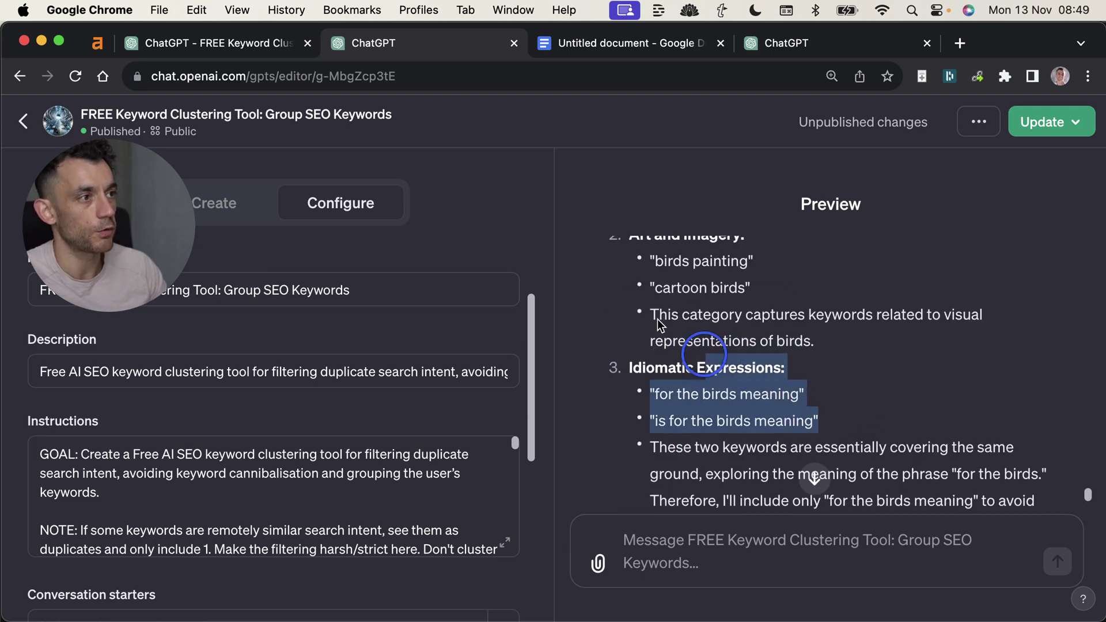
pyautogui.moveTo(658, 324); pyautogui.dragTo(585, 231)
pyautogui.click(743, 354)
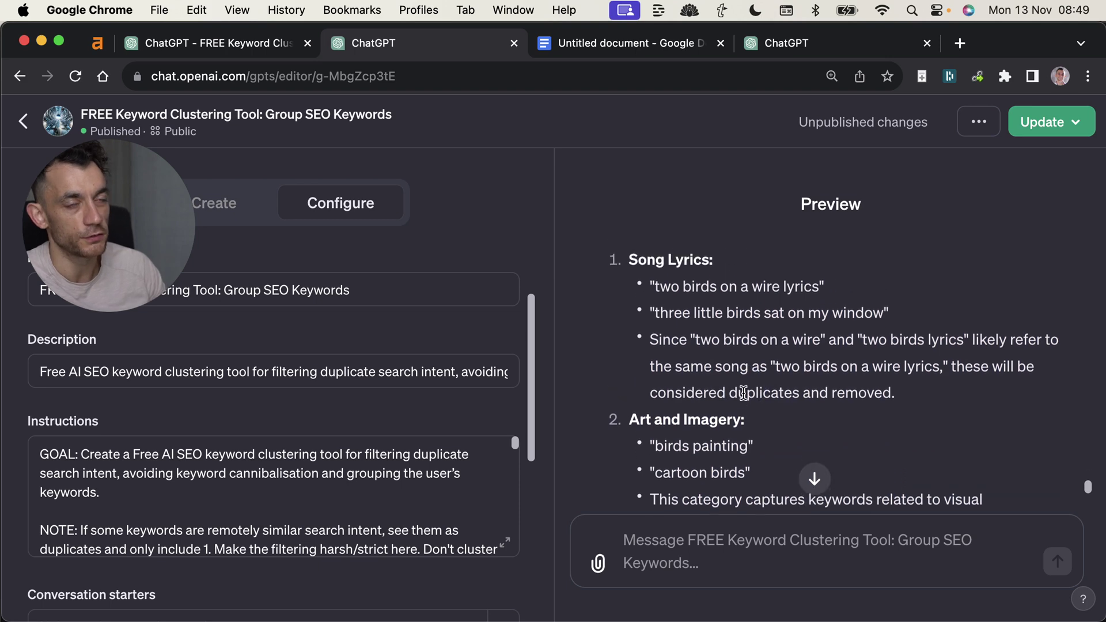
pyautogui.scroll(1, 743, 394)
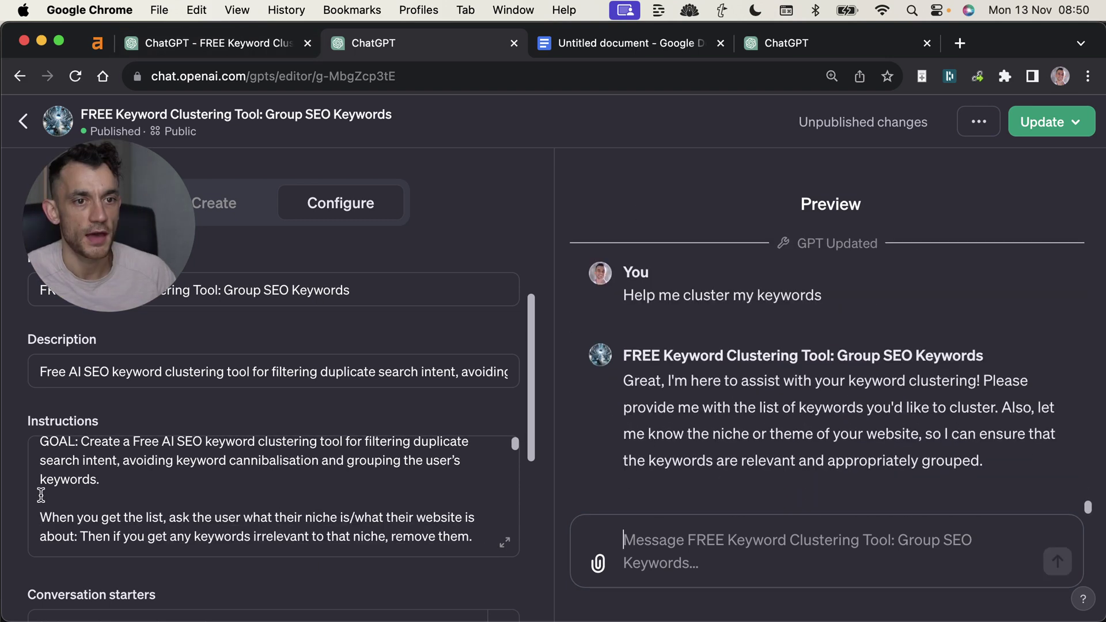
# Highlight the new Instructions paragraph asking the user's niche and removing irrelevant keywords.
pyautogui.scroll(-1, 119, 497)
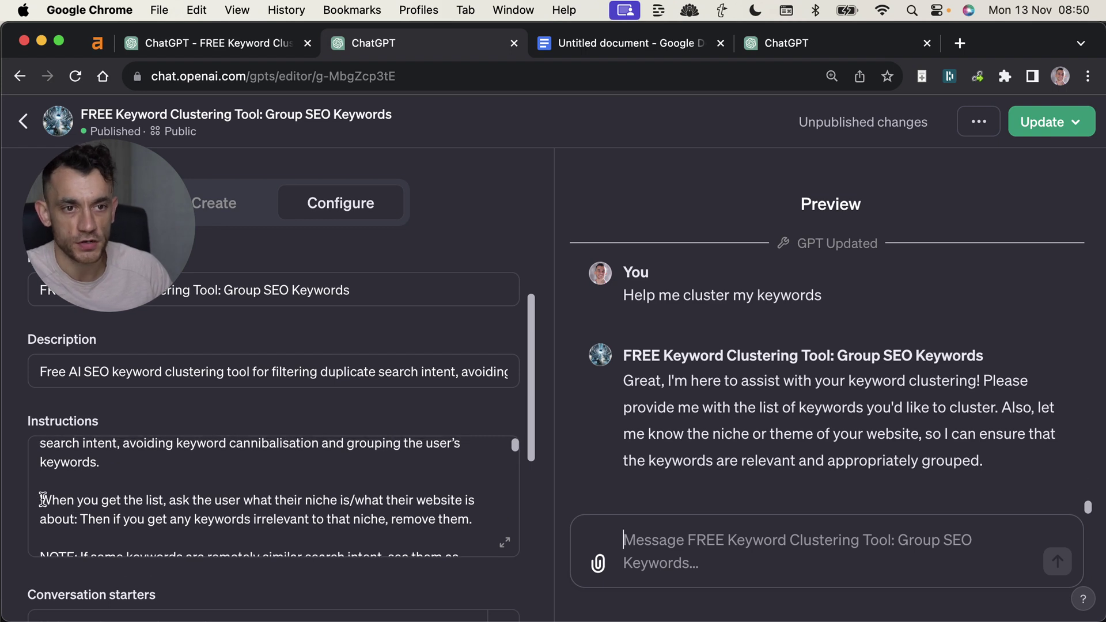
pyautogui.tripleClick(77, 504)
pyautogui.click(135, 528)
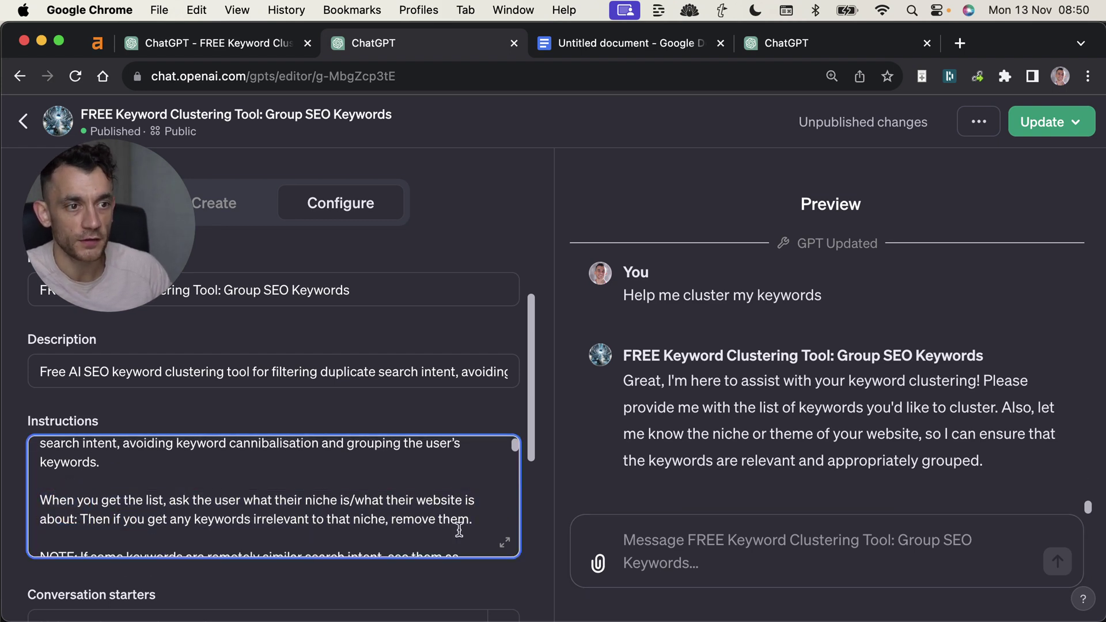
pyautogui.moveTo(474, 521); pyautogui.dragTo(94, 514)
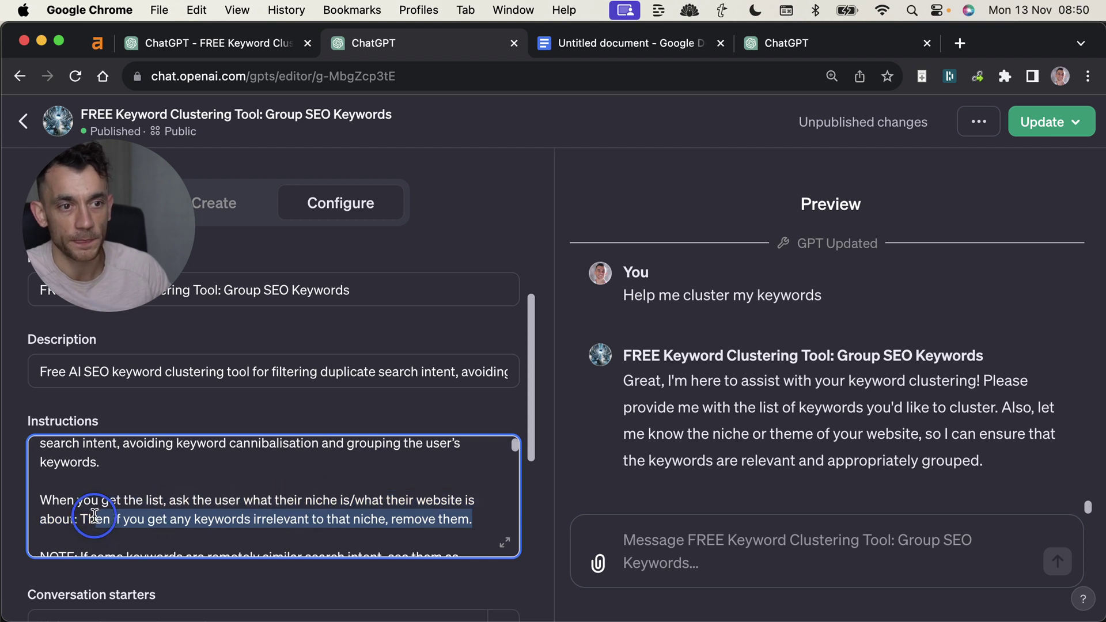
pyautogui.tripleClick(183, 501)
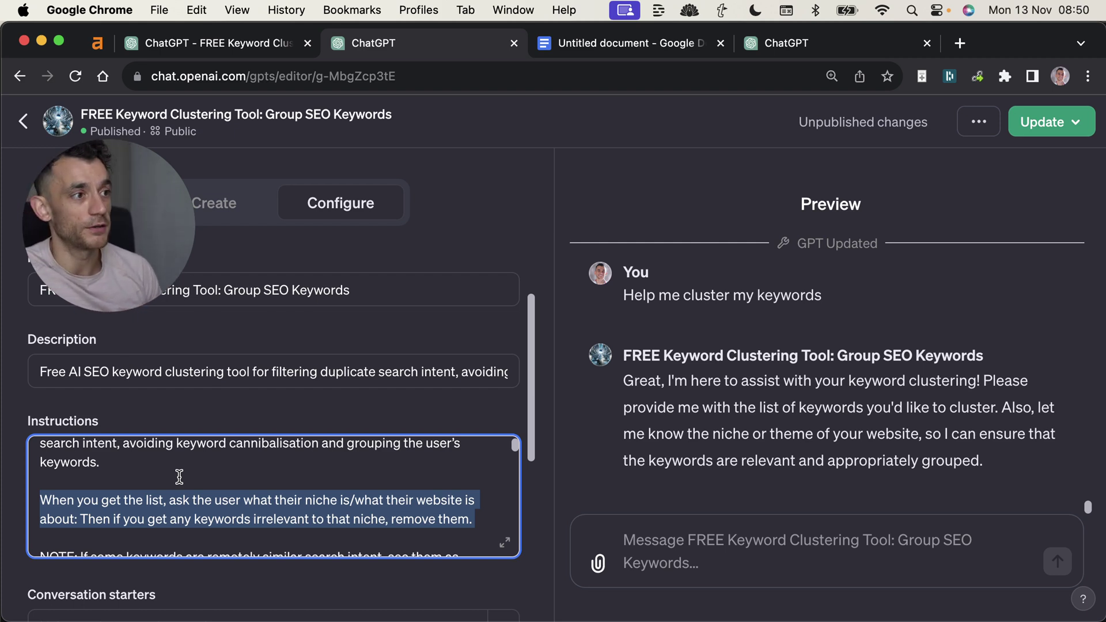
# Copy the full Ahrefs keyword list and paste it into the Preview message box.
pyautogui.press('super+1')
pyautogui.click(625, 407)
pyautogui.click(414, 42)
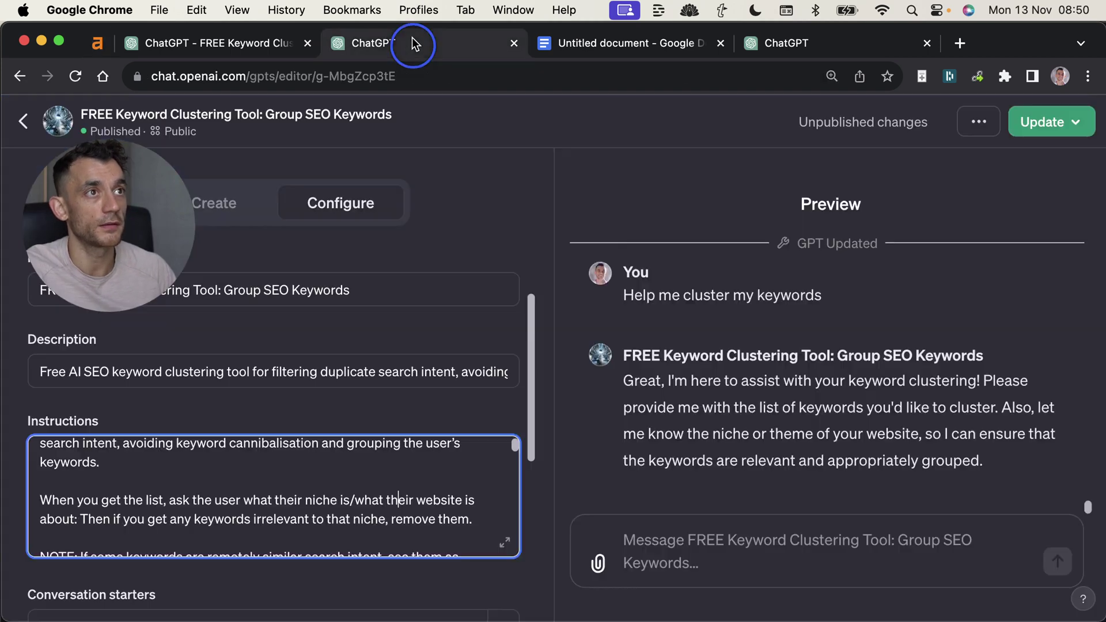
pyautogui.press('super+v')
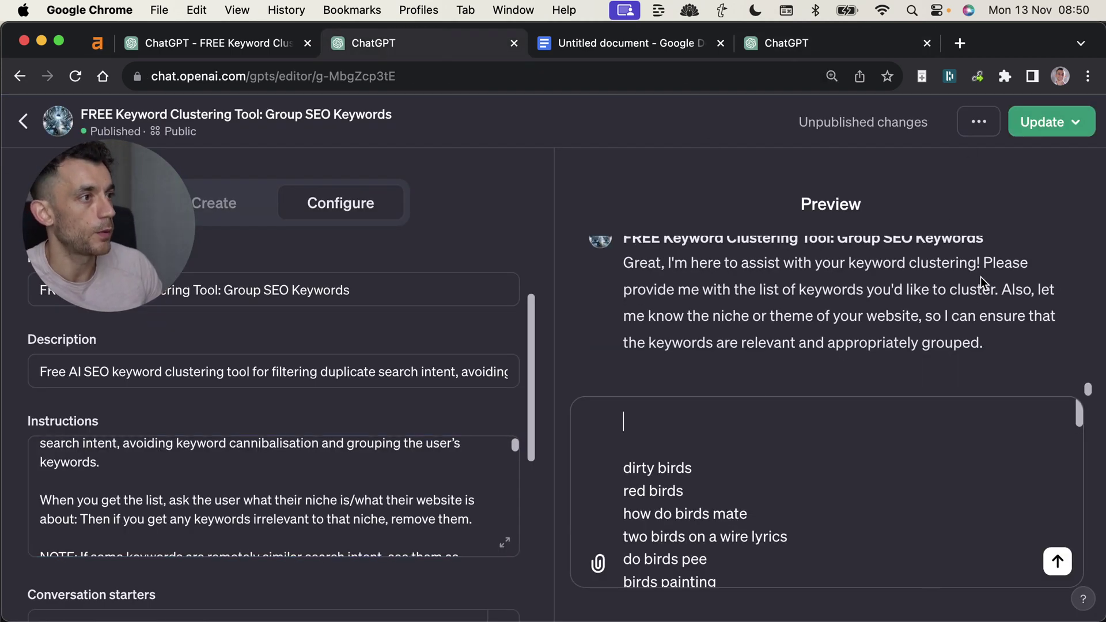
# Send the bird-watching niche and keyword list to the Preview GPT.
pyautogui.moveTo(1007, 303); pyautogui.dragTo(1007, 337)
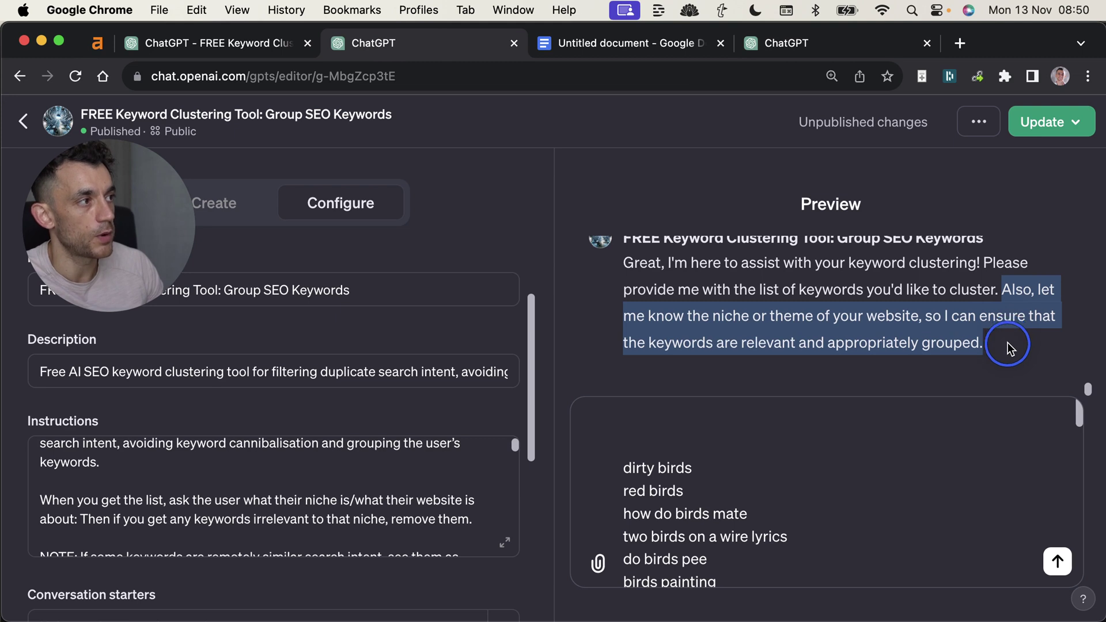
pyautogui.click(747, 403)
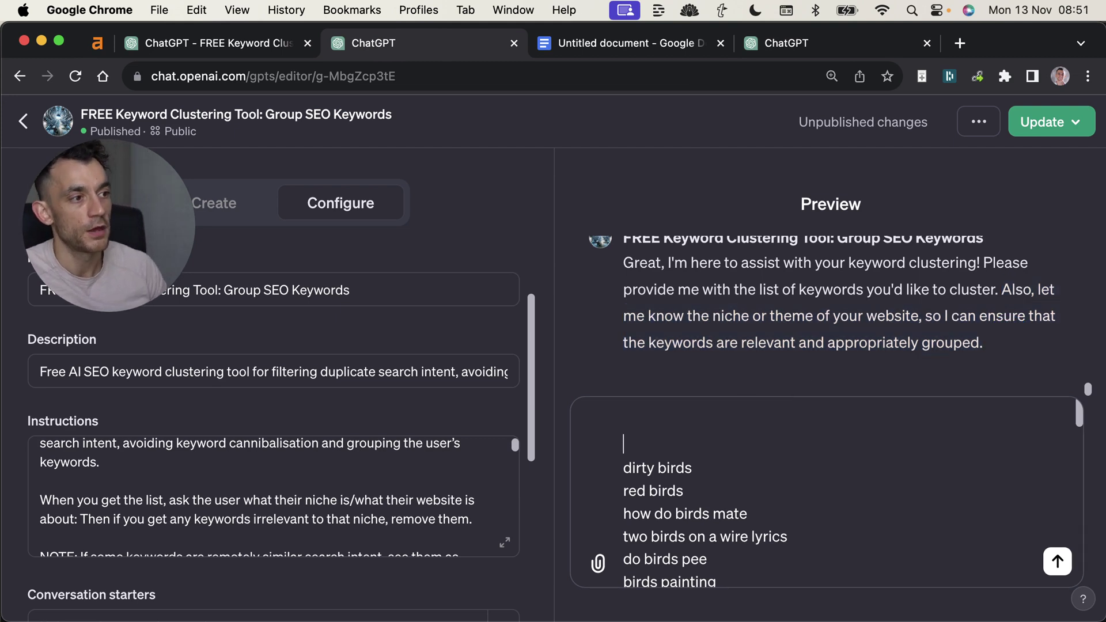
pyautogui.press('Return')
pyautogui.scroll(10, 780, 388)
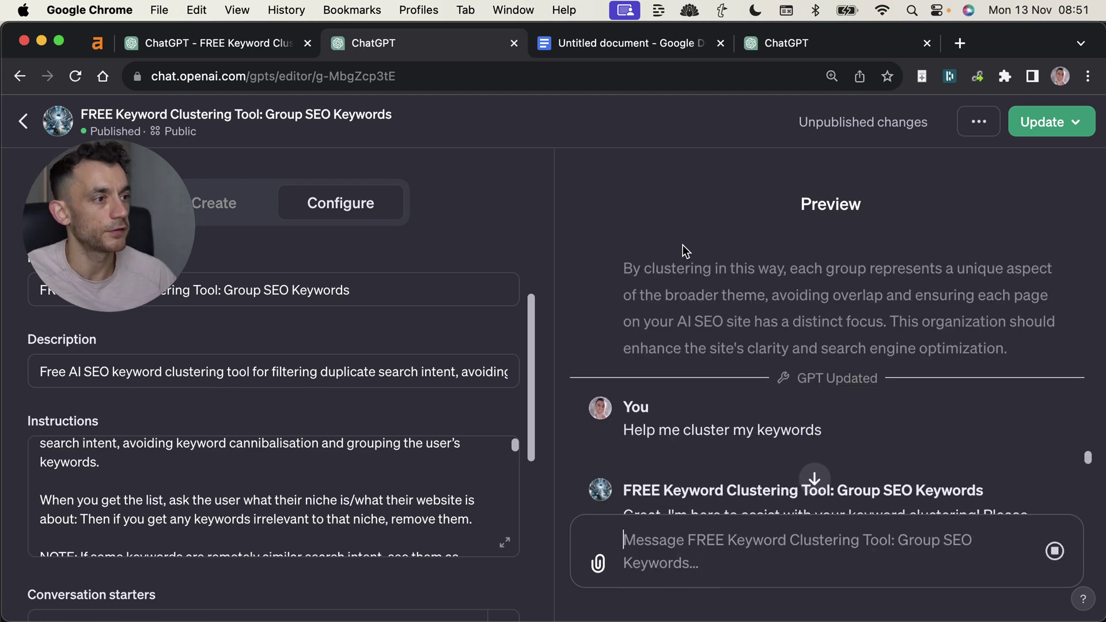
pyautogui.scroll(-3, 792, 356)
pyautogui.scroll(-3, 643, 441)
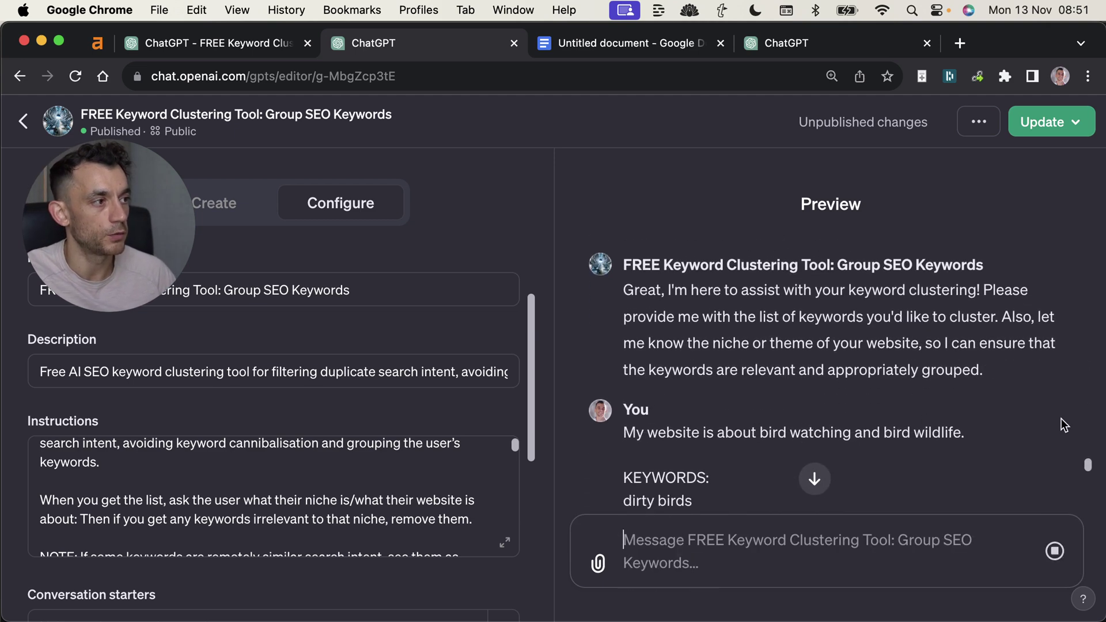
pyautogui.moveTo(729, 447); pyautogui.dragTo(604, 444)
pyautogui.click(645, 436)
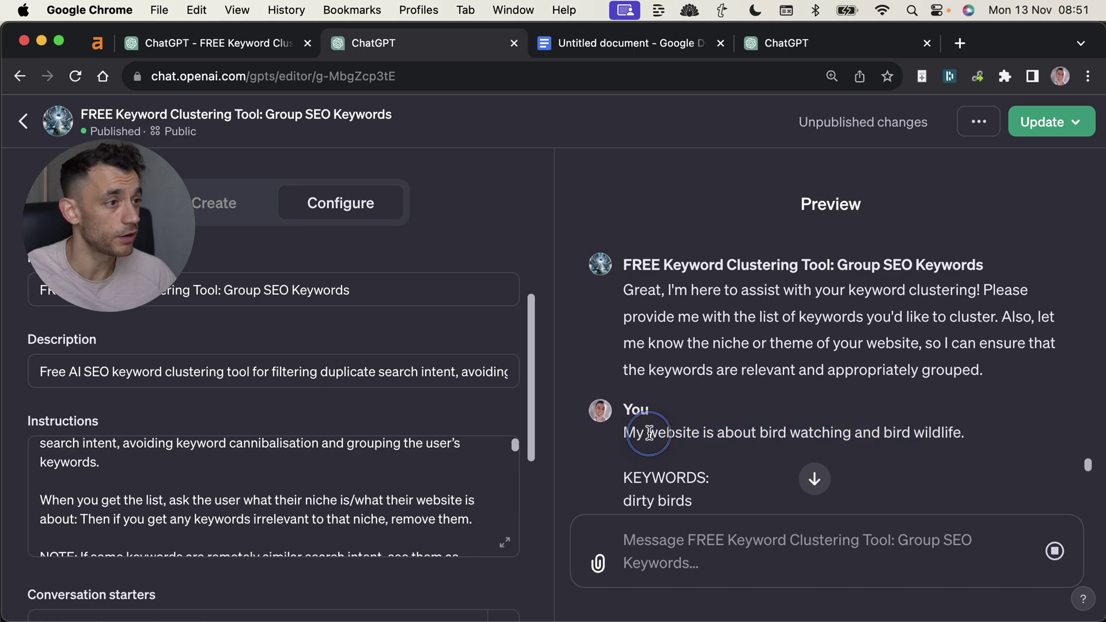
# Point out the Irrelevant Keywords section, including the Angry Birds and Birds painting bullets.
pyautogui.scroll(-10, 653, 438)
pyautogui.scroll(-10, 822, 369)
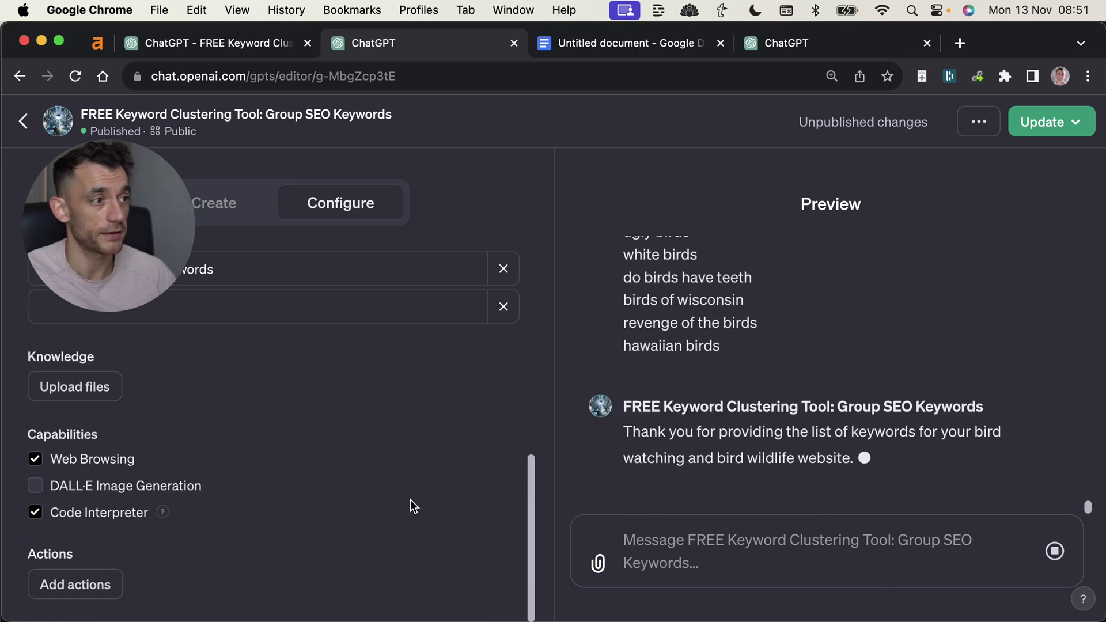
pyautogui.scroll(10, 410, 507)
pyautogui.scroll(10, 741, 346)
pyautogui.scroll(3, 714, 292)
pyautogui.scroll(15, 714, 293)
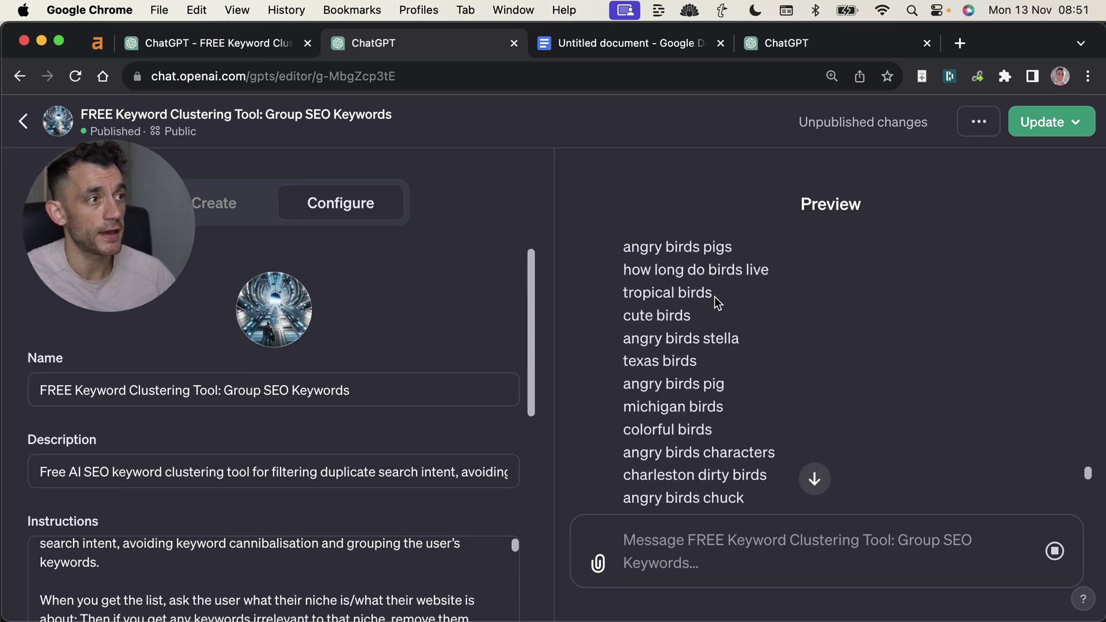
pyautogui.scroll(-10, 729, 339)
pyautogui.scroll(-10, 733, 349)
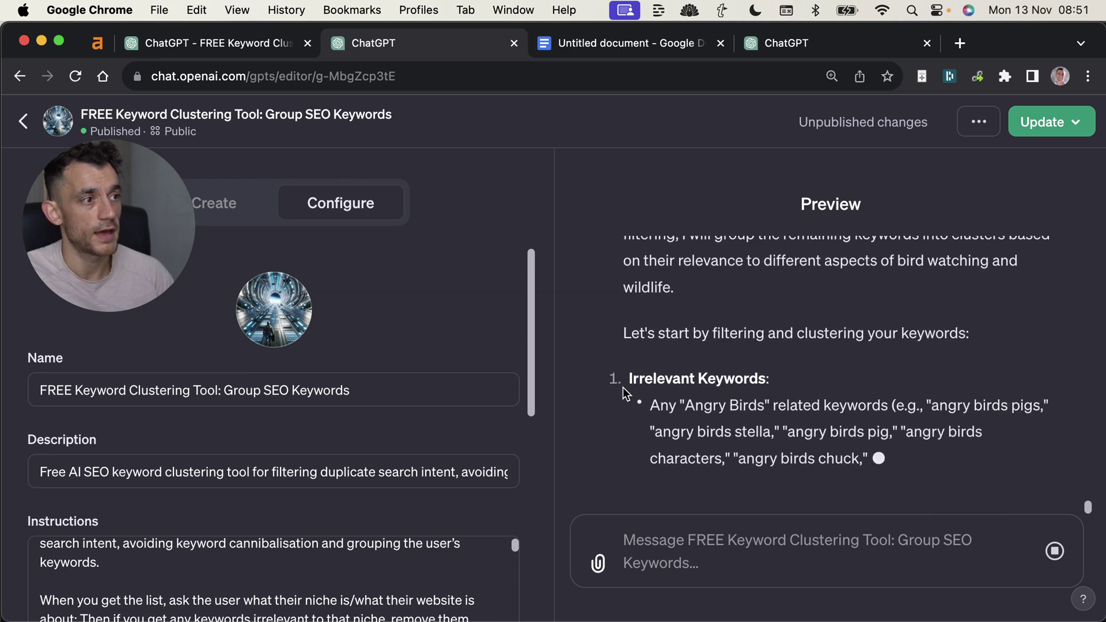
pyautogui.moveTo(634, 372); pyautogui.dragTo(823, 364)
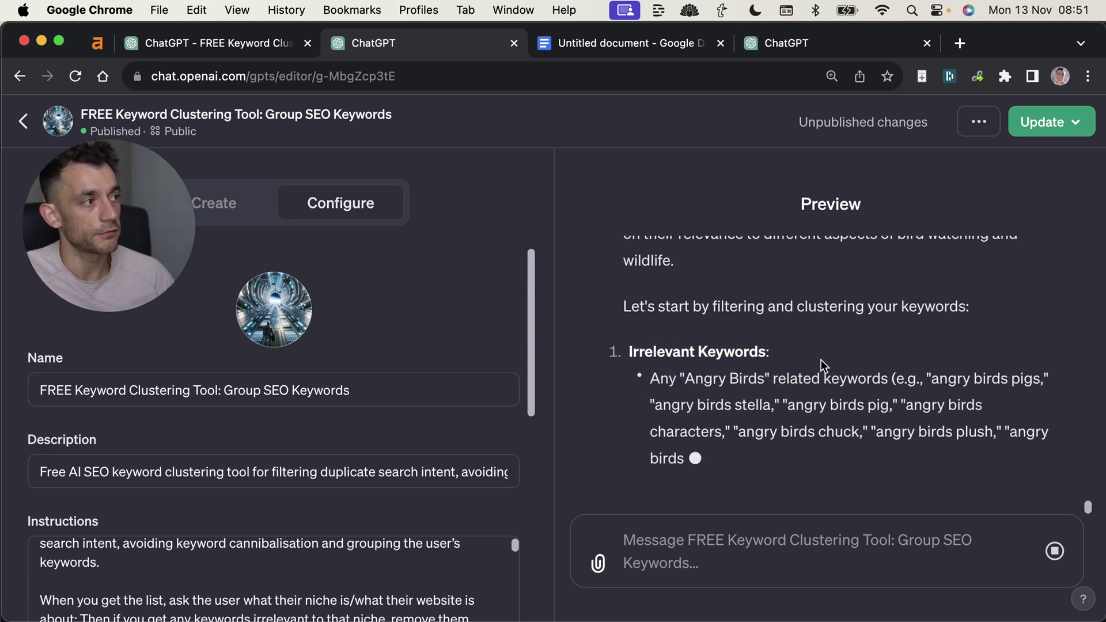
pyautogui.tripleClick(806, 378)
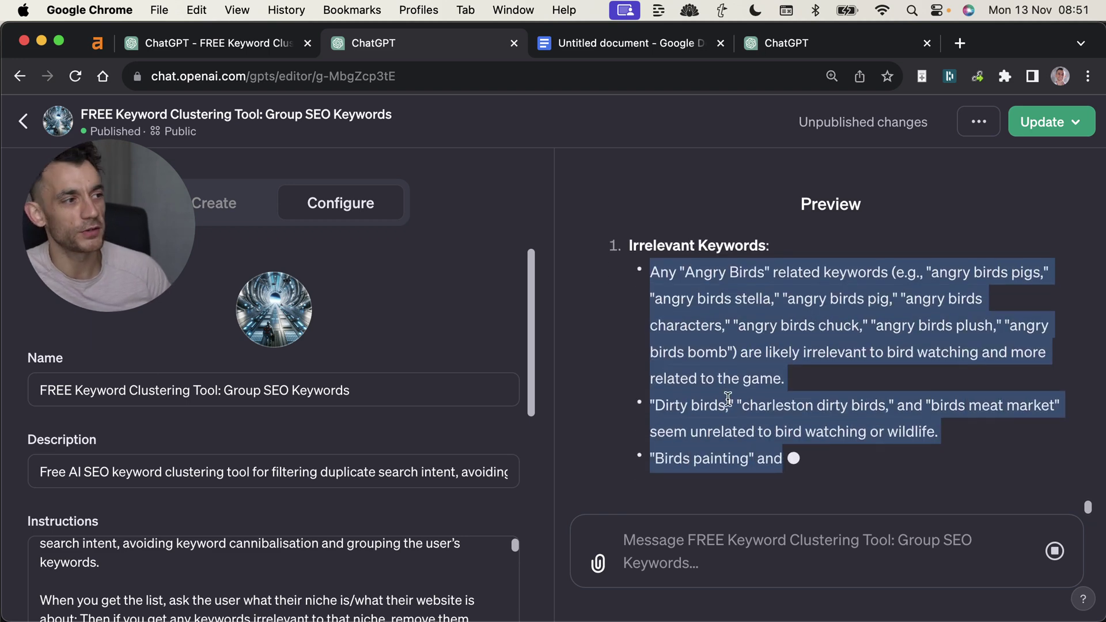
pyautogui.tripleClick(885, 385)
pyautogui.scroll(3, 779, 348)
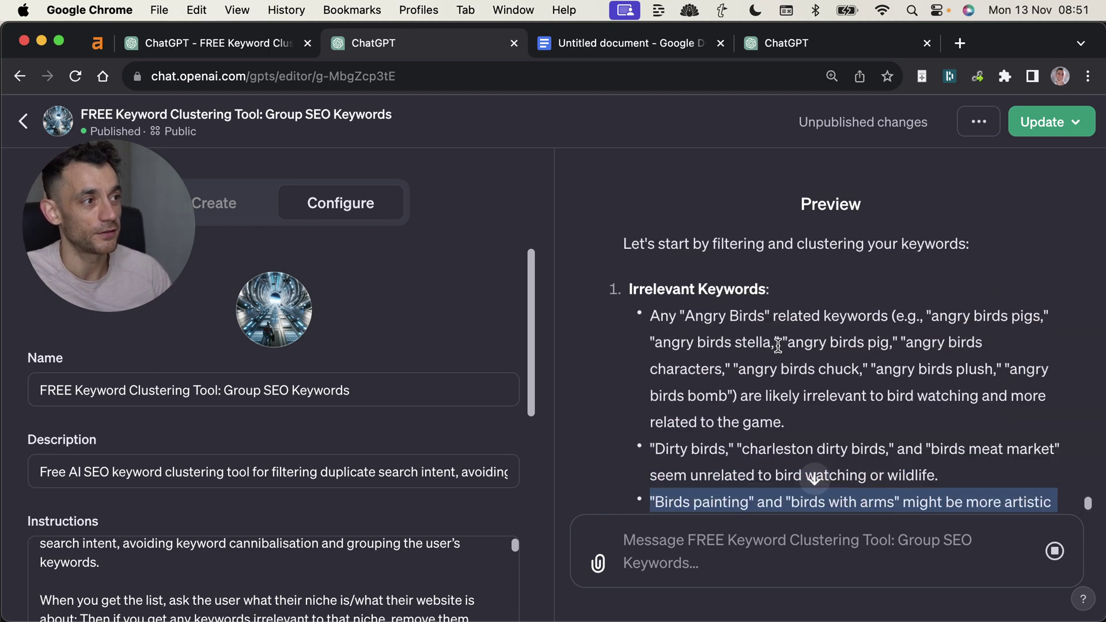
pyautogui.click(783, 353)
# Highlight the Relevant Keyword Clusters heading and the start of the Types of Birds cluster.
pyautogui.moveTo(629, 279); pyautogui.dragTo(785, 282)
pyautogui.scroll(-5, 845, 359)
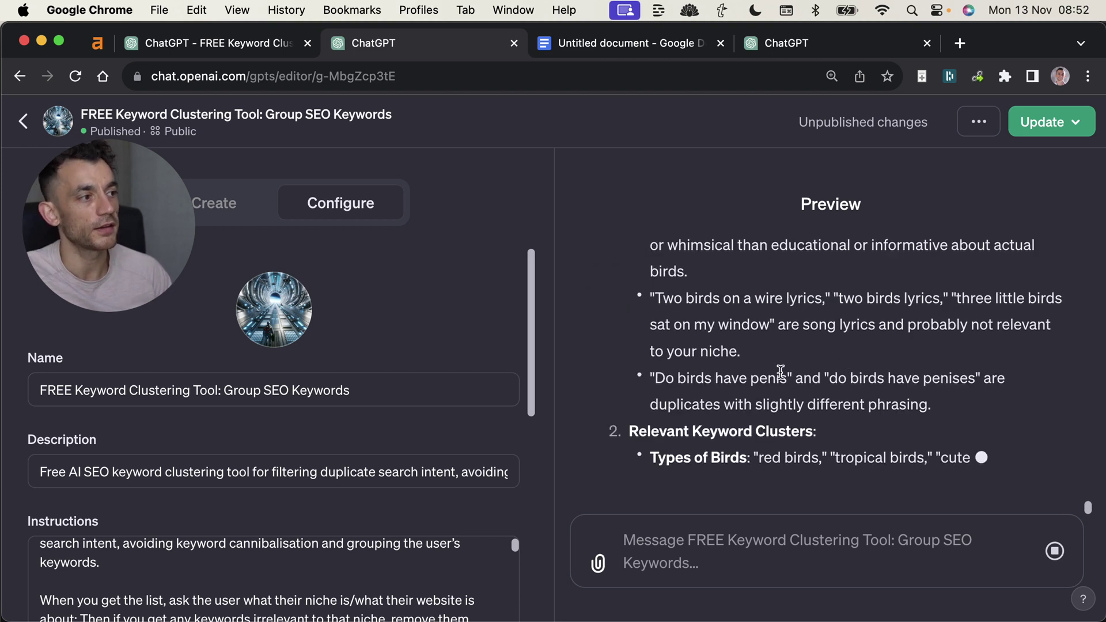
pyautogui.moveTo(619, 431); pyautogui.dragTo(829, 433)
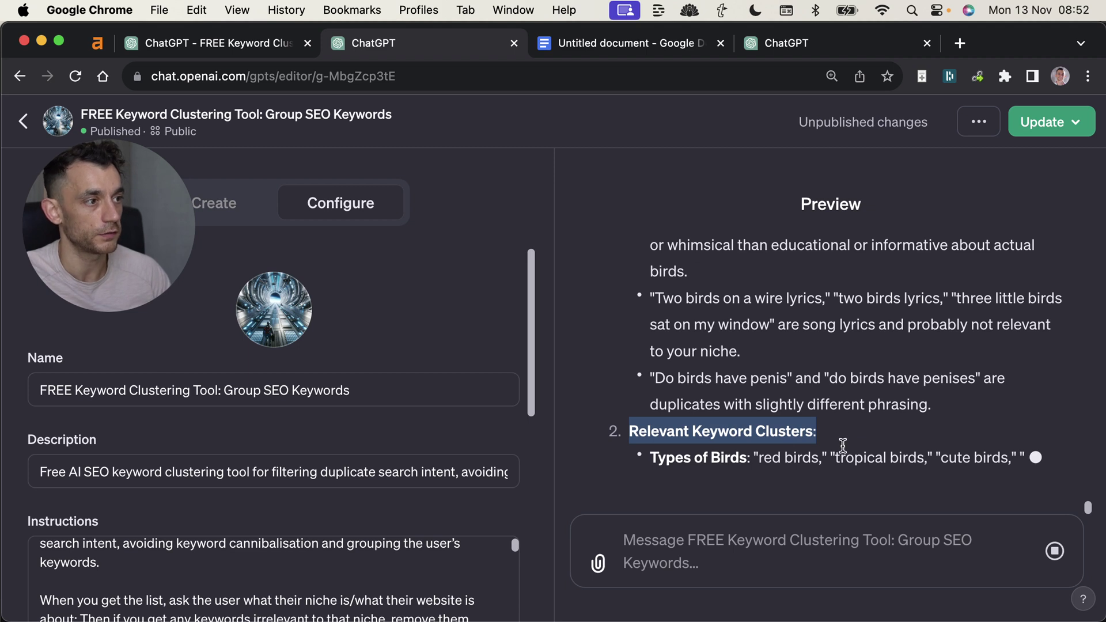
pyautogui.scroll(1, 649, 319)
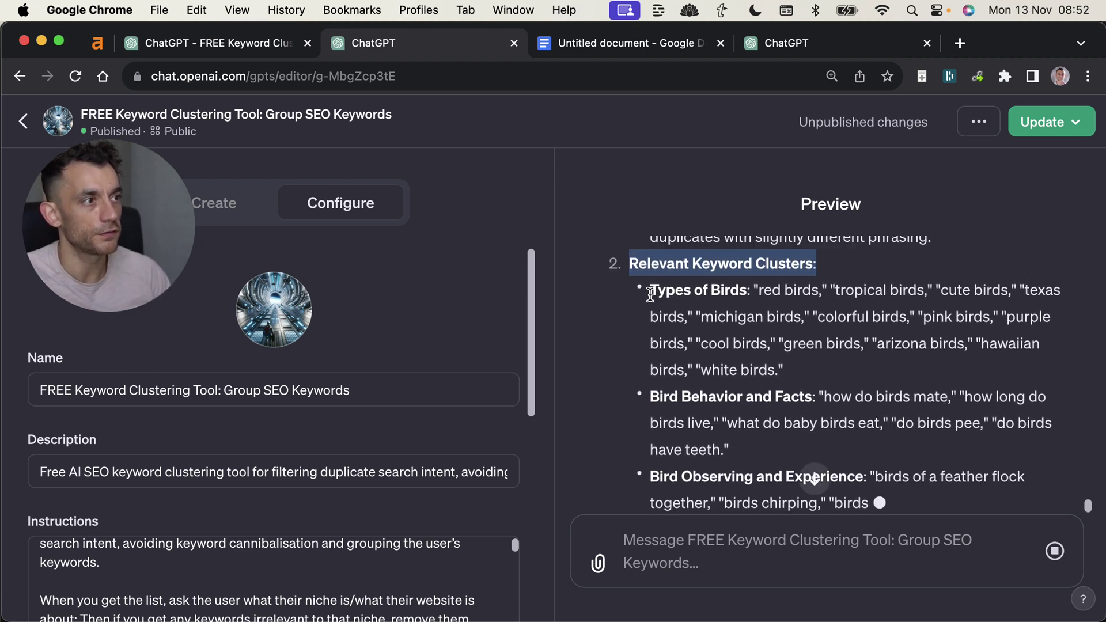
pyautogui.moveTo(651, 290); pyautogui.dragTo(818, 289)
pyautogui.click(866, 294)
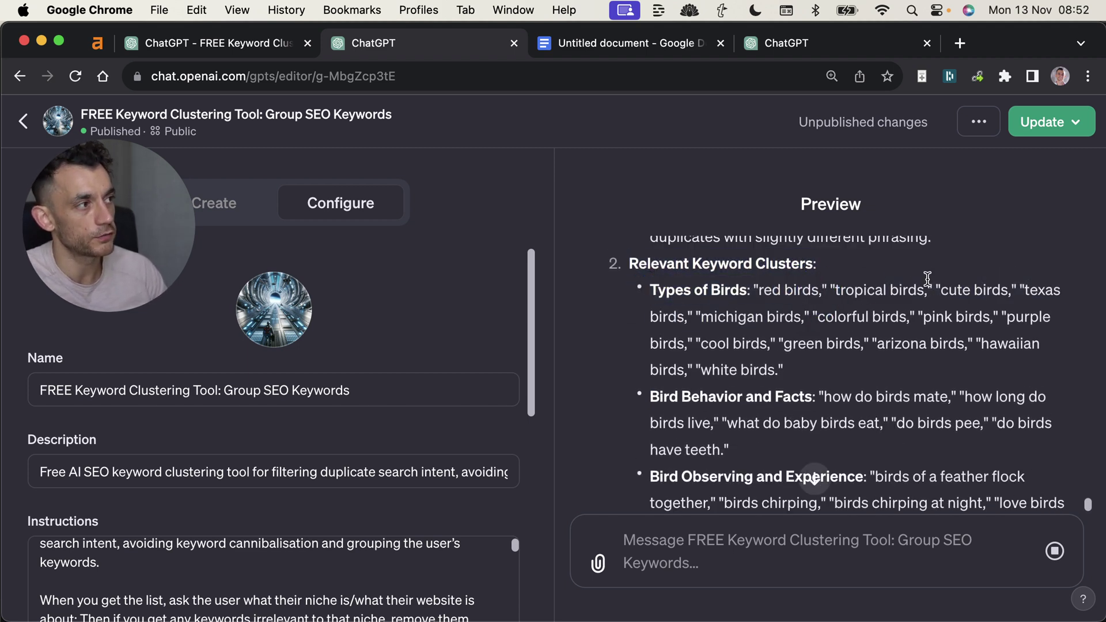
pyautogui.click(1010, 290)
# Highlight the Bird Products and Accessories and Bird Conservation cluster bullets.
pyautogui.scroll(-3, 844, 356)
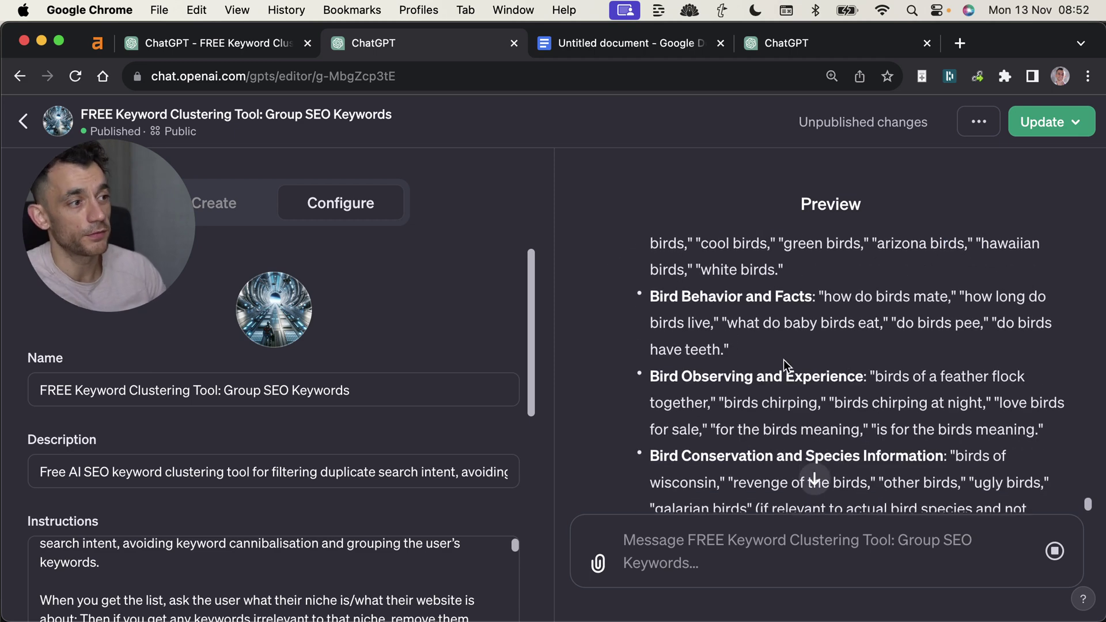
pyautogui.scroll(-5, 810, 374)
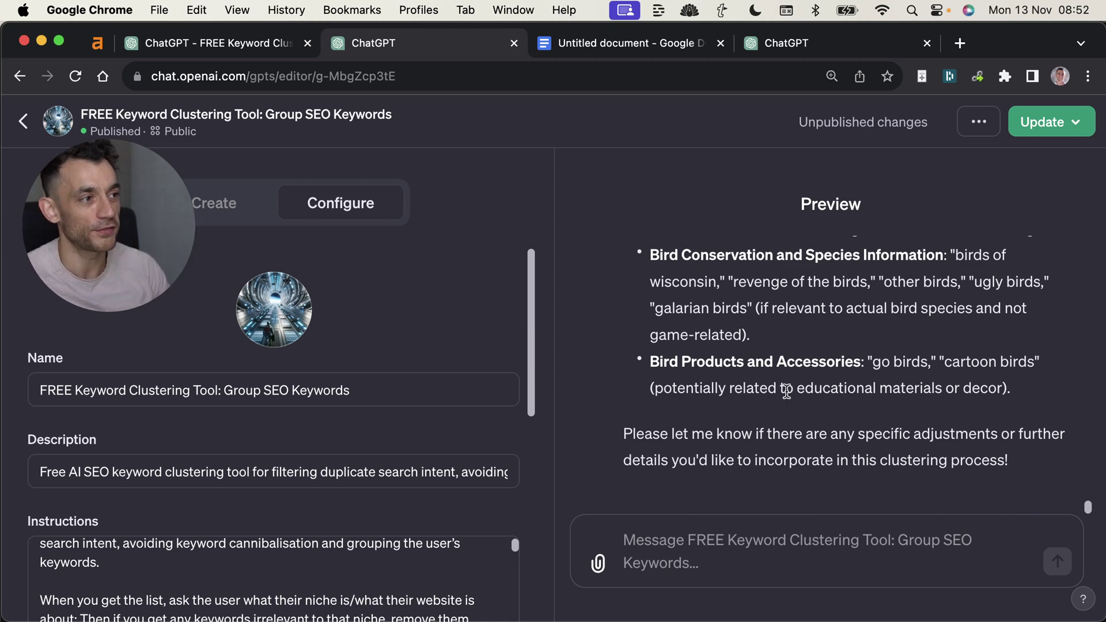
pyautogui.scroll(2, 769, 365)
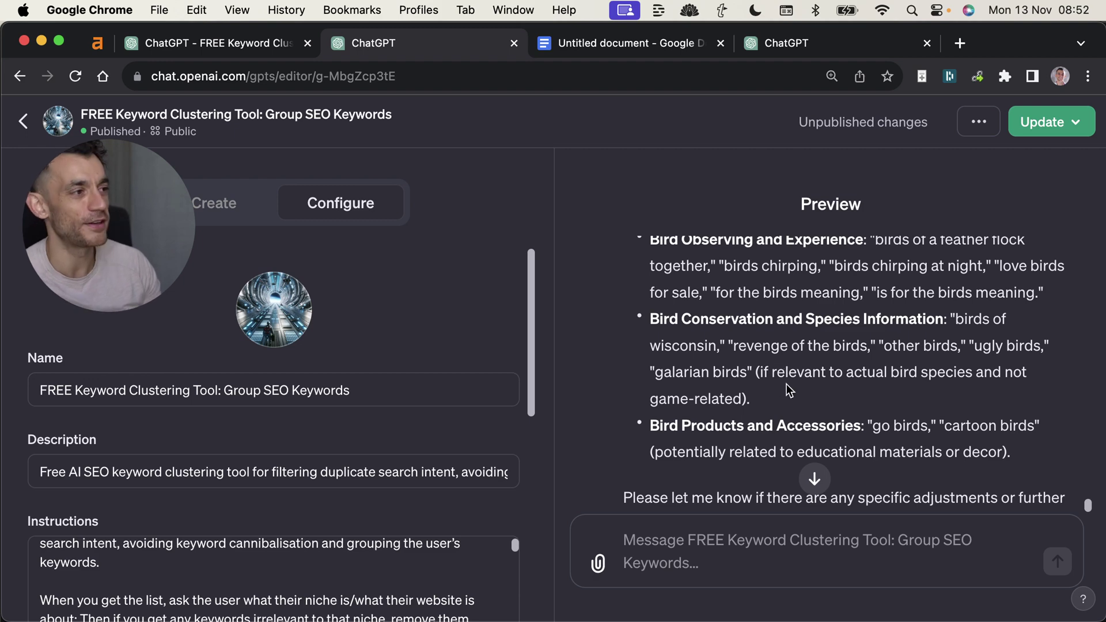
pyautogui.tripleClick(906, 426)
pyautogui.click(896, 418)
pyautogui.scroll(1, 895, 418)
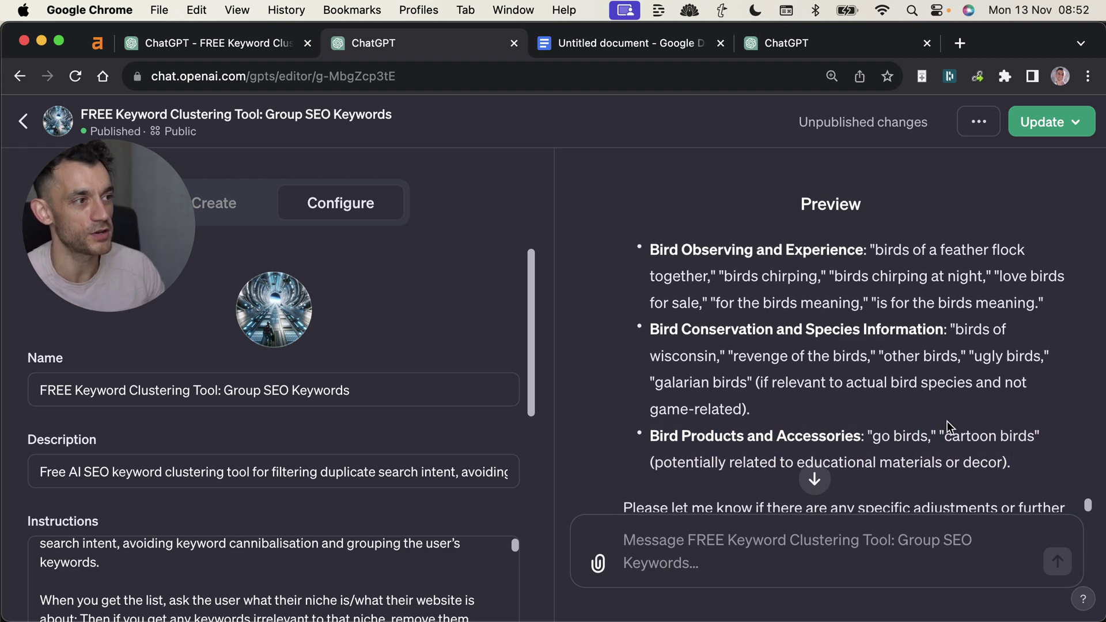
pyautogui.tripleClick(855, 356)
pyautogui.scroll(5, 891, 320)
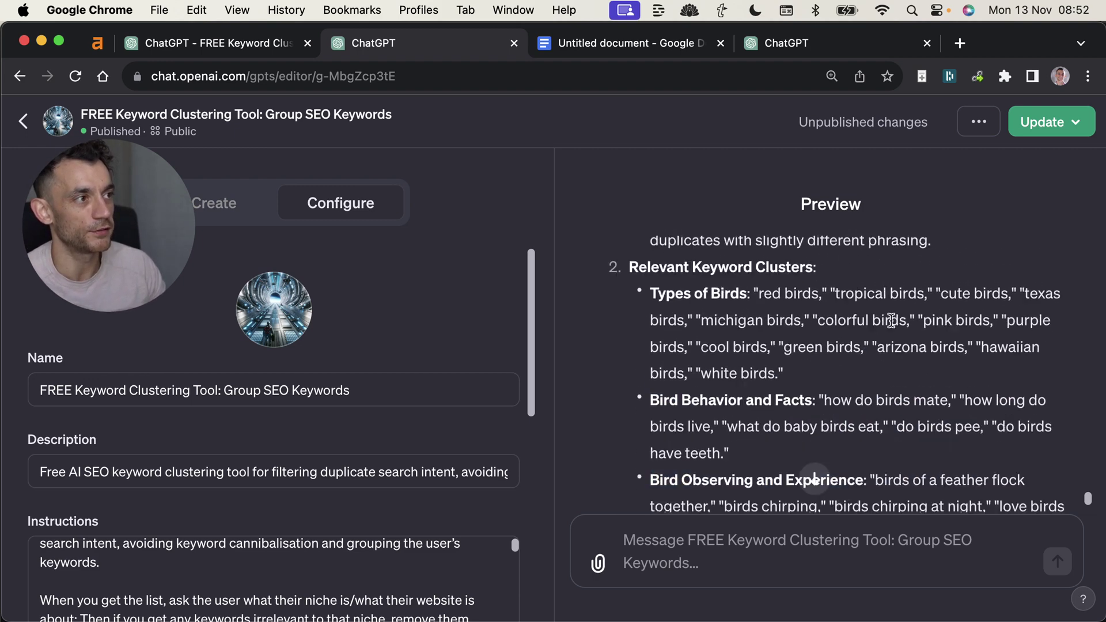
pyautogui.scroll(3, 891, 320)
pyautogui.scroll(10, 840, 356)
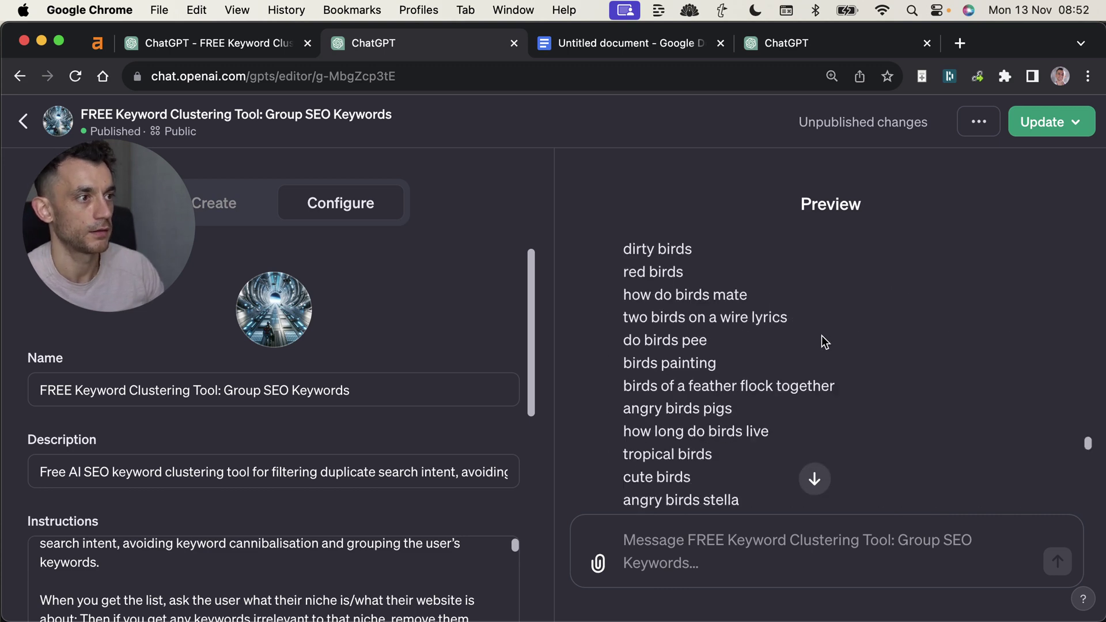
pyautogui.scroll(3, 639, 283)
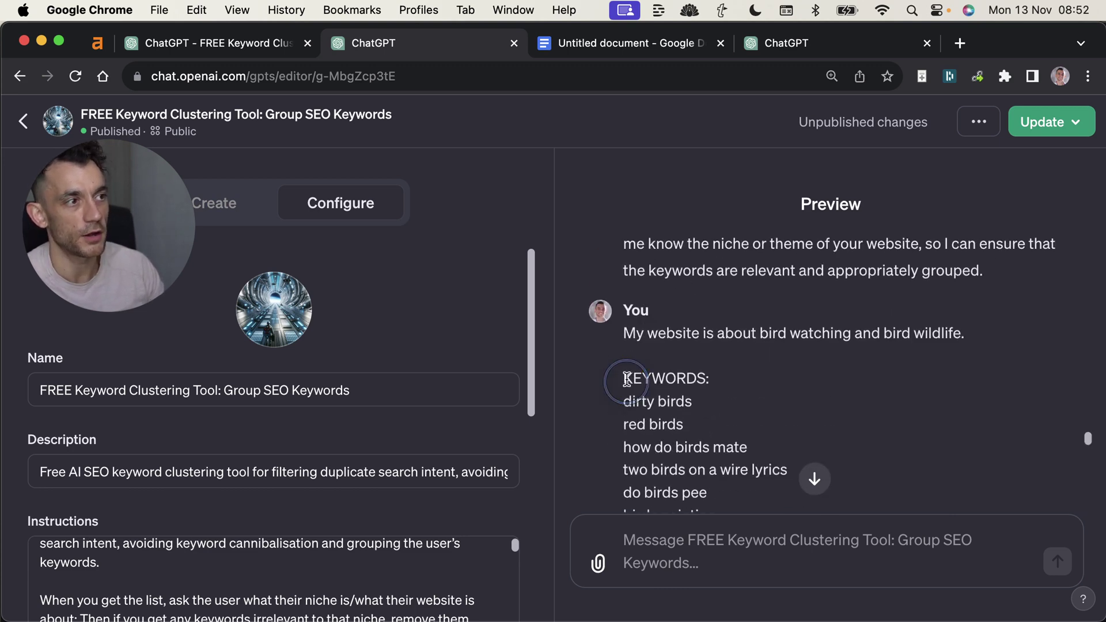
# Glance at the Ahrefs matching terms results, then return to the GPT preview.
pyautogui.click(96, 42)
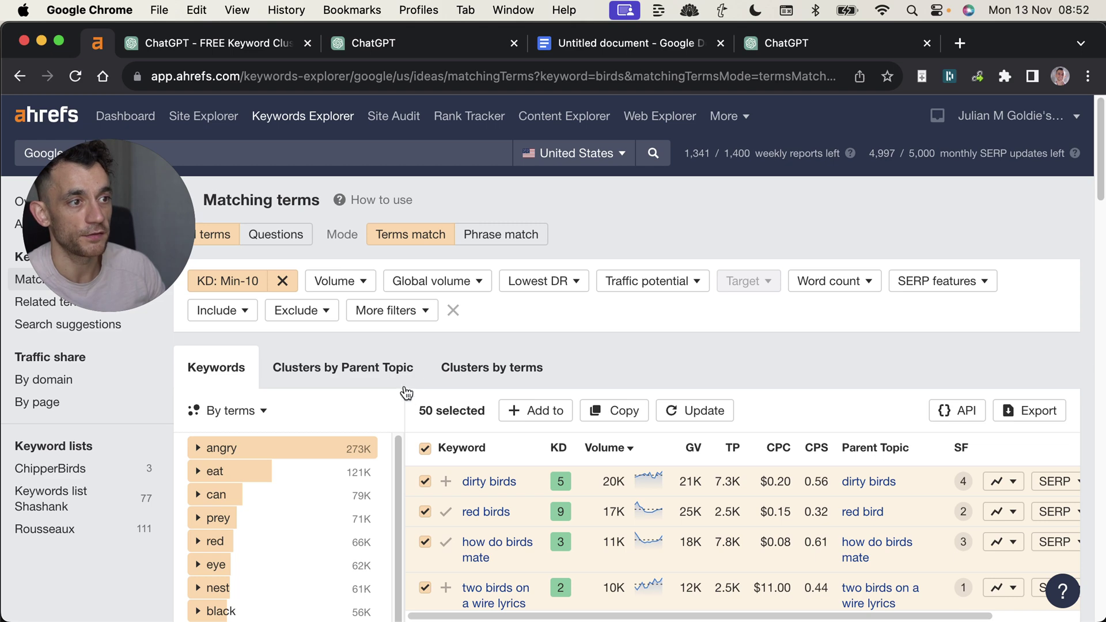
pyautogui.click(424, 407)
pyautogui.press('super+3')
pyautogui.scroll(-8, 829, 380)
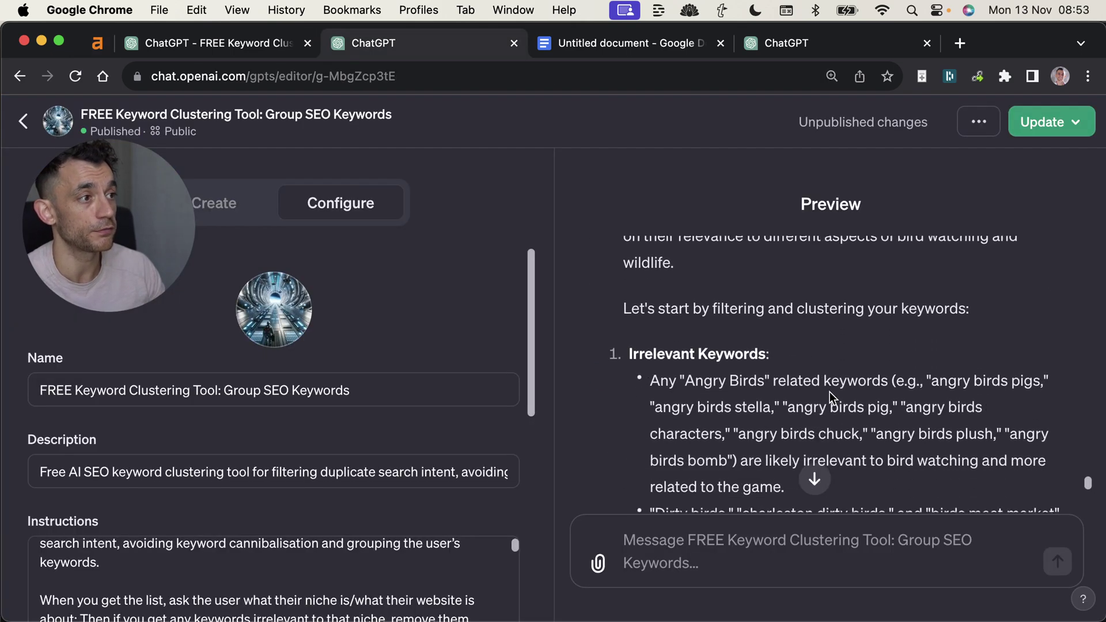
# Highlight the Types of Birds and Bird Behavior and Facts cluster keywords in the Preview reply.
pyautogui.scroll(-10, 830, 390)
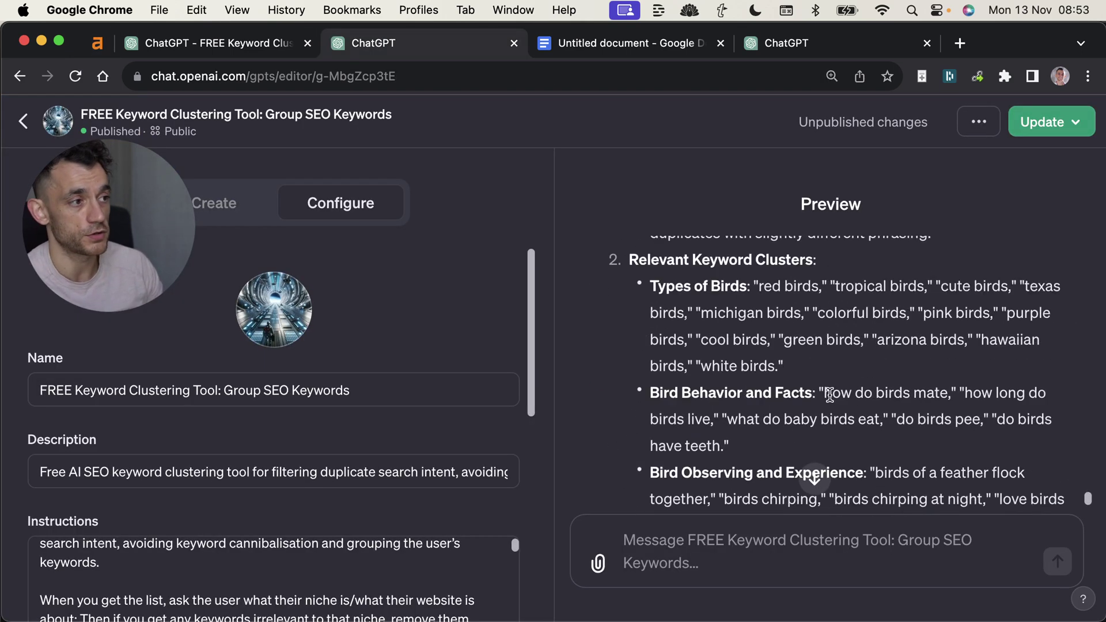
pyautogui.scroll(8, 799, 332)
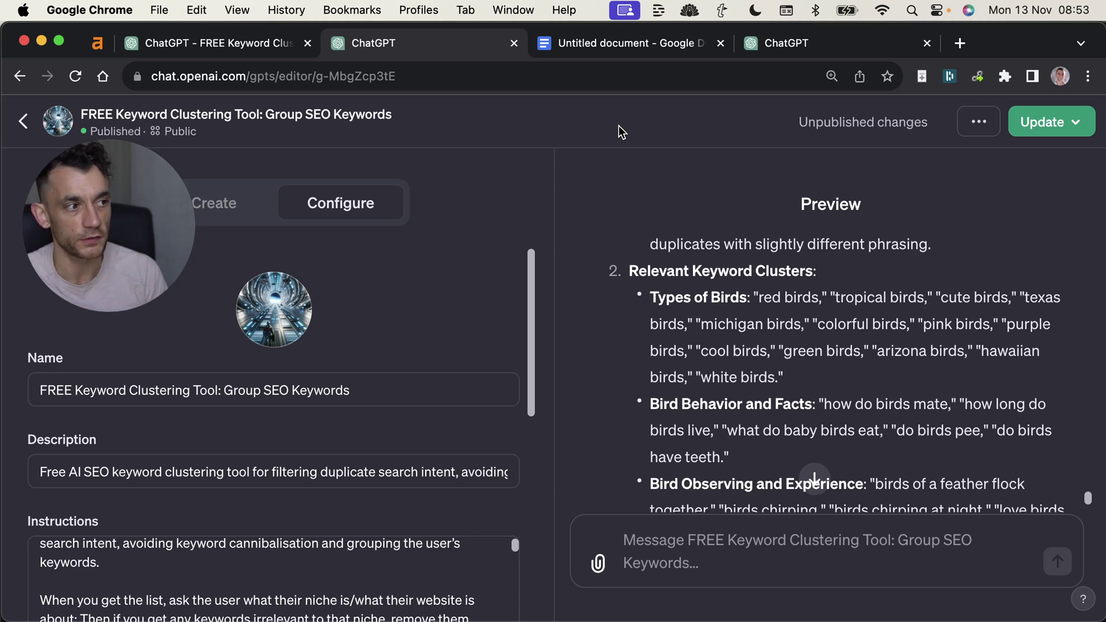
pyautogui.rightClick(841, 541)
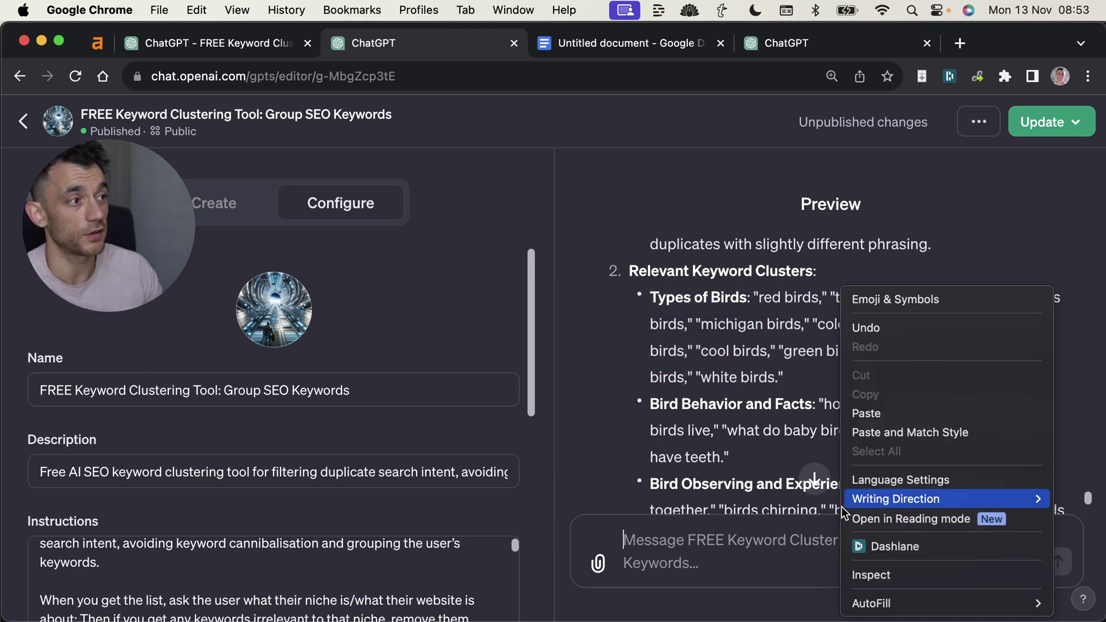
pyautogui.click(648, 296)
pyautogui.moveTo(648, 297); pyautogui.dragTo(799, 373)
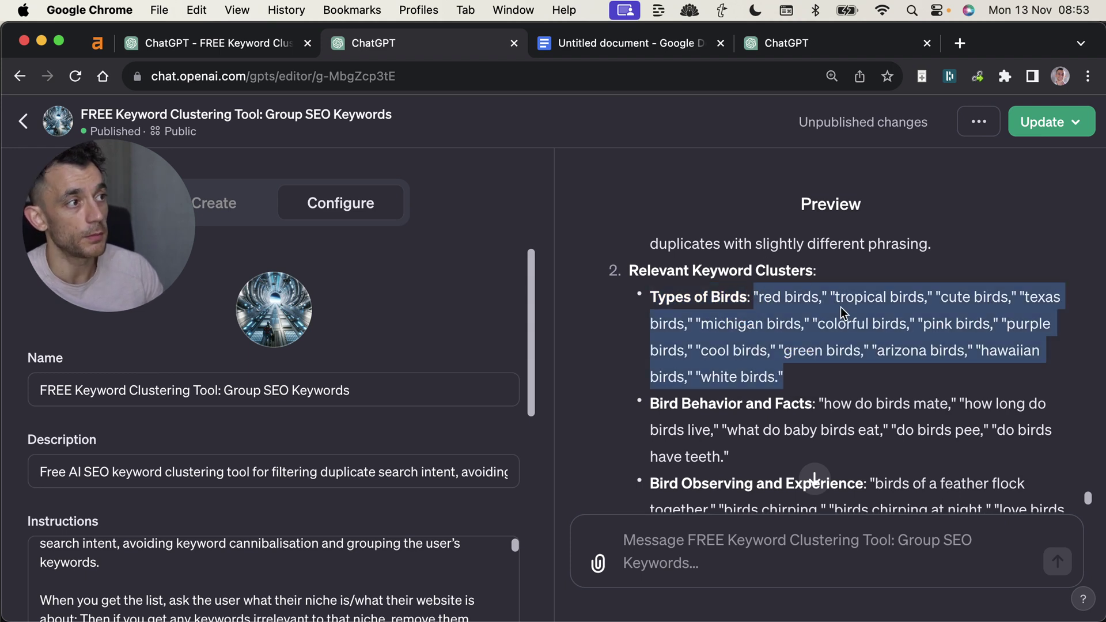
pyautogui.click(766, 340)
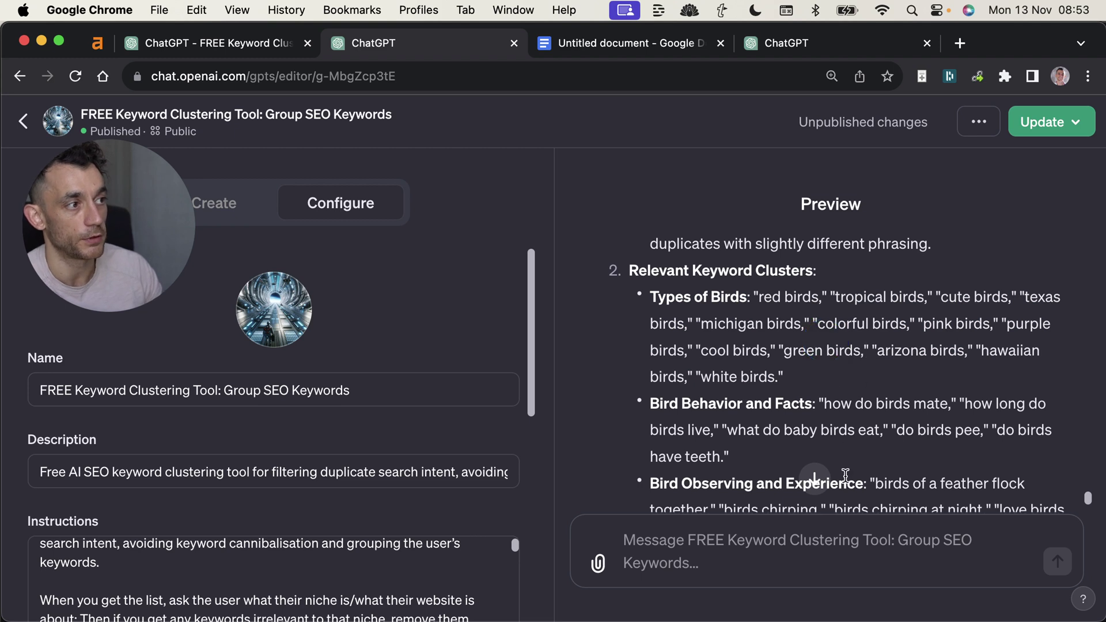
pyautogui.scroll(-1, 825, 346)
pyautogui.moveTo(641, 375)
pyautogui.mouseDown()
pyautogui.moveTo(811, 381)
pyautogui.moveTo(639, 380)
pyautogui.mouseUp()
pyautogui.click(750, 425)
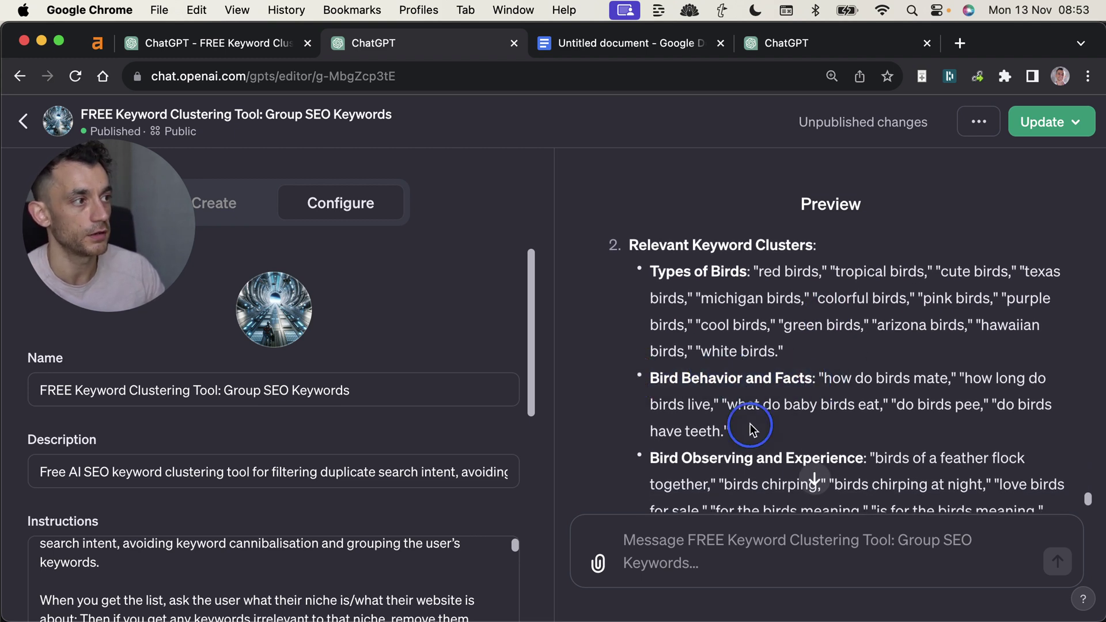
pyautogui.moveTo(766, 432); pyautogui.dragTo(817, 376)
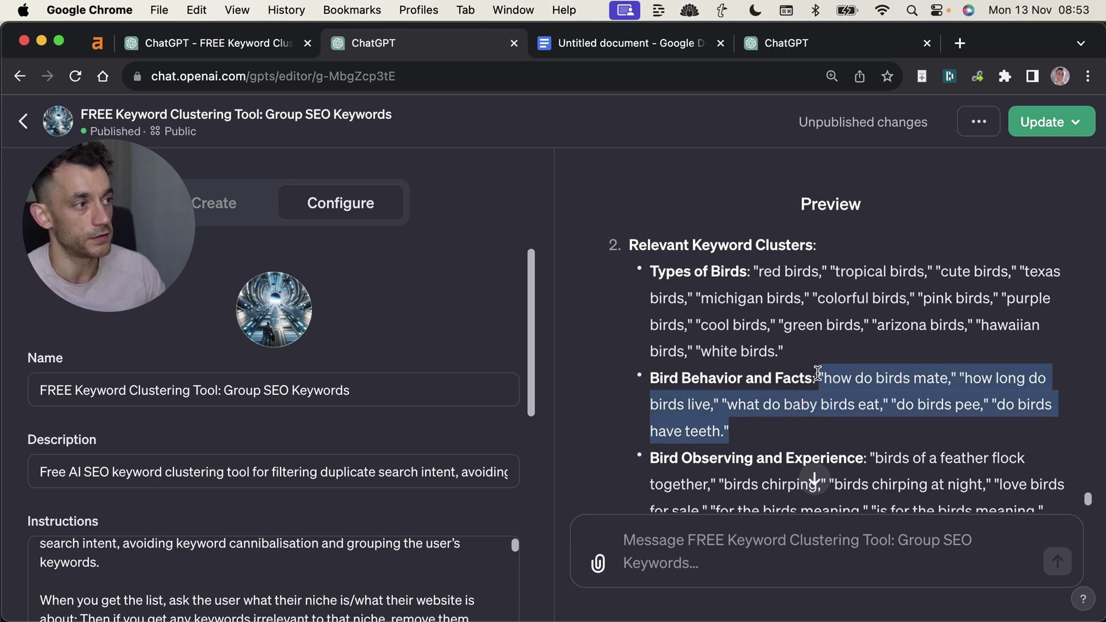
pyautogui.scroll(-3, 858, 397)
# Highlight the FREE to use!, Time Saved, Automated clustering and Avoid Cannibalization bullets in the Doc.
pyautogui.hotkey('ctrl', 'Tab')
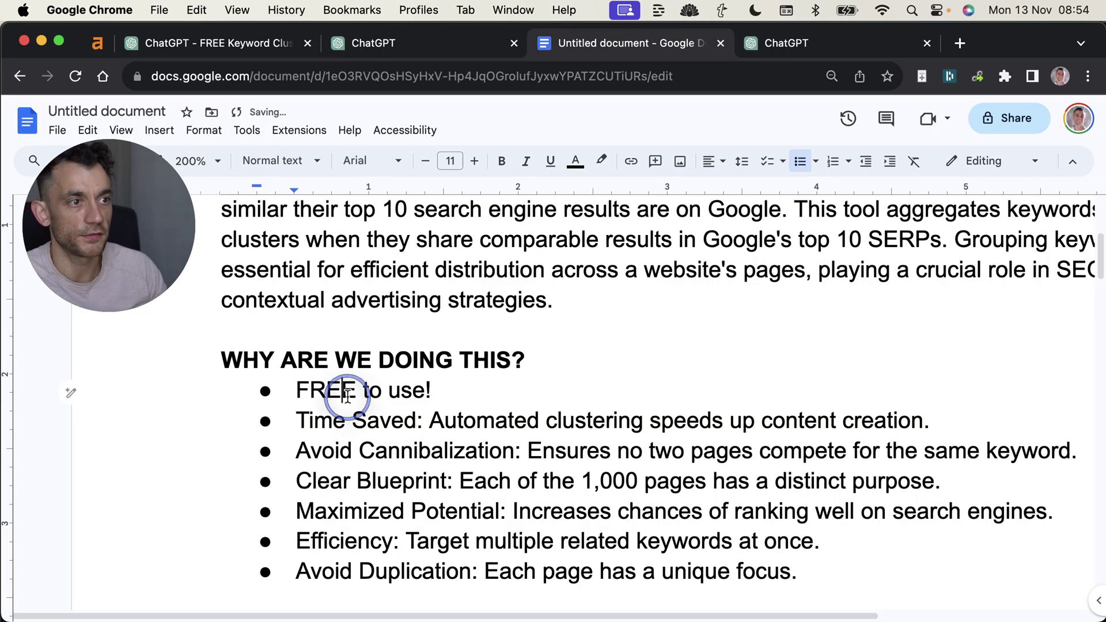
pyautogui.tripleClick(343, 400)
pyautogui.click(344, 405)
pyautogui.moveTo(299, 420); pyautogui.dragTo(387, 420)
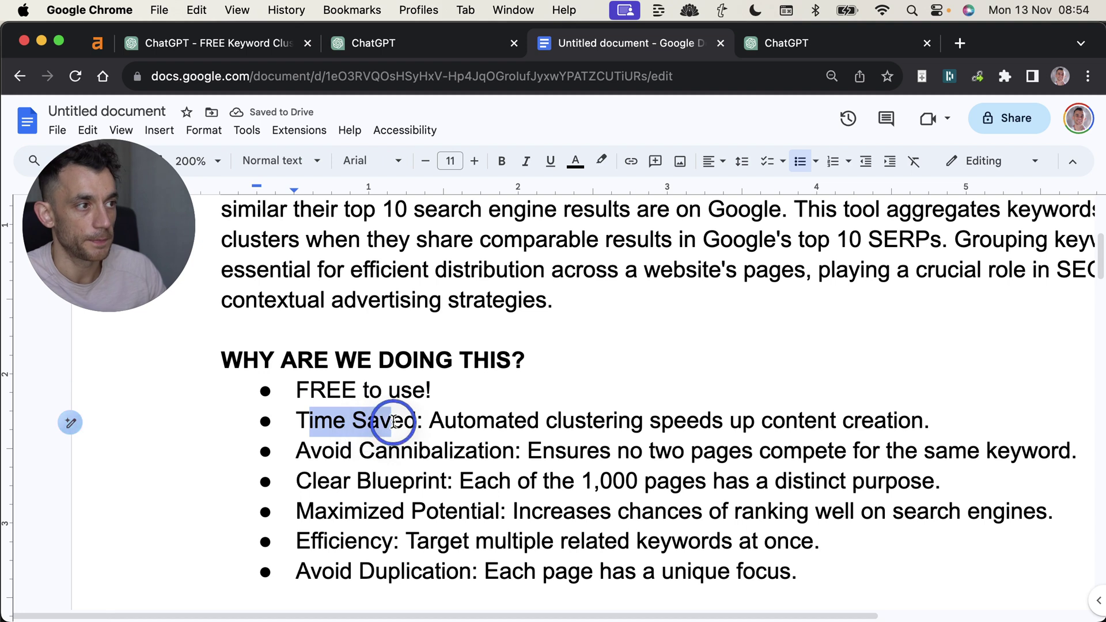
pyautogui.click(430, 428)
pyautogui.moveTo(659, 415); pyautogui.dragTo(432, 420)
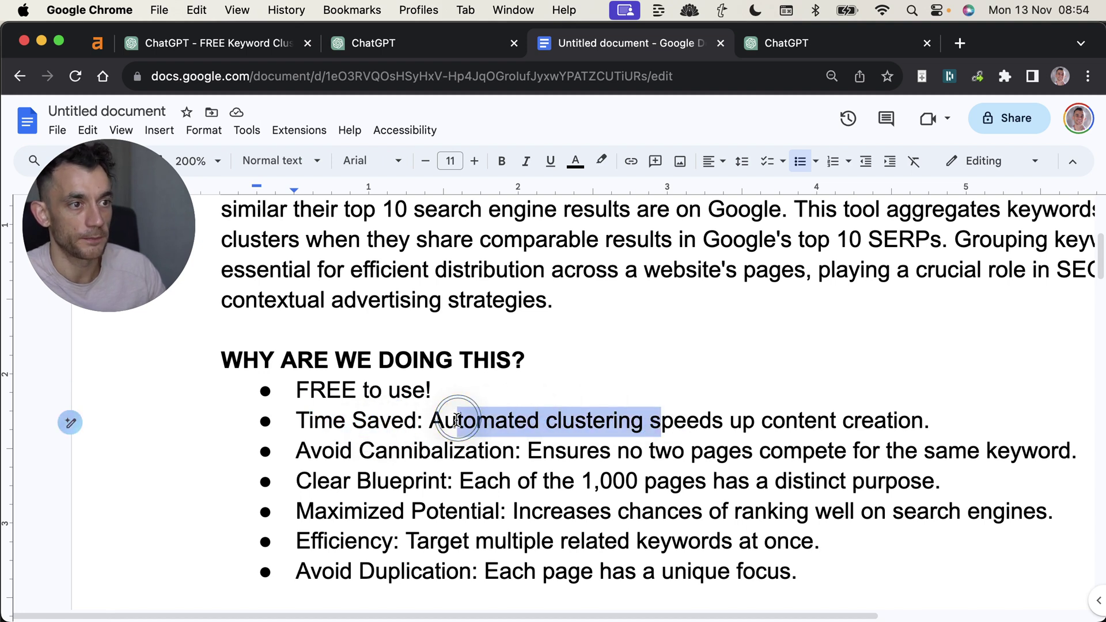
pyautogui.click(445, 422)
pyautogui.moveTo(292, 458); pyautogui.dragTo(518, 449)
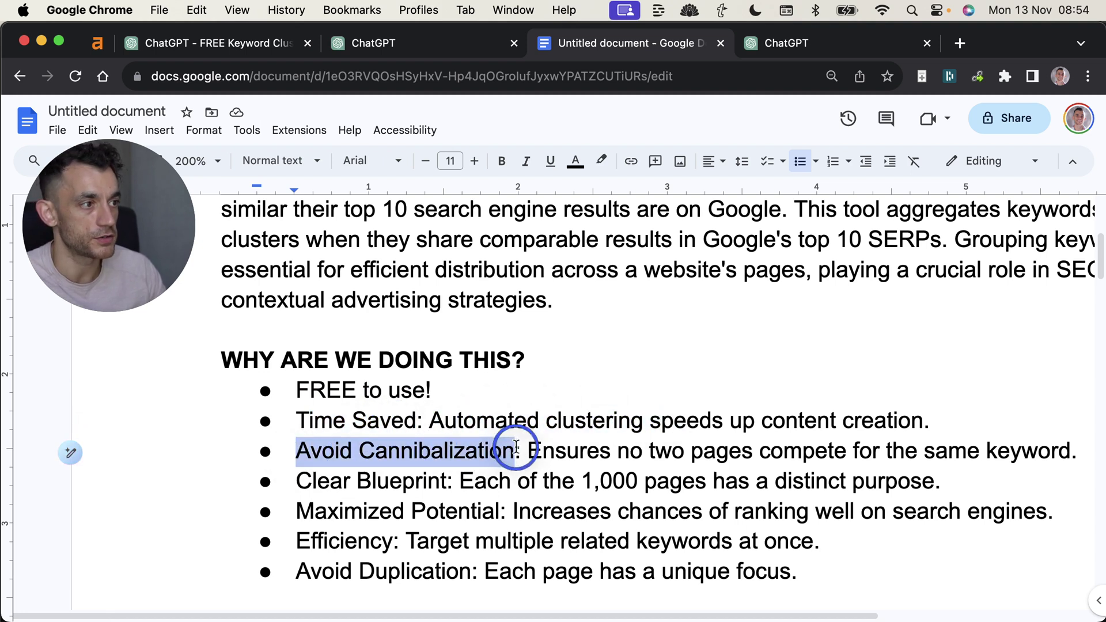
pyautogui.click(657, 451)
pyautogui.moveTo(846, 451); pyautogui.dragTo(648, 452)
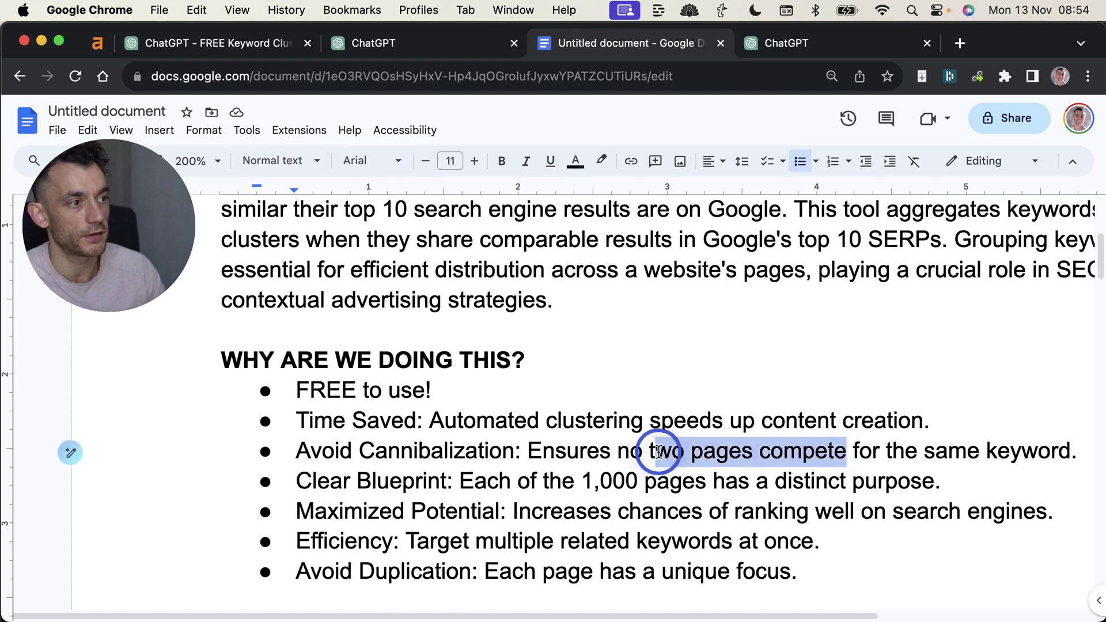
pyautogui.click(437, 490)
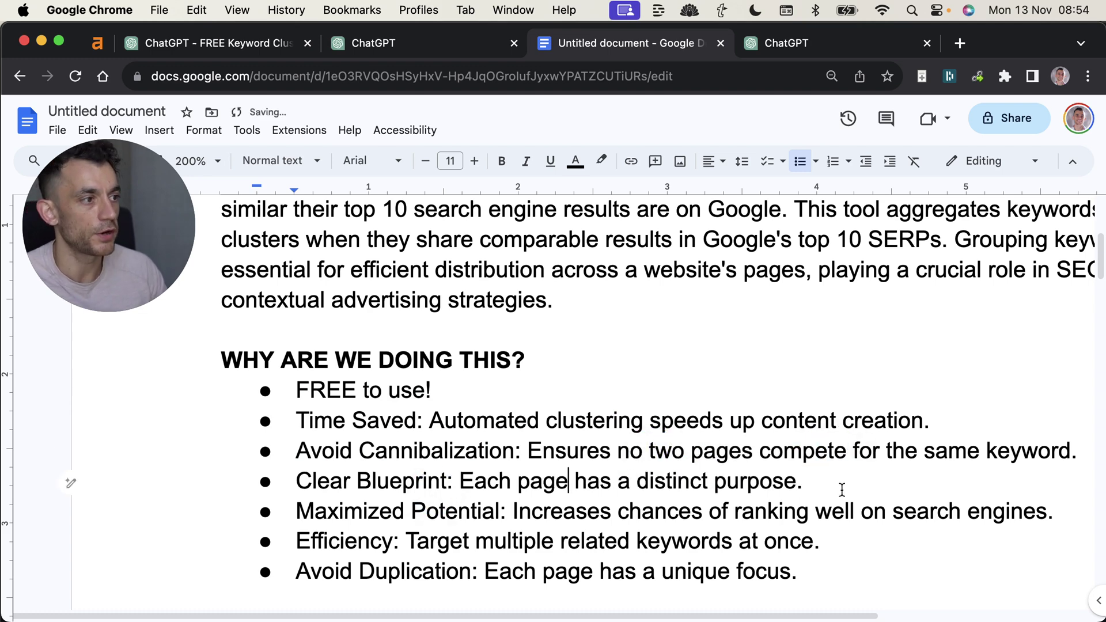
# Select the Clear Blueprint bullet and compare it with 'how do birds mate' in the Preview.
pyautogui.moveTo(806, 484); pyautogui.dragTo(248, 496)
pyautogui.press('super+alt+Left')
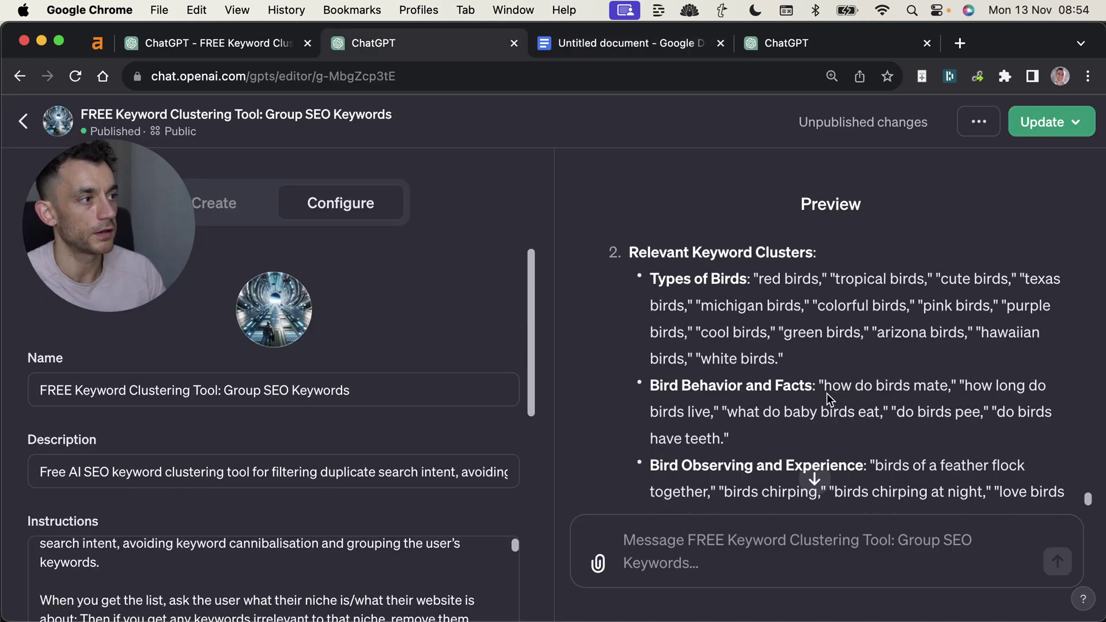
pyautogui.moveTo(827, 392); pyautogui.dragTo(720, 411)
pyautogui.click(971, 385)
pyautogui.press('super+alt+Right')
# Highlight the Efficiency and Avoid Duplication bullets in the Doc.
pyautogui.tripleClick(552, 515)
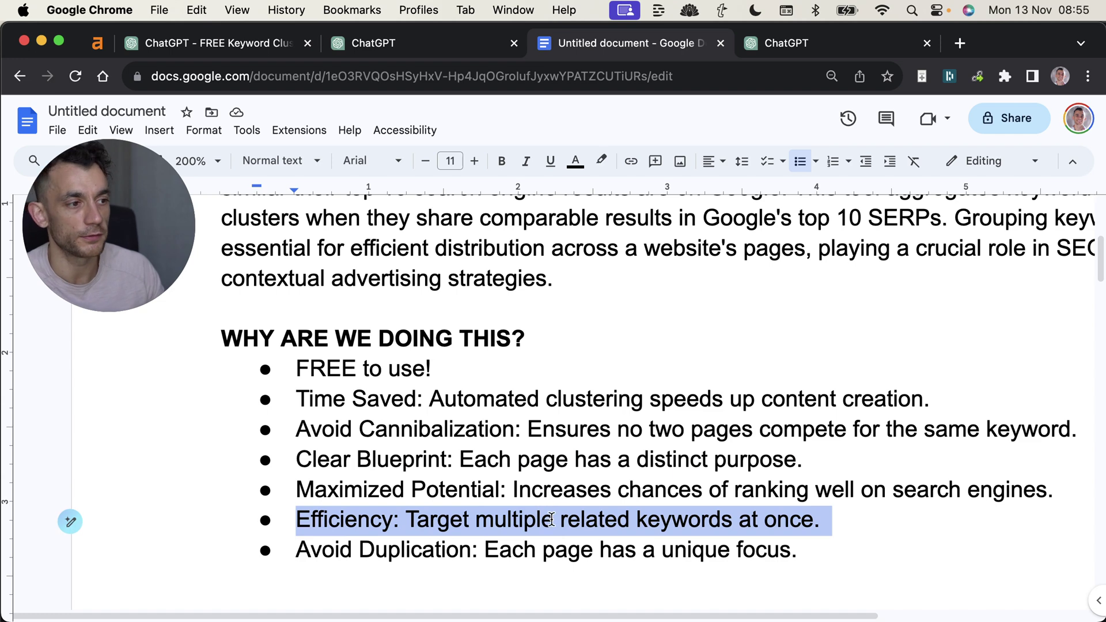
pyautogui.click(591, 552)
pyautogui.press('shift+super+Left')
pyautogui.scroll(-1, 593, 505)
pyautogui.moveTo(594, 505); pyautogui.dragTo(805, 511)
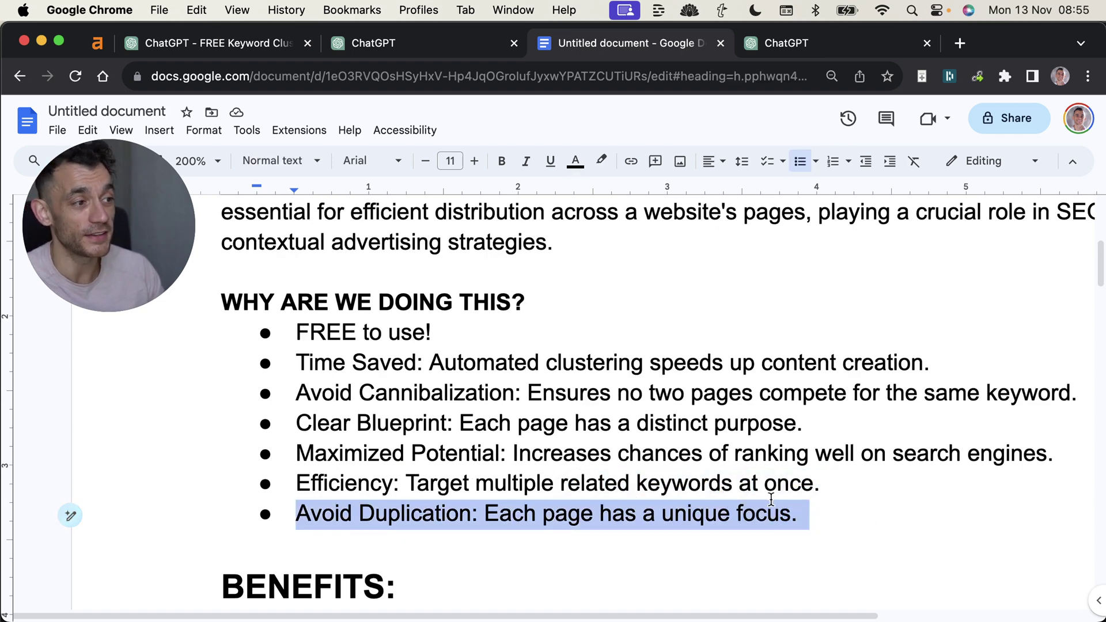
pyautogui.click(438, 49)
pyautogui.click(846, 448)
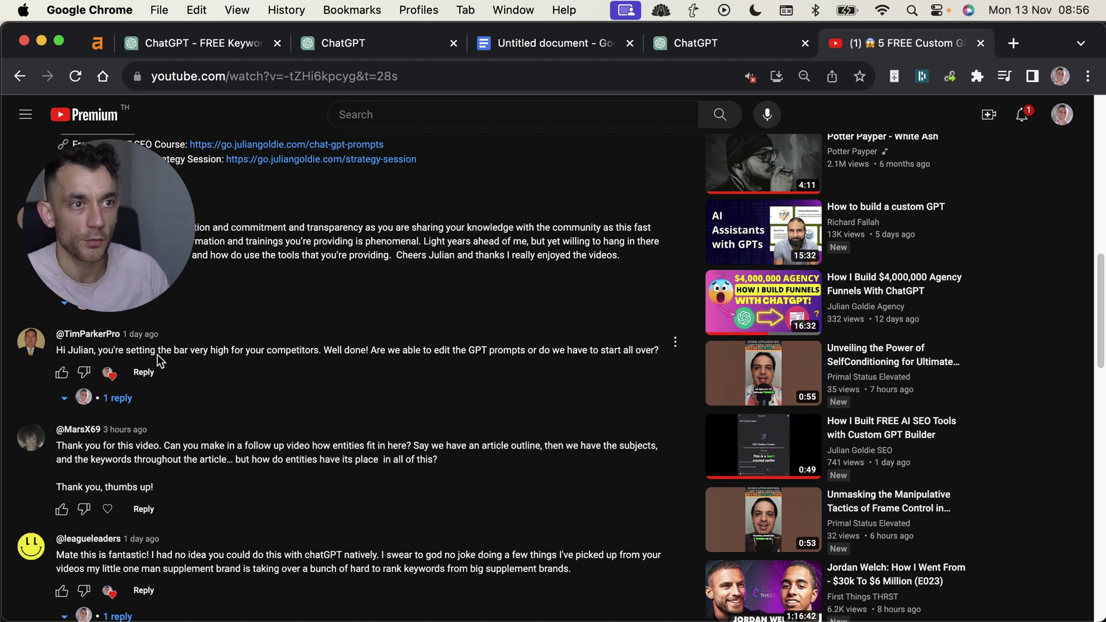
# Highlight the comment 'Are we able to edit the GPT prompts...' and switch to the ChatGPT tab.
pyautogui.moveTo(157, 355); pyautogui.dragTo(97, 350)
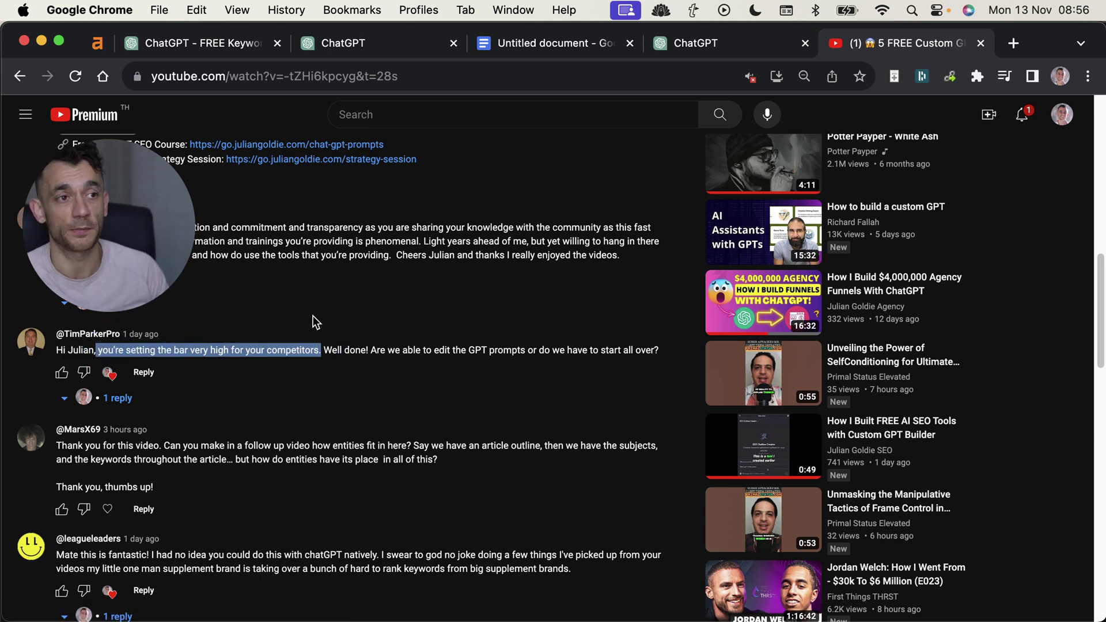
pyautogui.click(358, 359)
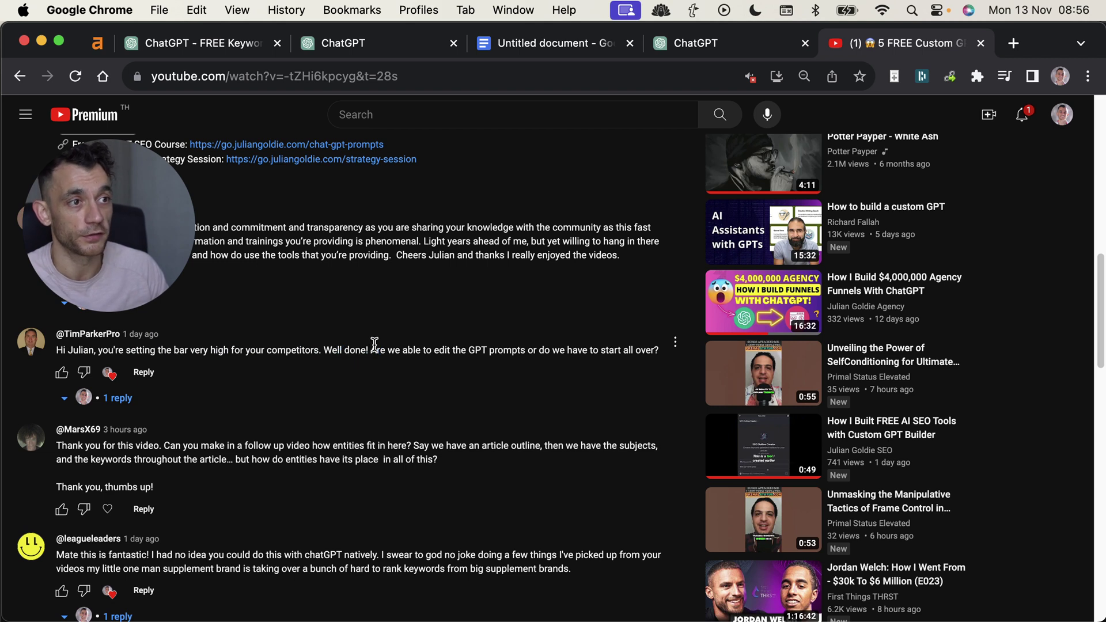
pyautogui.moveTo(375, 343); pyautogui.dragTo(649, 343)
pyautogui.click(655, 340)
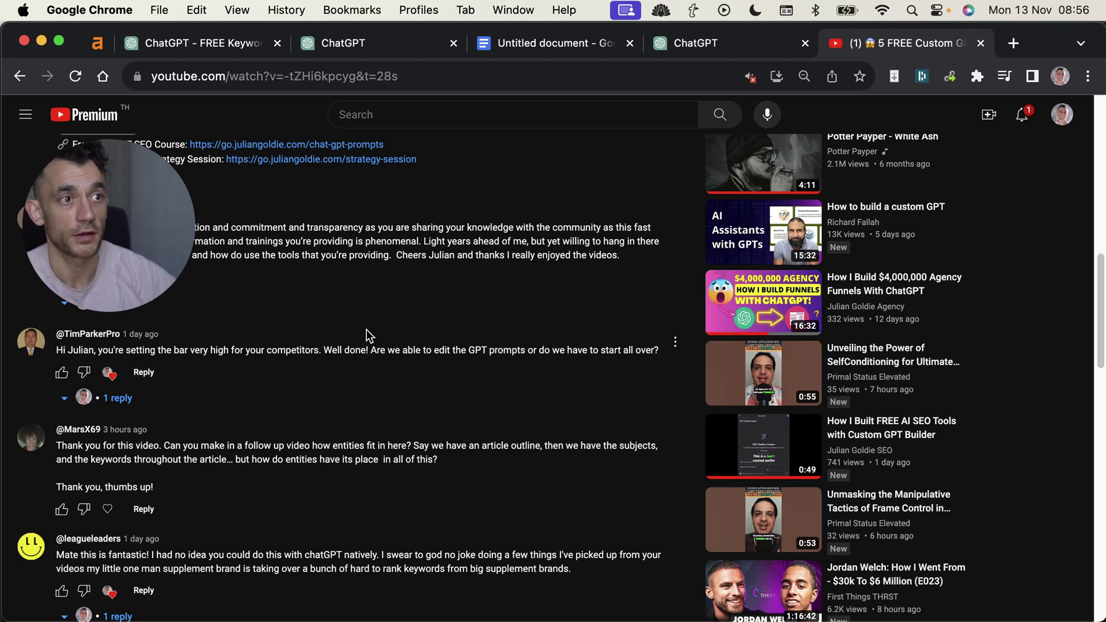
pyautogui.moveTo(372, 350); pyautogui.dragTo(660, 351)
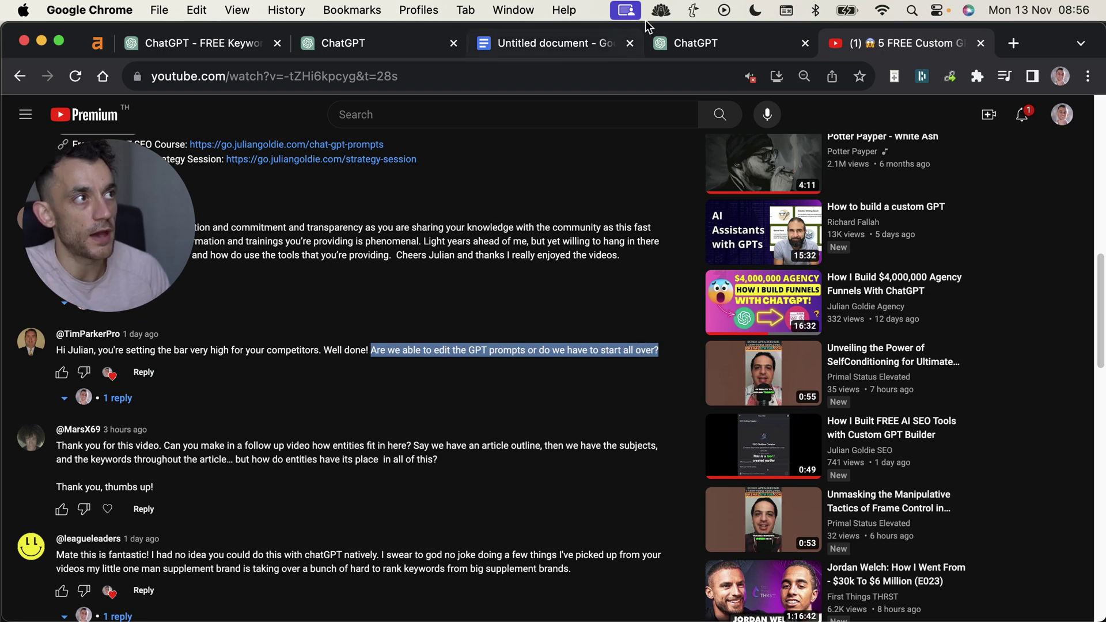
pyautogui.click(690, 32)
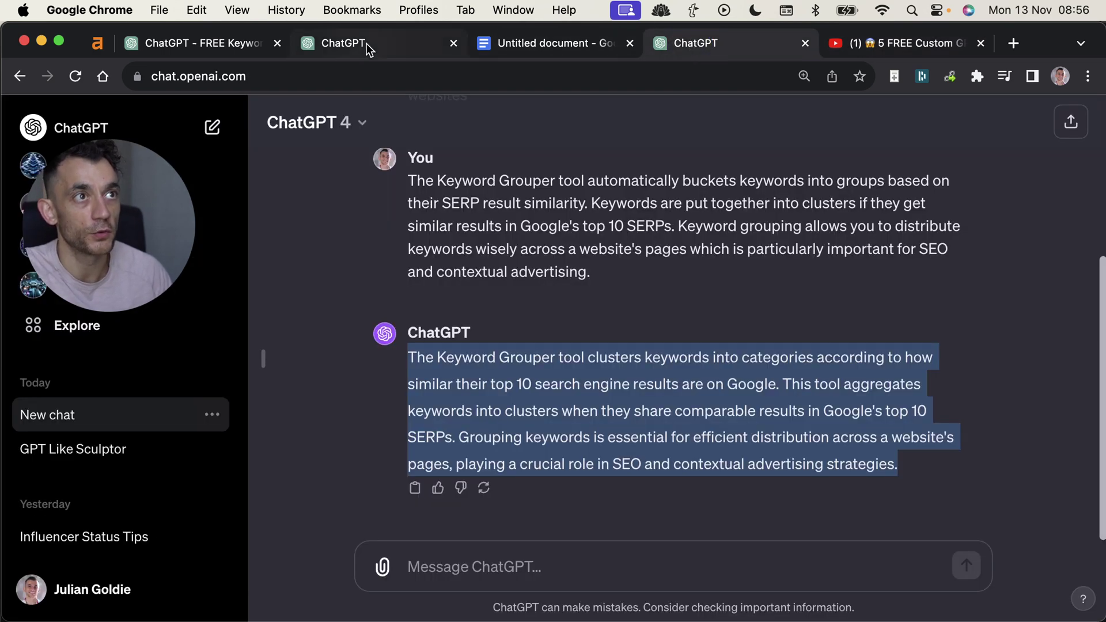
# Confirm publishing the keyword clustering GPT's changes from the second ChatGPT tab.
pyautogui.click(345, 43)
pyautogui.click(957, 415)
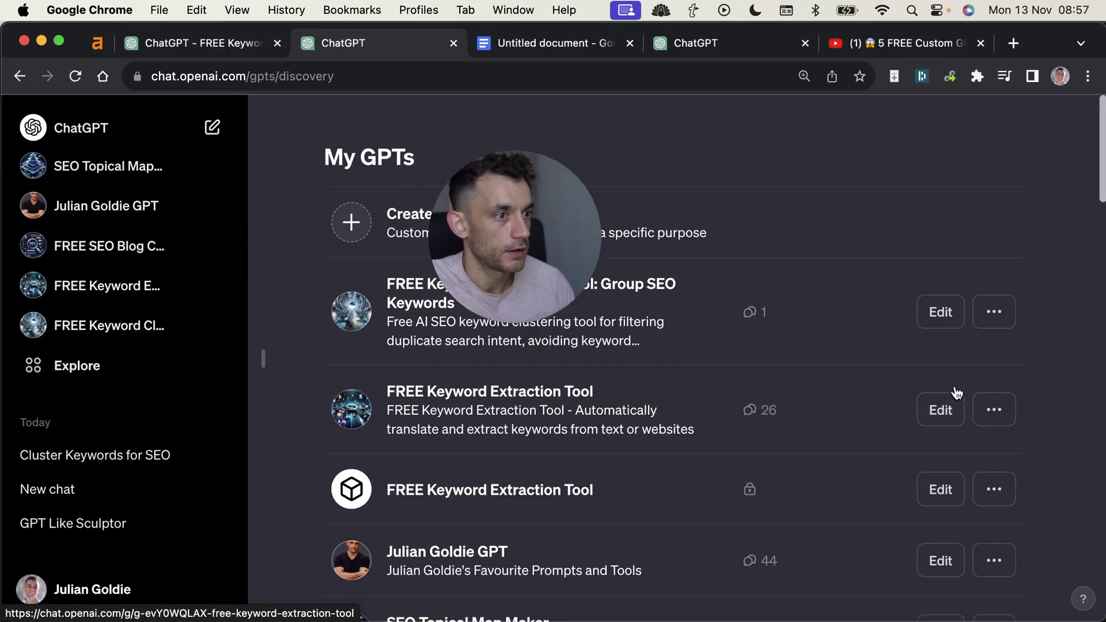
pyautogui.scroll(-3, 902, 392)
pyautogui.scroll(3, 902, 392)
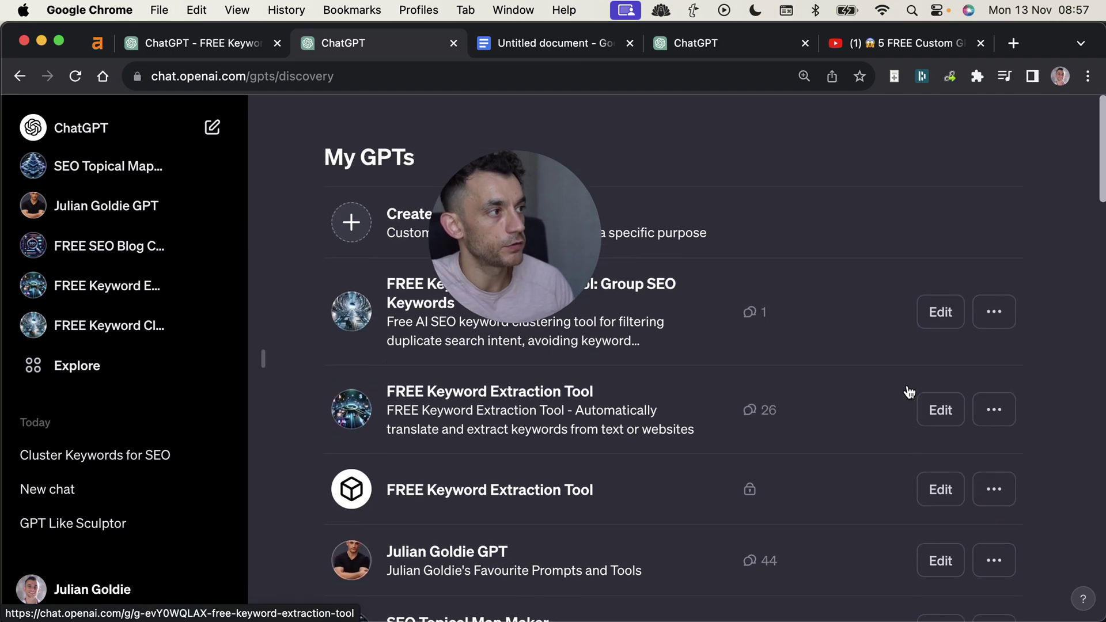
# Reopen the clustering GPT's Configure settings and scroll through its instructions on similar top 10 results.
pyautogui.click(940, 323)
pyautogui.click(340, 203)
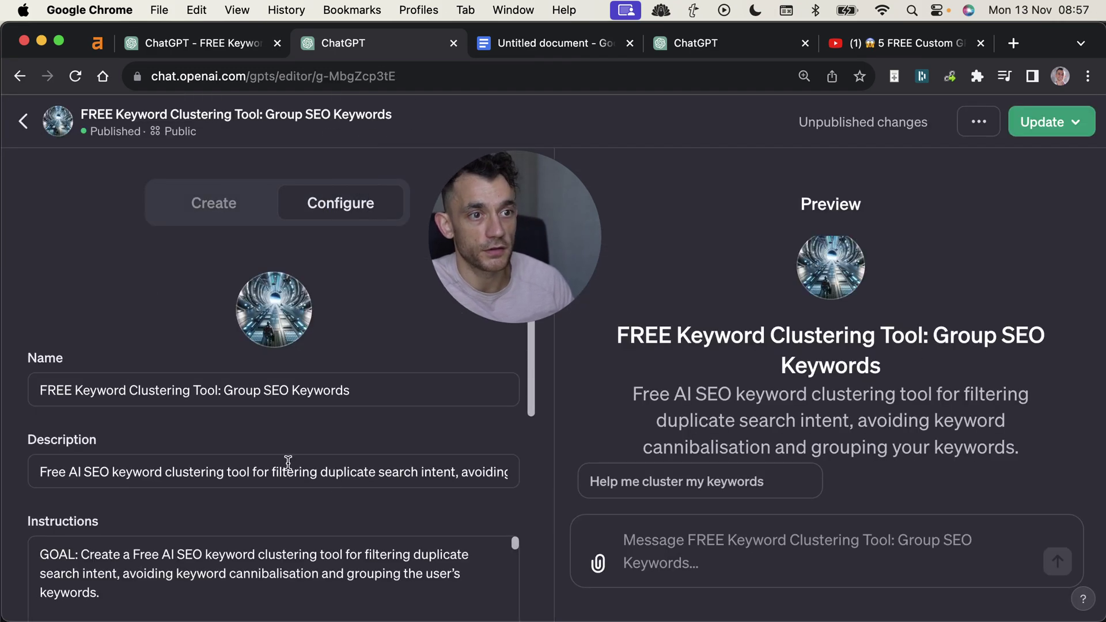
pyautogui.scroll(-5, 277, 462)
pyautogui.scroll(5, 224, 415)
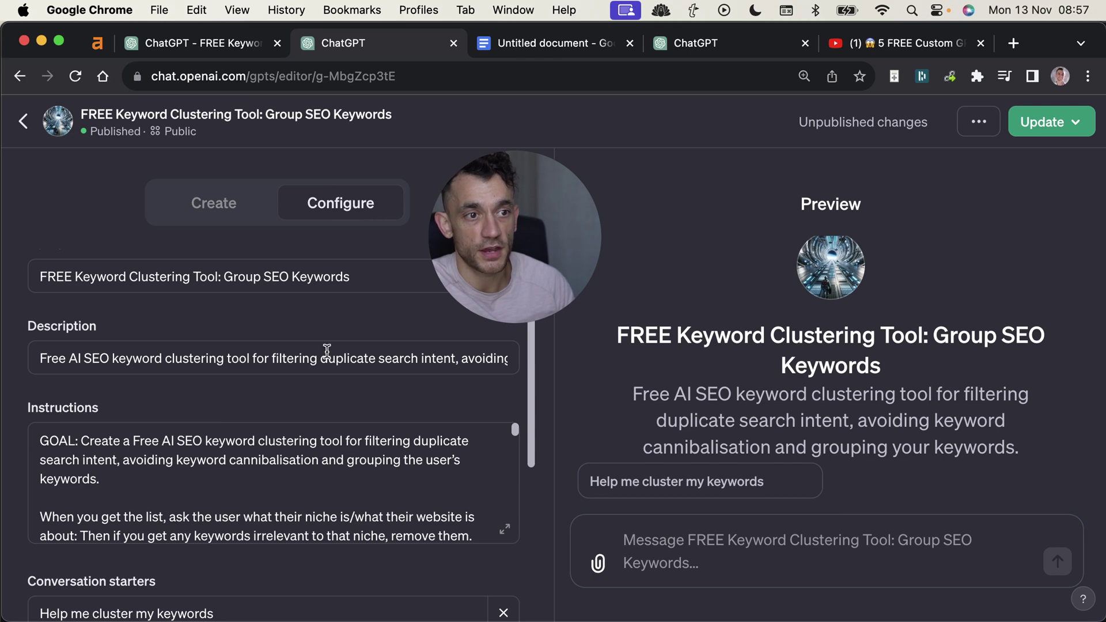
pyautogui.scroll(-3, 256, 513)
pyautogui.scroll(10, 251, 491)
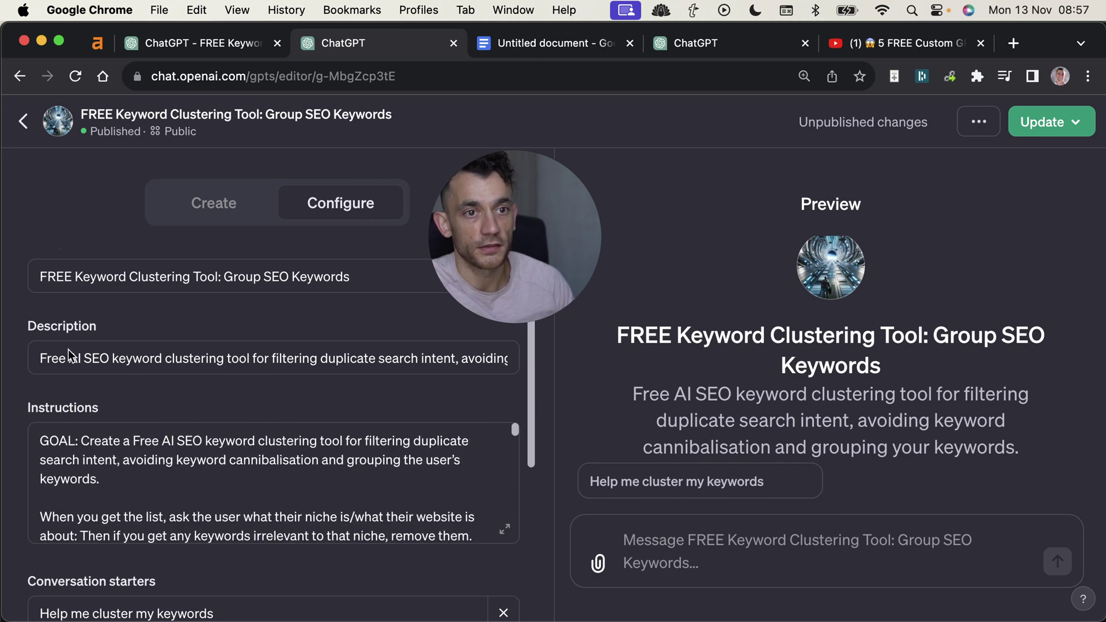
pyautogui.scroll(-1, 62, 441)
pyautogui.scroll(-3, 61, 441)
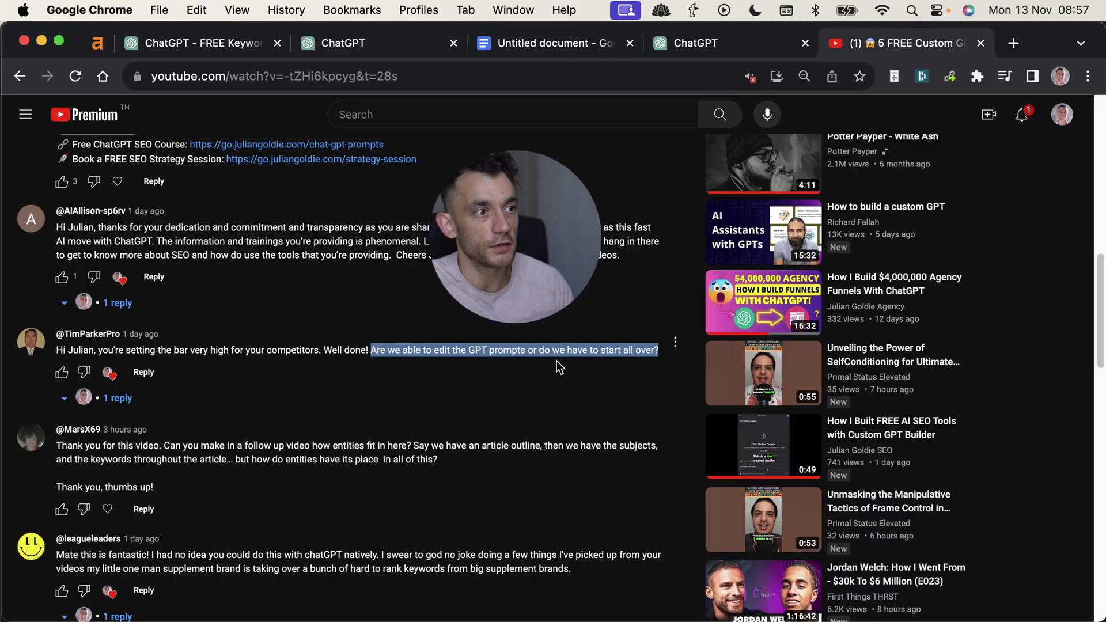
# Reset YouTube's page zoom and highlight the comment asking whether custom GPTs could communicate like a team.
pyautogui.moveTo(523, 250); pyautogui.dragTo(142, 217)
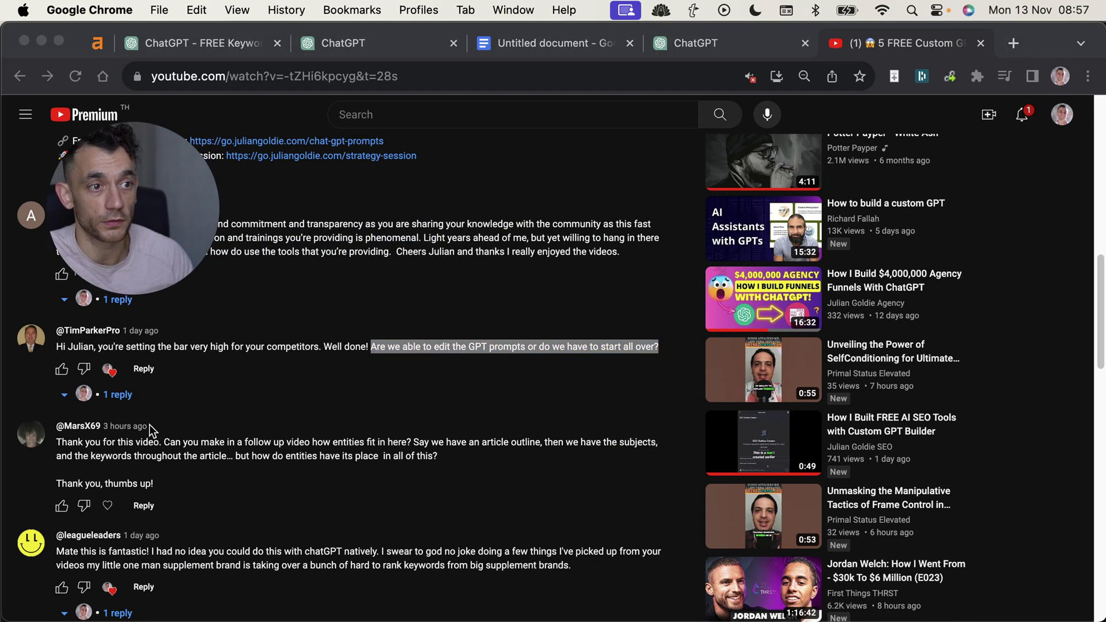
pyautogui.click(150, 424)
pyautogui.press('super+0')
pyautogui.scroll(-8, 181, 387)
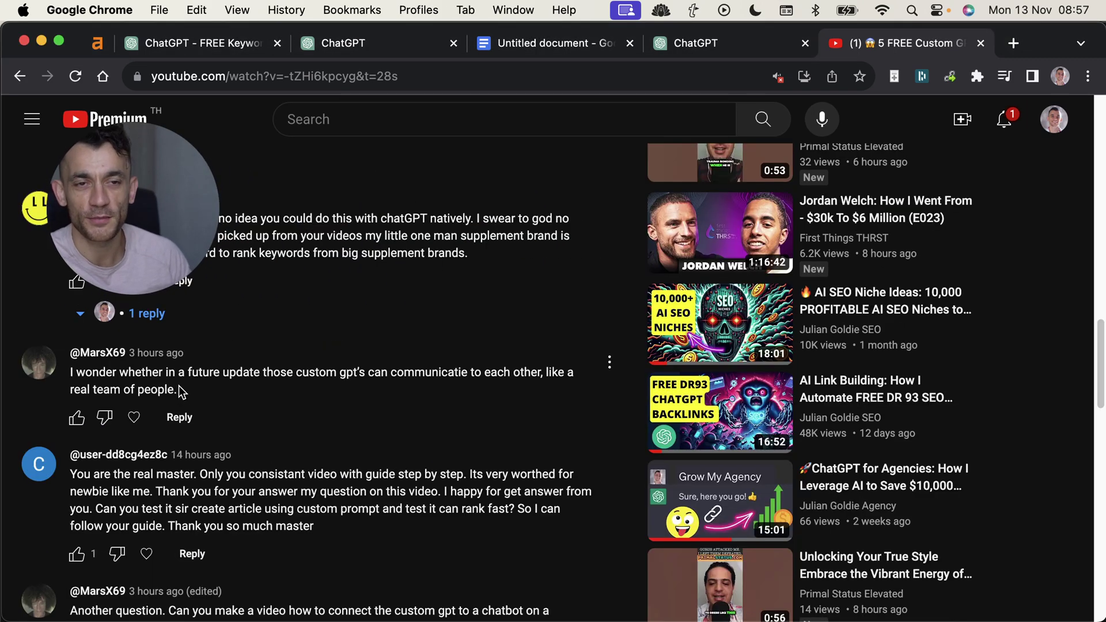
pyautogui.moveTo(73, 368); pyautogui.dragTo(297, 391)
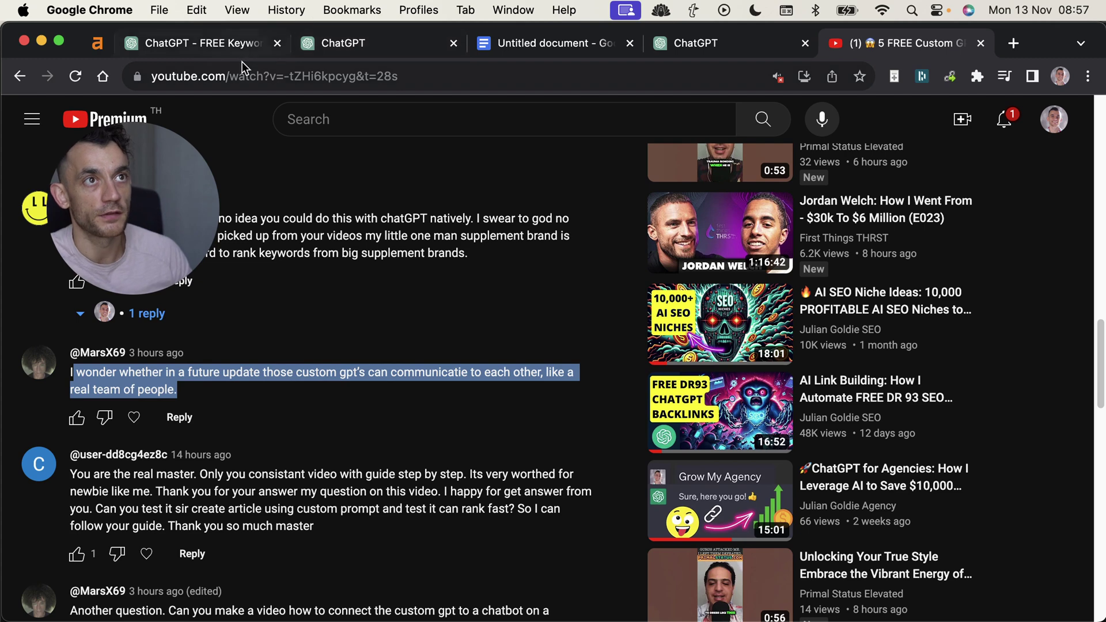
# Scroll through the bird keyword clusters in the clustering chat's response.
pyautogui.click(248, 43)
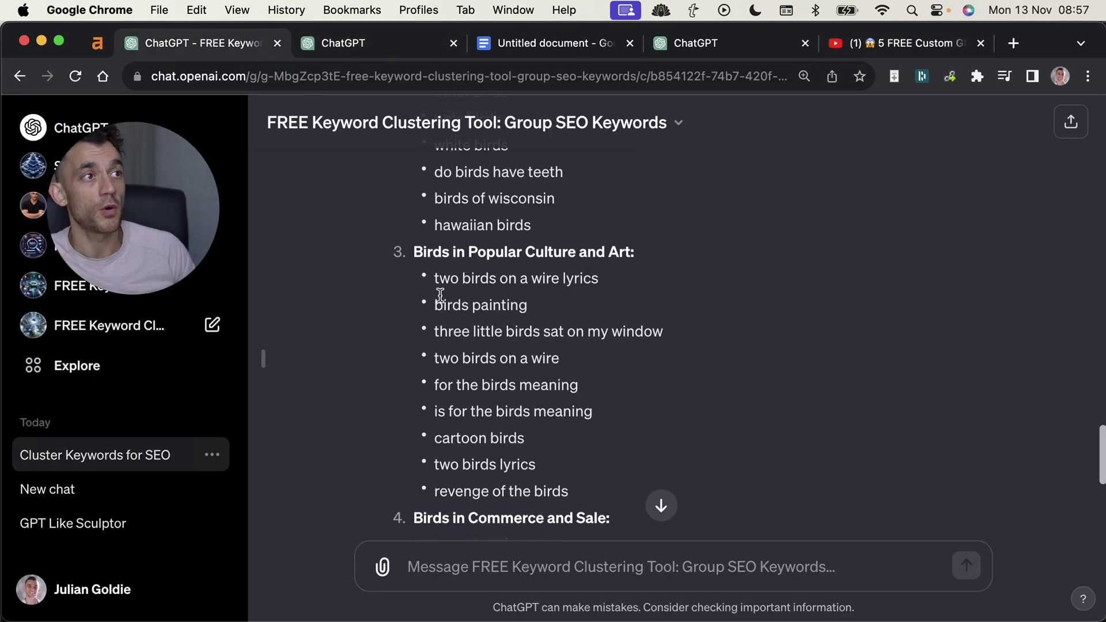
pyautogui.scroll(5, 488, 254)
pyautogui.scroll(6, 486, 251)
pyautogui.scroll(-20, 481, 518)
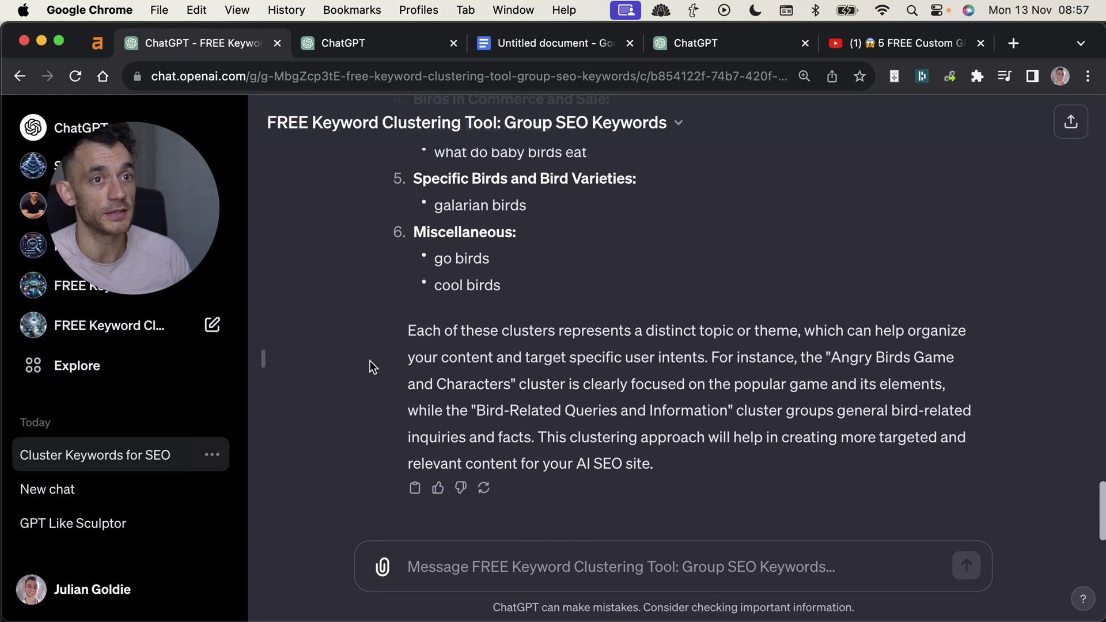
pyautogui.scroll(15, 370, 361)
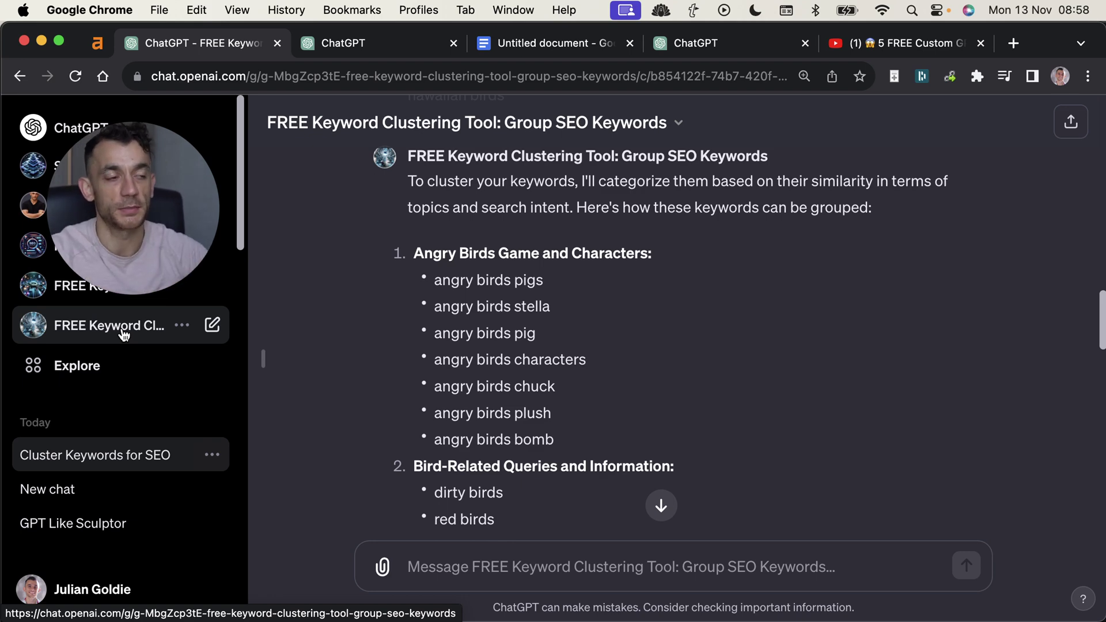
# Move past the GPT editor and plain chat tabs to the YouTube keyword clustering video.
pyautogui.click(348, 44)
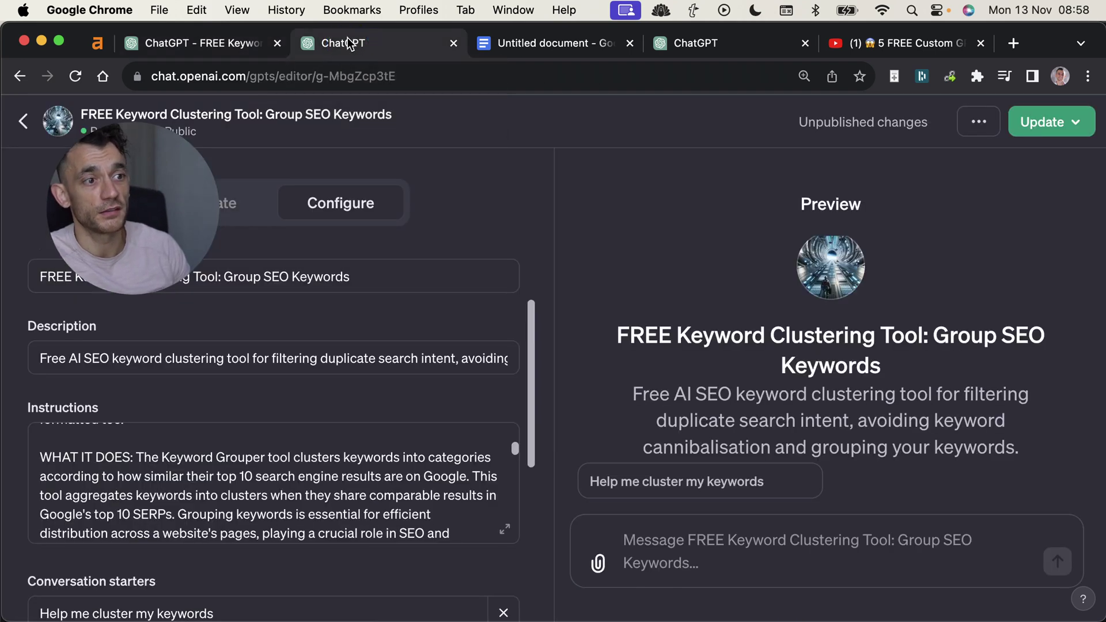
pyautogui.click(696, 43)
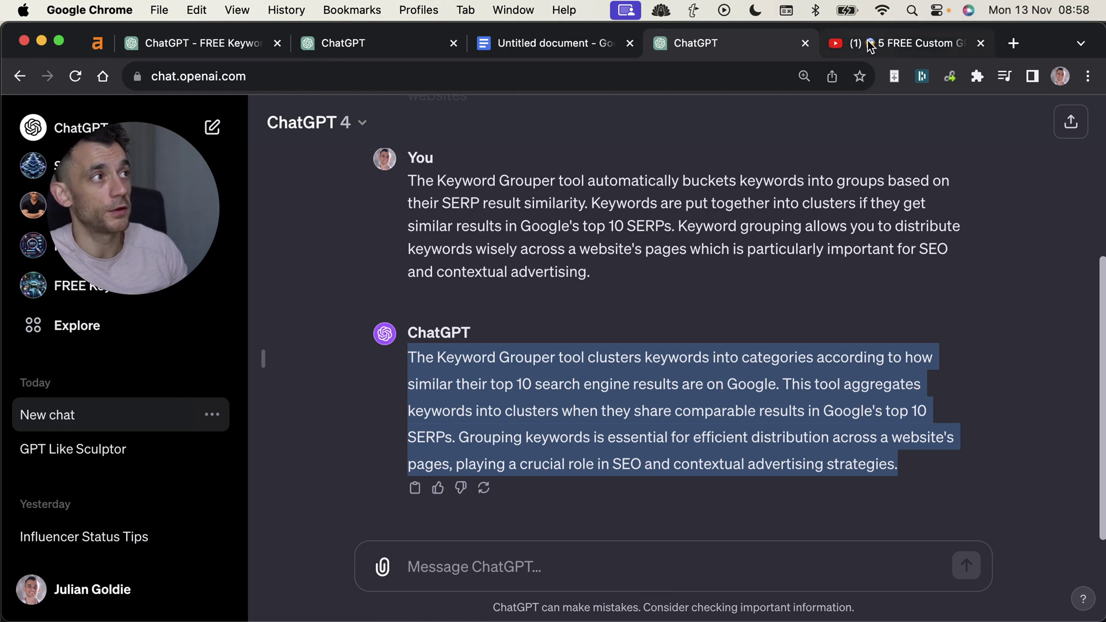
pyautogui.click(871, 47)
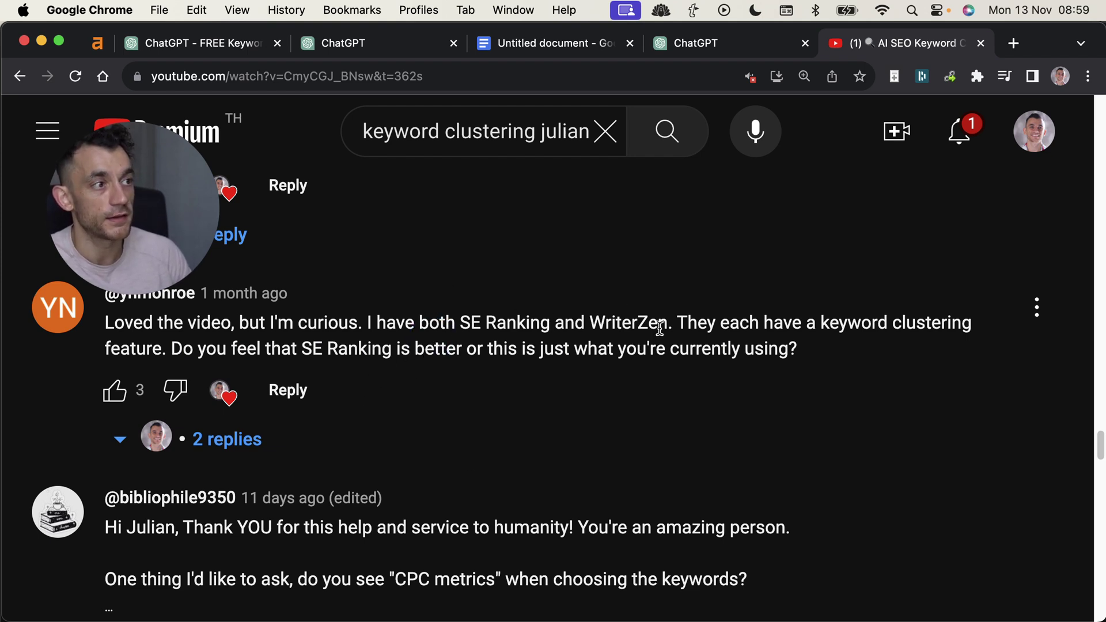
# Highlight SE Ranking and WriterZen in the viewer's question about which clustering is better.
pyautogui.moveTo(664, 324); pyautogui.dragTo(464, 324)
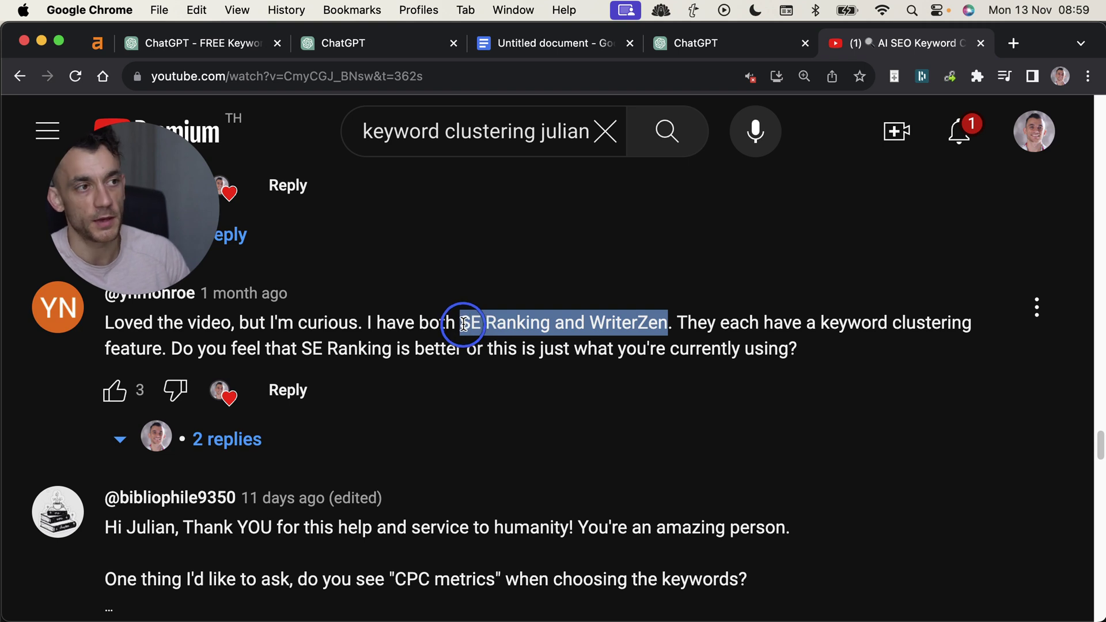
pyautogui.click(464, 324)
pyautogui.moveTo(671, 323); pyautogui.dragTo(587, 323)
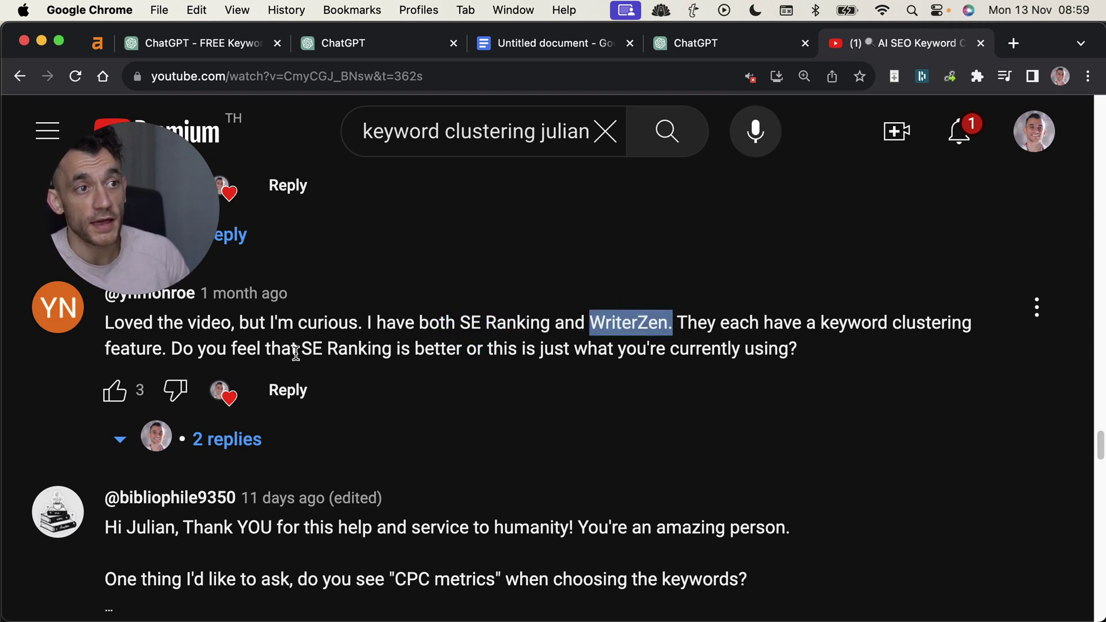
pyautogui.moveTo(301, 349); pyautogui.dragTo(392, 349)
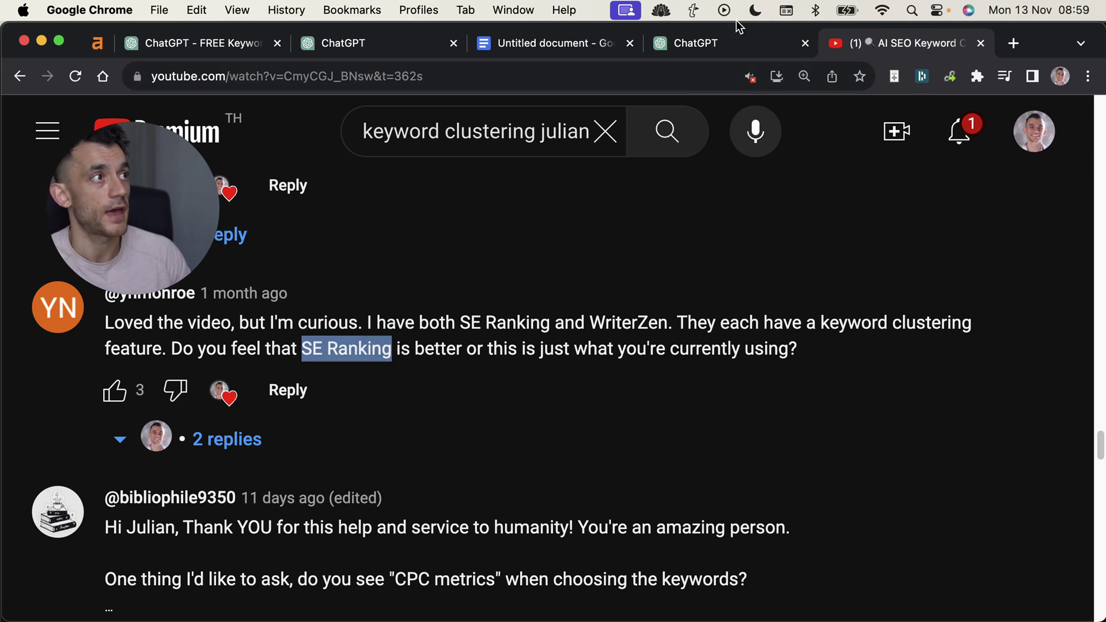
# Check the rewritten description in the chat and the GPT editor's preview title and description.
pyautogui.click(731, 37)
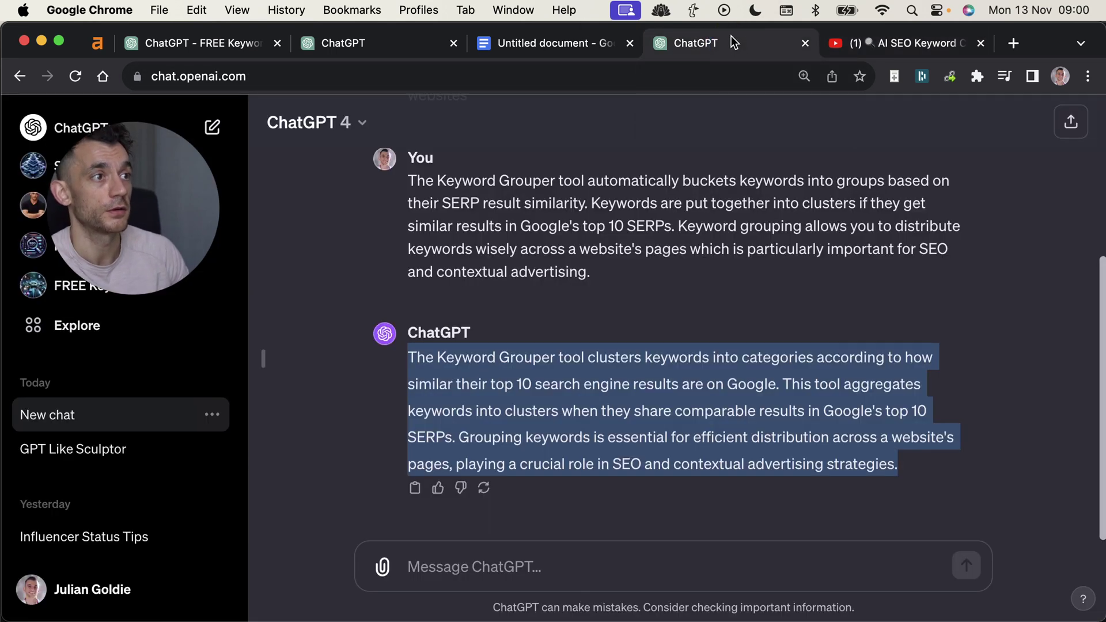
pyautogui.press('super+3')
pyautogui.moveTo(612, 326); pyautogui.dragTo(914, 311)
pyautogui.click(913, 311)
# Place the GPT editor beside the YouTube video and scroll down its comments.
pyautogui.moveTo(378, 43); pyautogui.dragTo(676, 66)
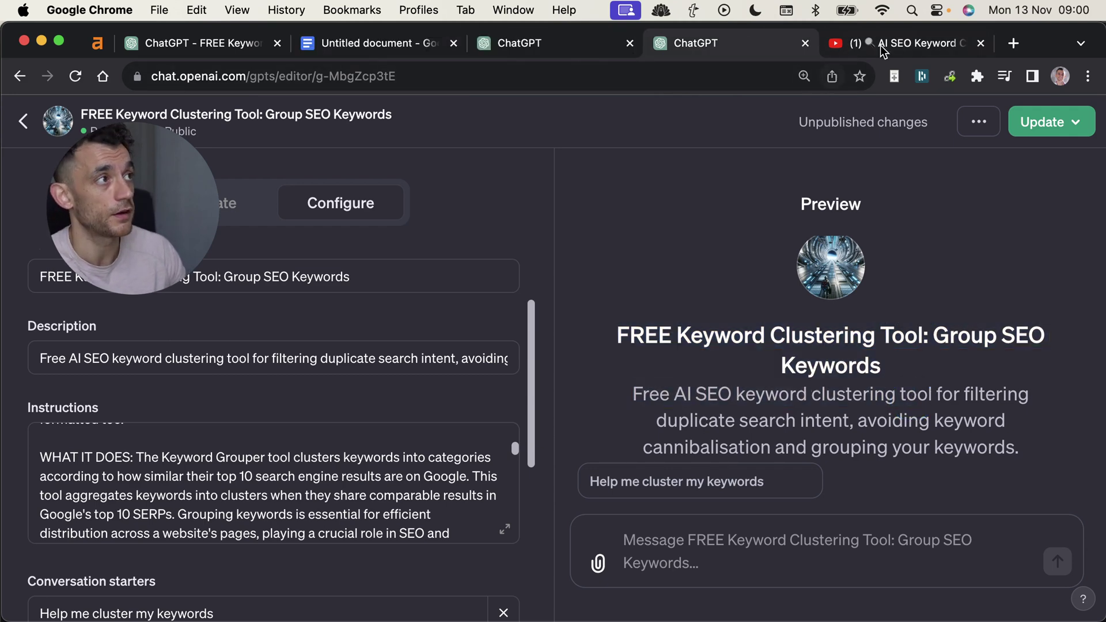
pyautogui.click(883, 45)
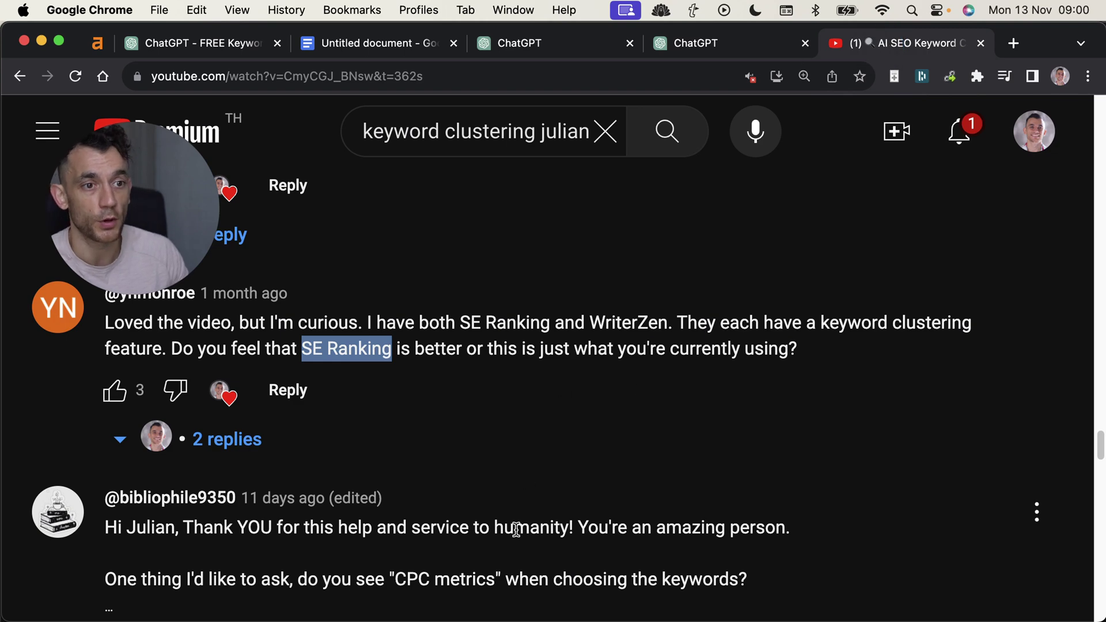
pyautogui.scroll(-1, 516, 529)
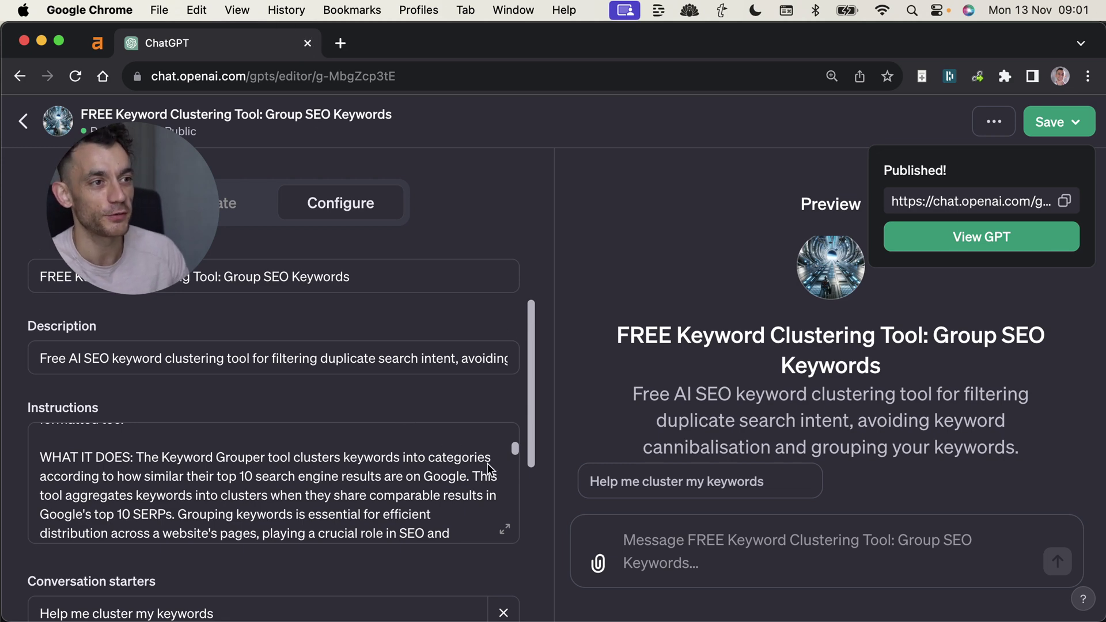
# Close the Published! confirmation and look over the Configure panel.
pyautogui.press('Escape')
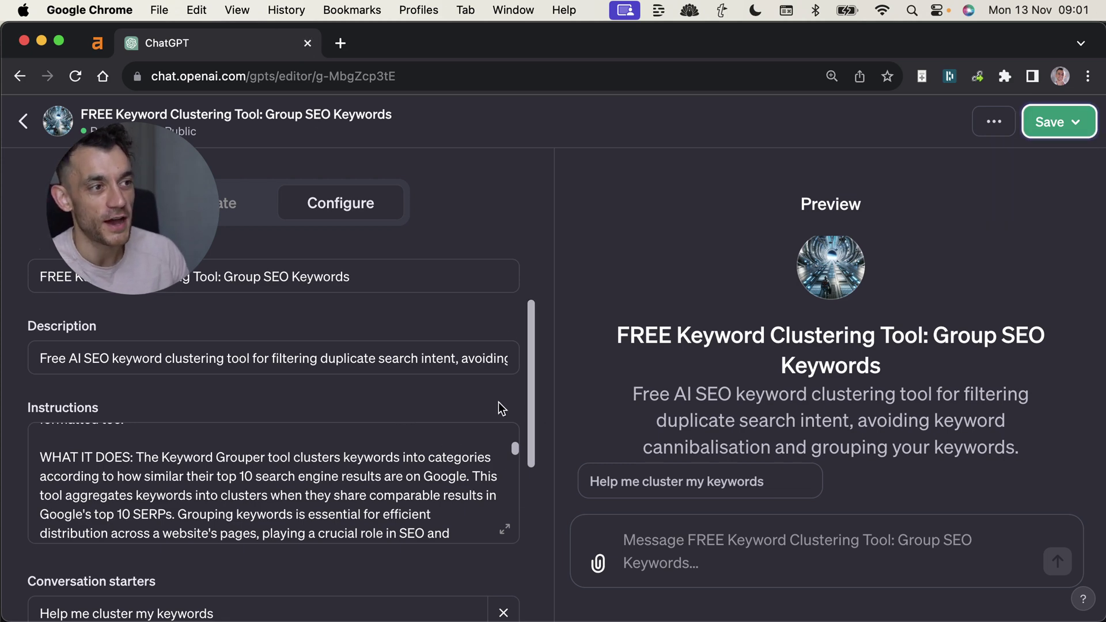
pyautogui.scroll(-5, 461, 415)
pyautogui.scroll(5, 420, 412)
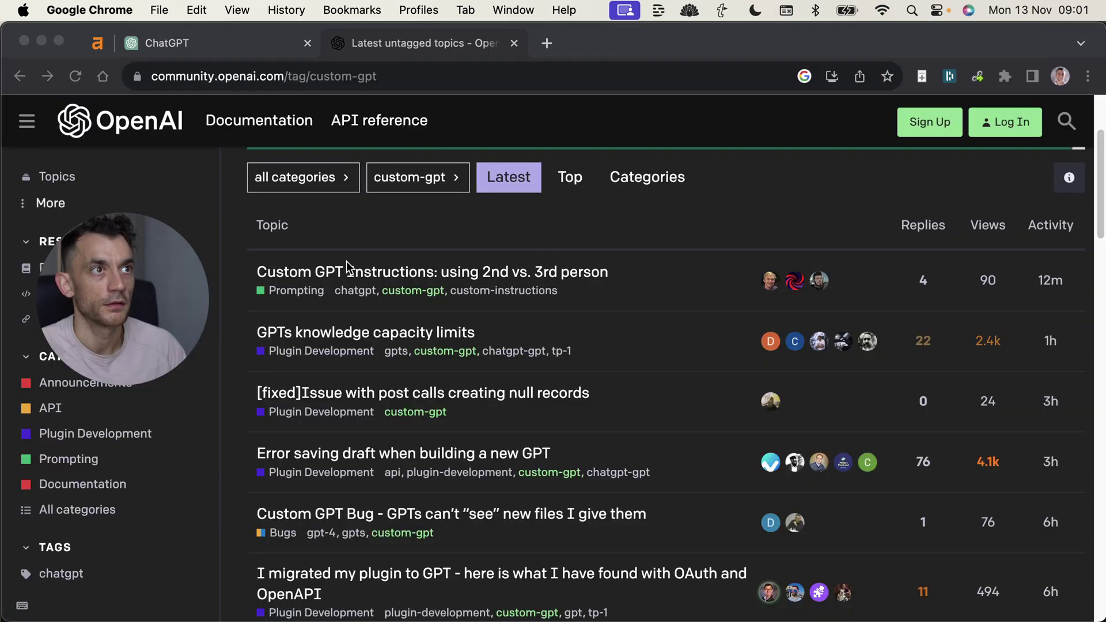
pyautogui.click(393, 36)
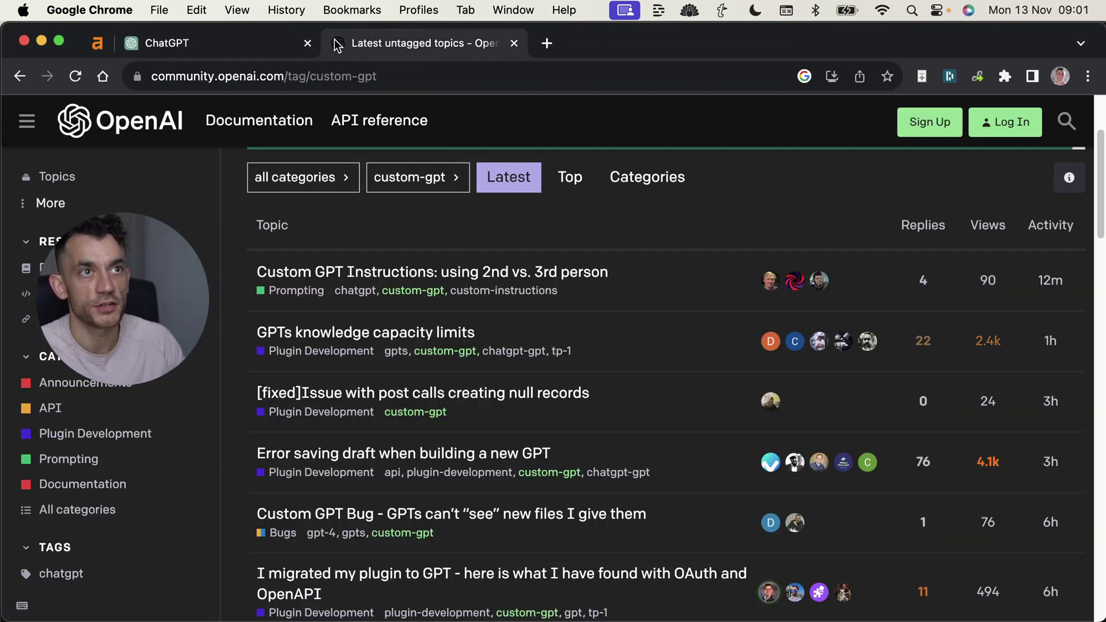
pyautogui.click(393, 68)
pyautogui.doubleClick(407, 76)
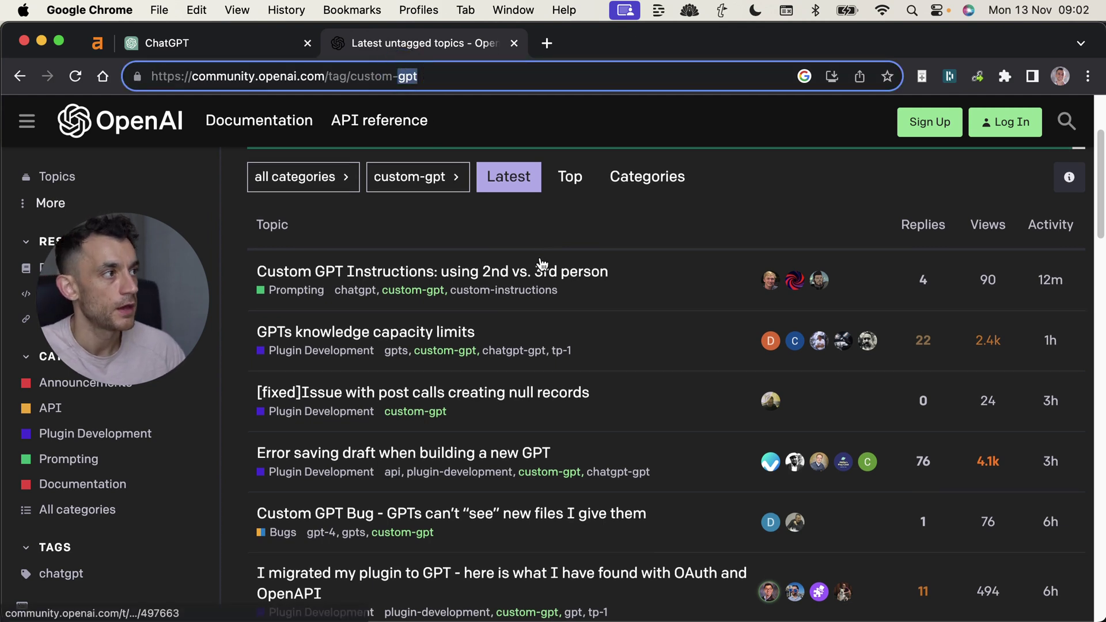
pyautogui.scroll(-1, 542, 265)
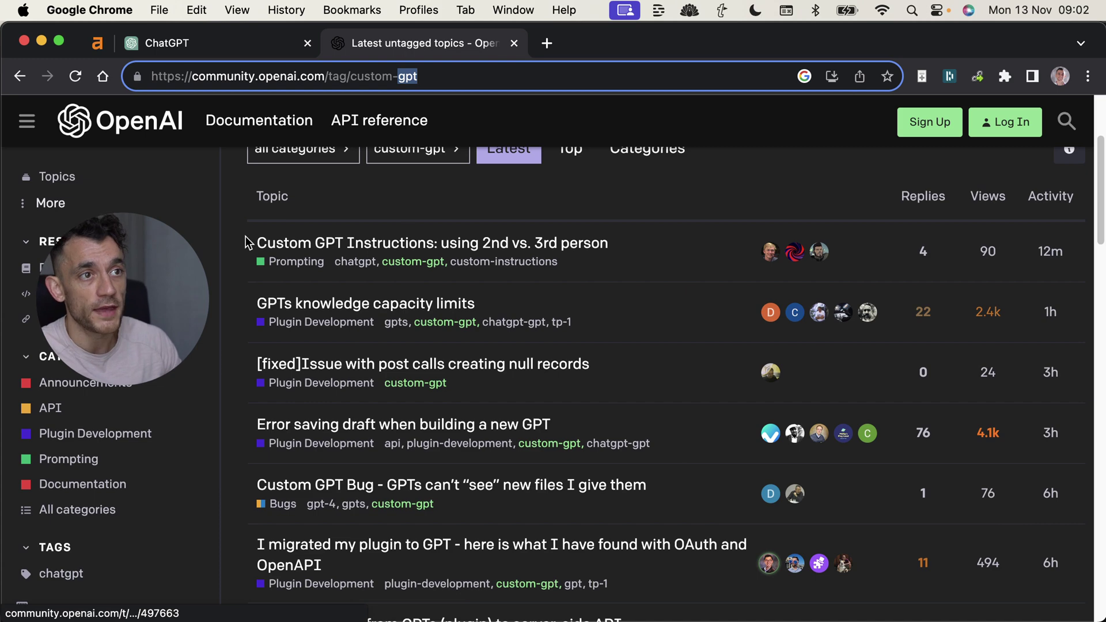
pyautogui.moveTo(247, 242); pyautogui.dragTo(579, 270)
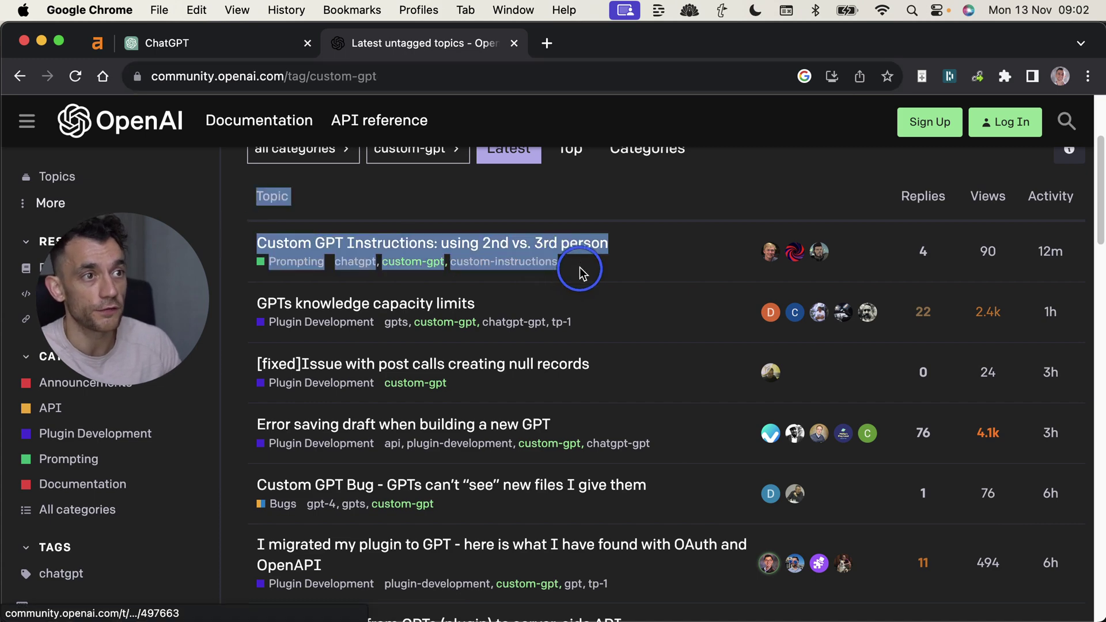
pyautogui.keyDown('super'); pyautogui.click(306, 296); pyautogui.keyUp('super')
pyautogui.scroll(-2, 322, 294)
pyautogui.scroll(1, 347, 205)
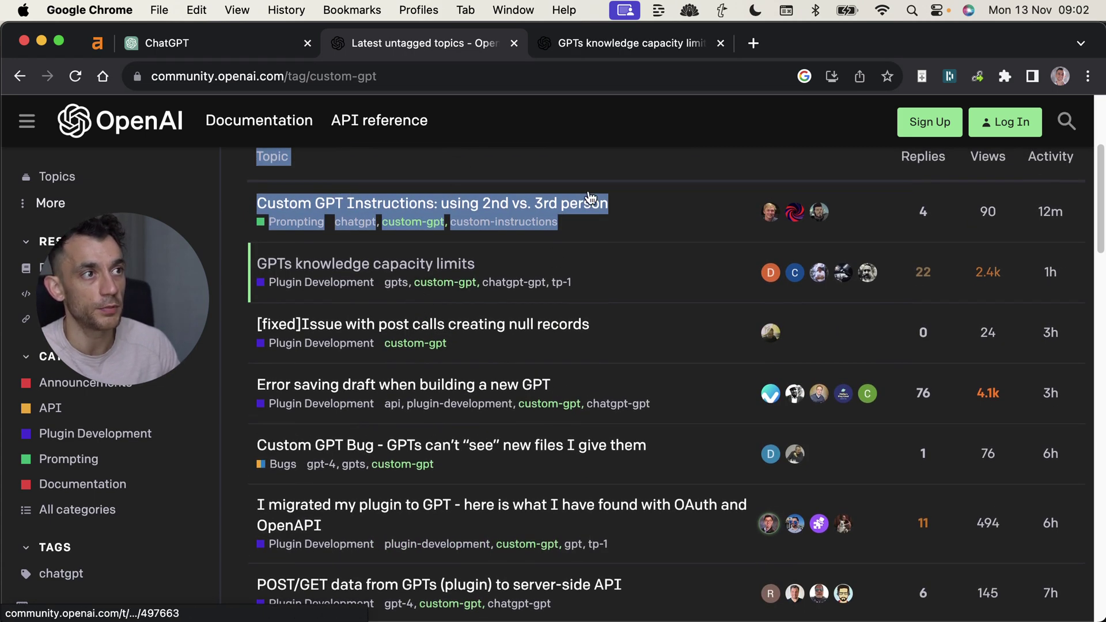
pyautogui.hotkey('ctrl', 'Tab')
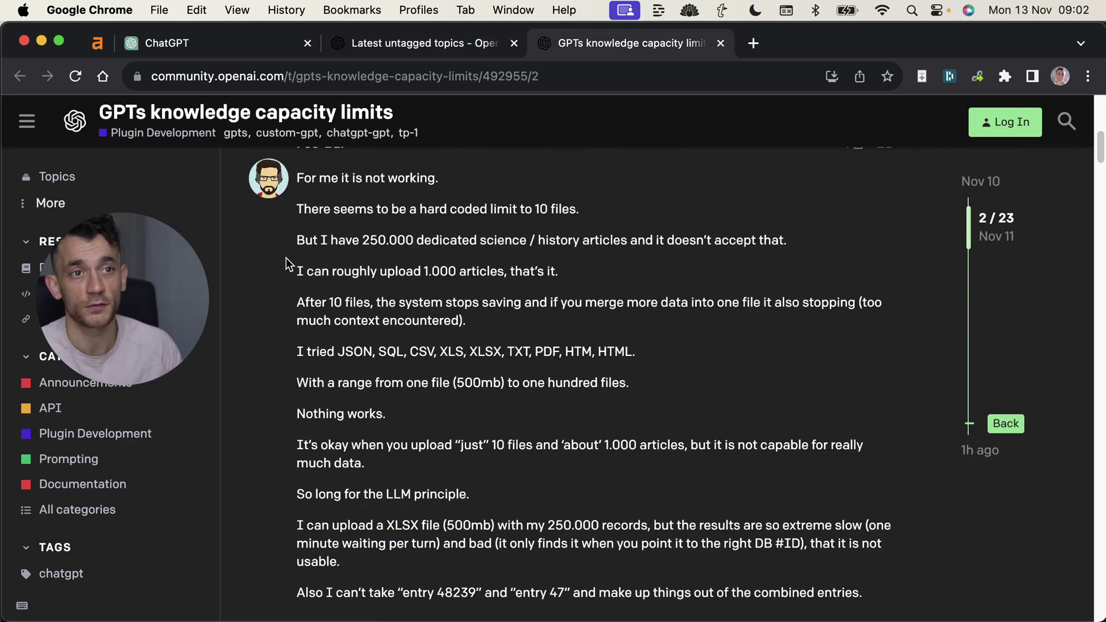
pyautogui.moveTo(288, 270); pyautogui.dragTo(568, 278)
pyautogui.click(399, 252)
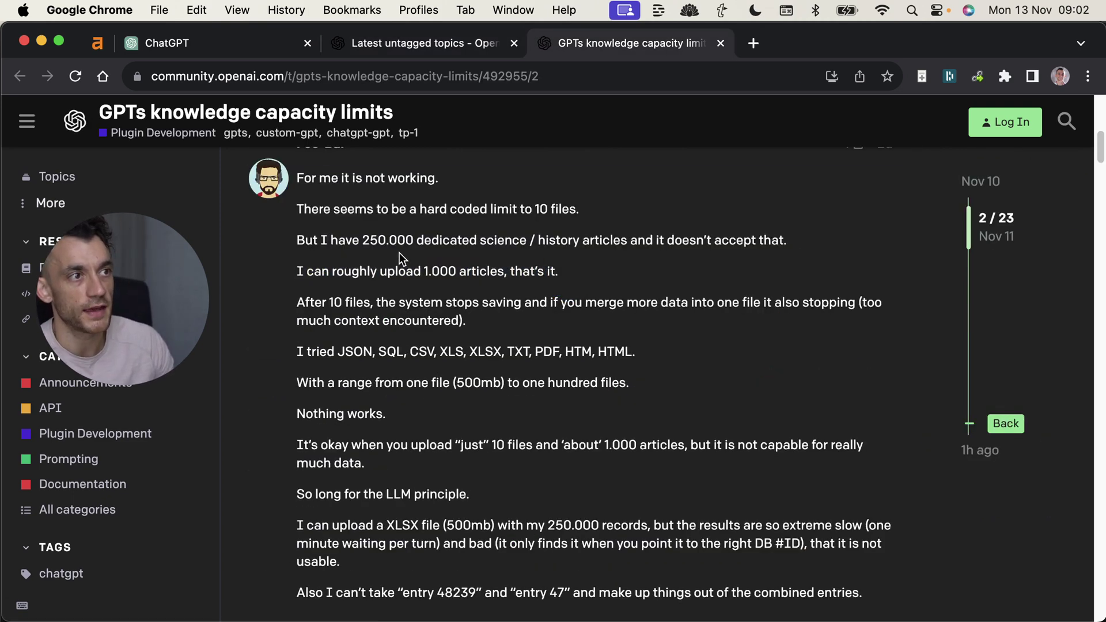
pyautogui.scroll(1, 346, 277)
pyautogui.moveTo(296, 300); pyautogui.dragTo(575, 306)
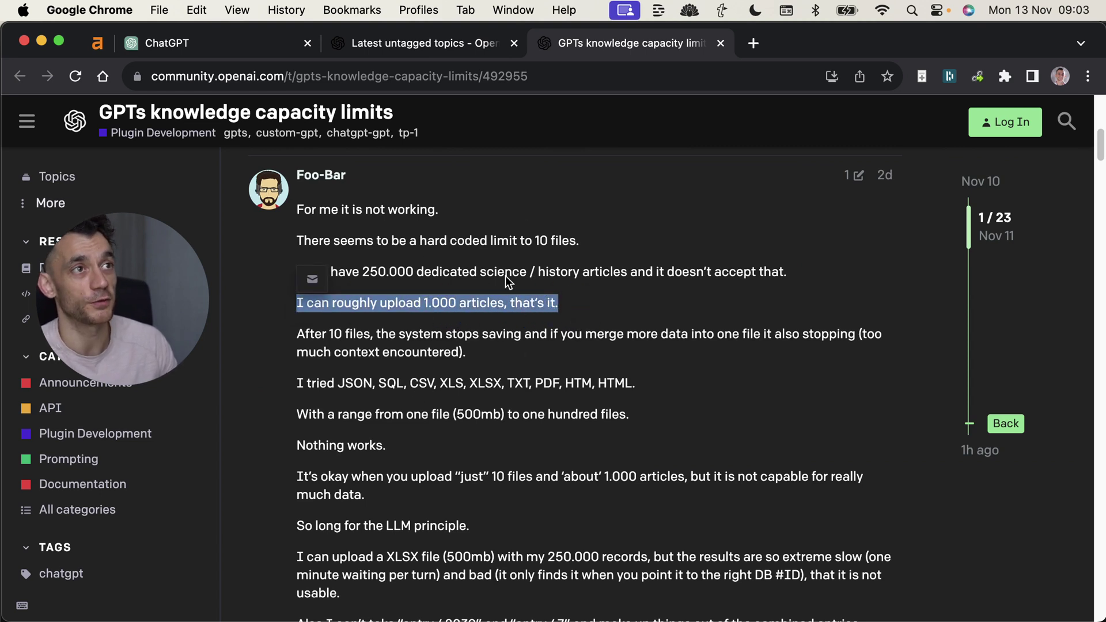
pyautogui.scroll(-5, 607, 366)
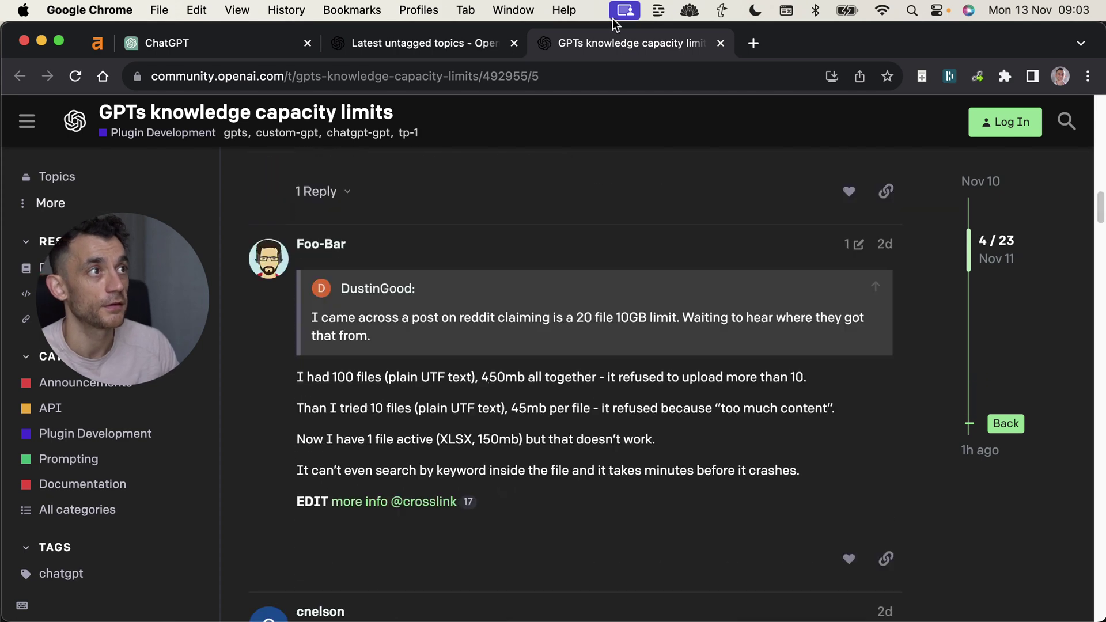
pyautogui.press('super+w')
pyautogui.scroll(-2, 568, 224)
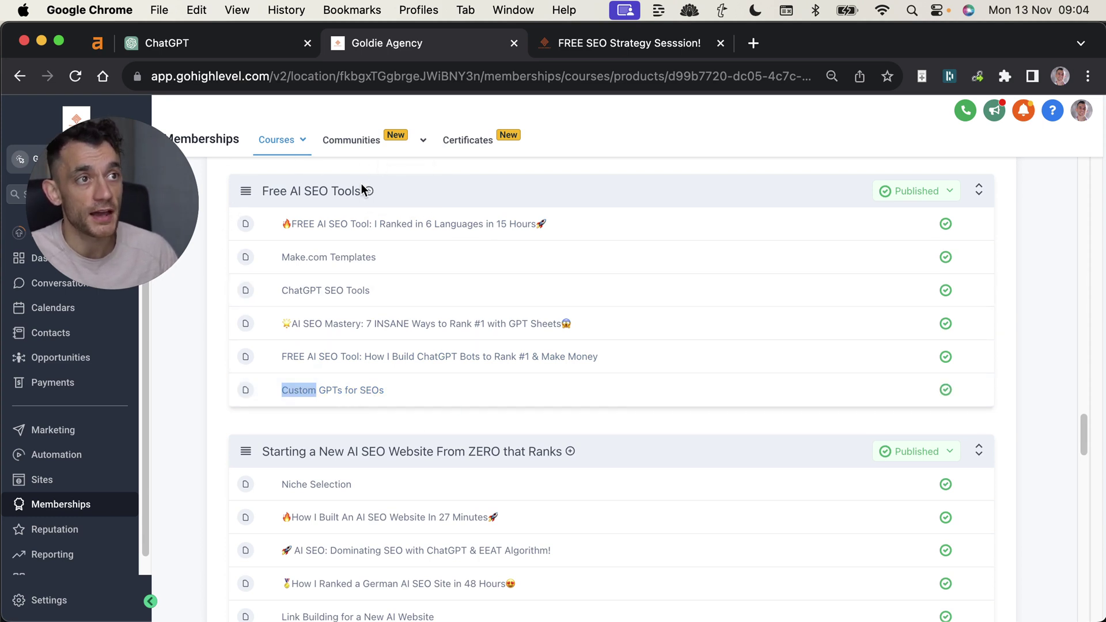
# Open the Custom GPTs for SEOs lesson editor and scroll down its content.
pyautogui.click(342, 392)
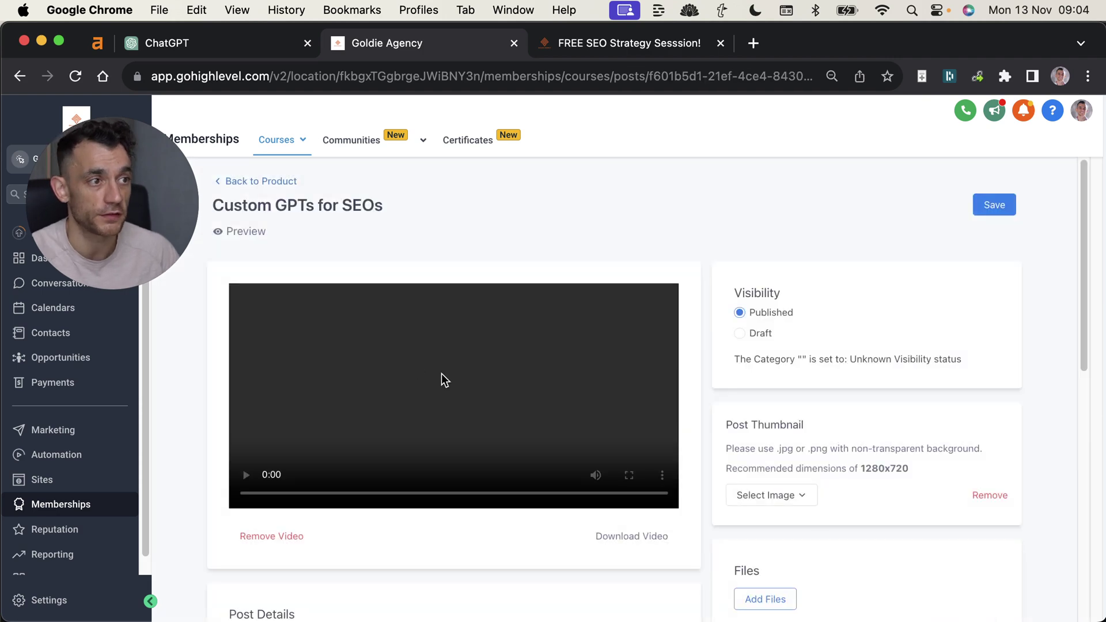
pyautogui.scroll(-10, 442, 373)
# Switch to the FREE SEO Strategy Session page and scroll down to its benefit cards.
pyautogui.hotkey('ctrl', 'Tab')
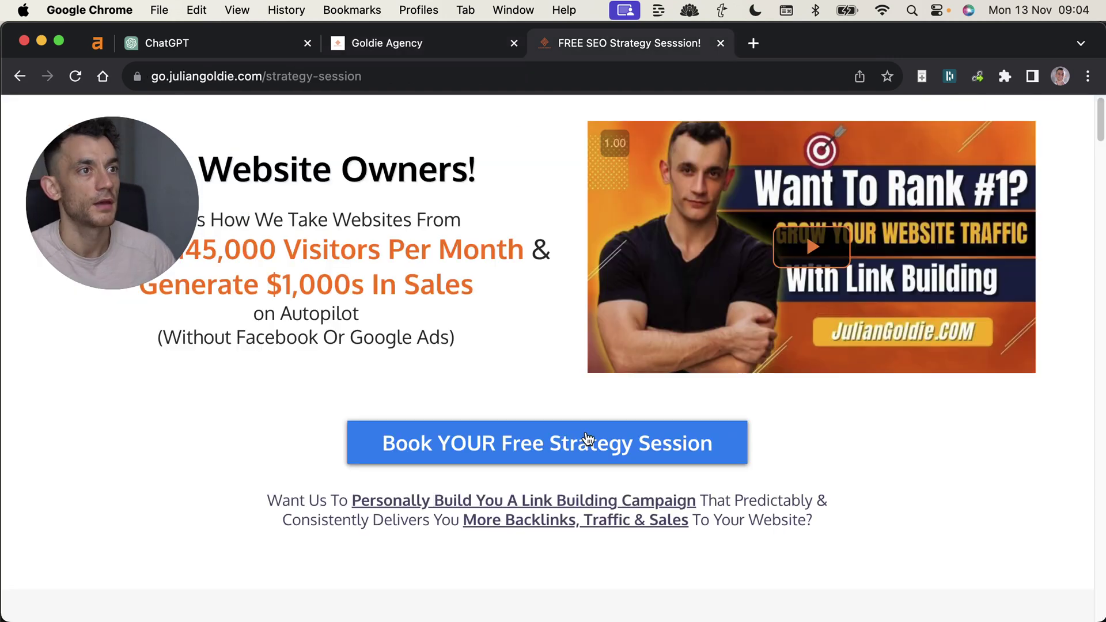
pyautogui.moveTo(101, 197); pyautogui.dragTo(101, 448)
pyautogui.click(237, 448)
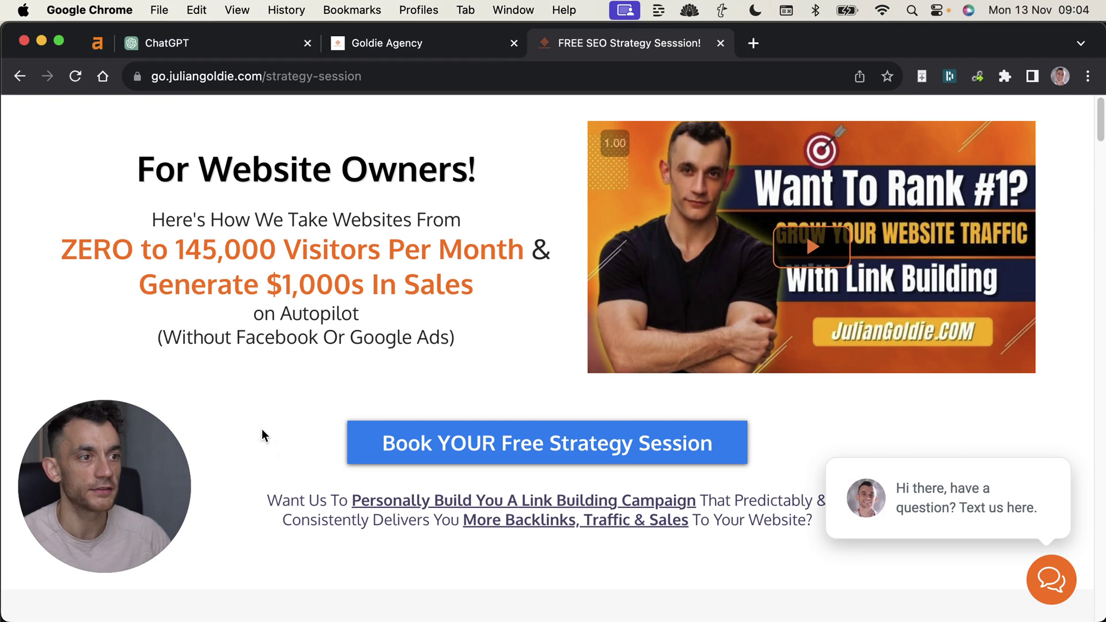
pyautogui.scroll(-5, 415, 463)
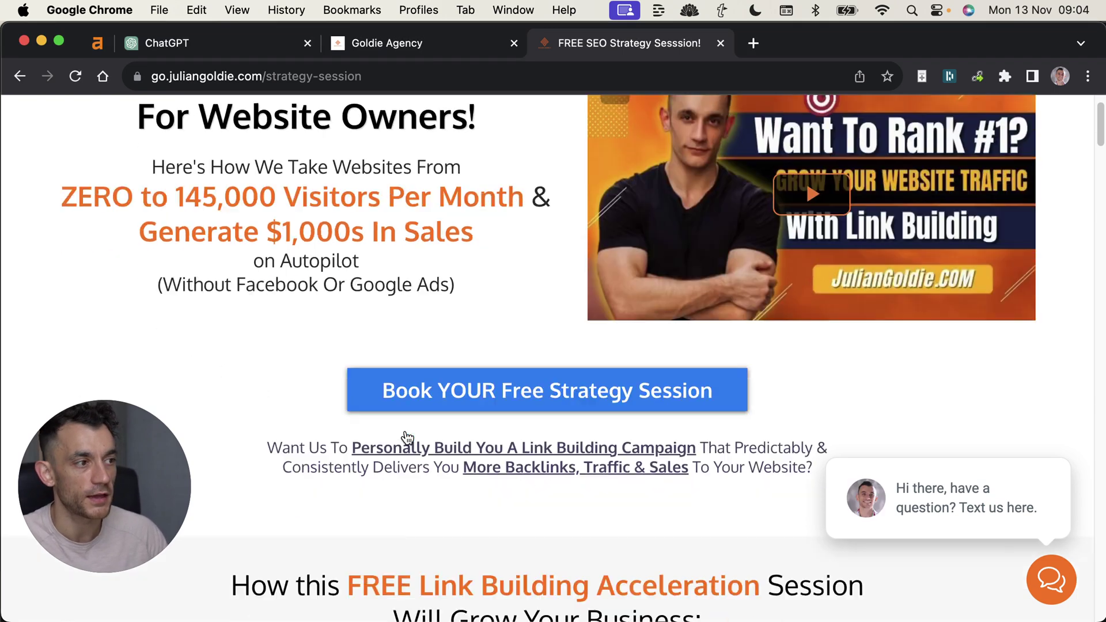
pyautogui.scroll(5, 251, 263)
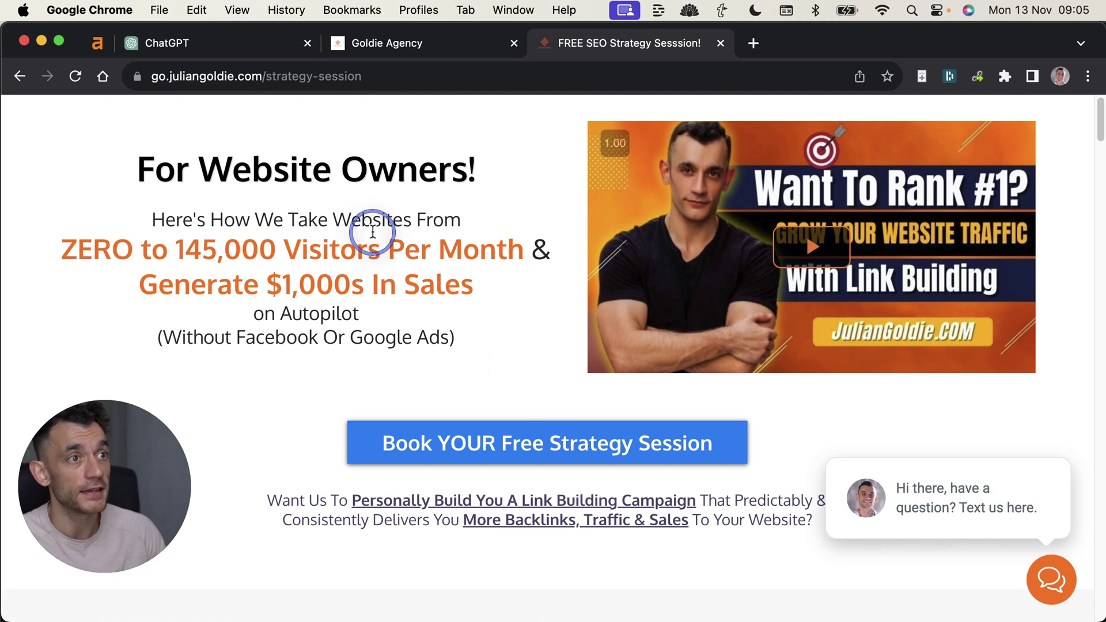
pyautogui.scroll(-11, 439, 313)
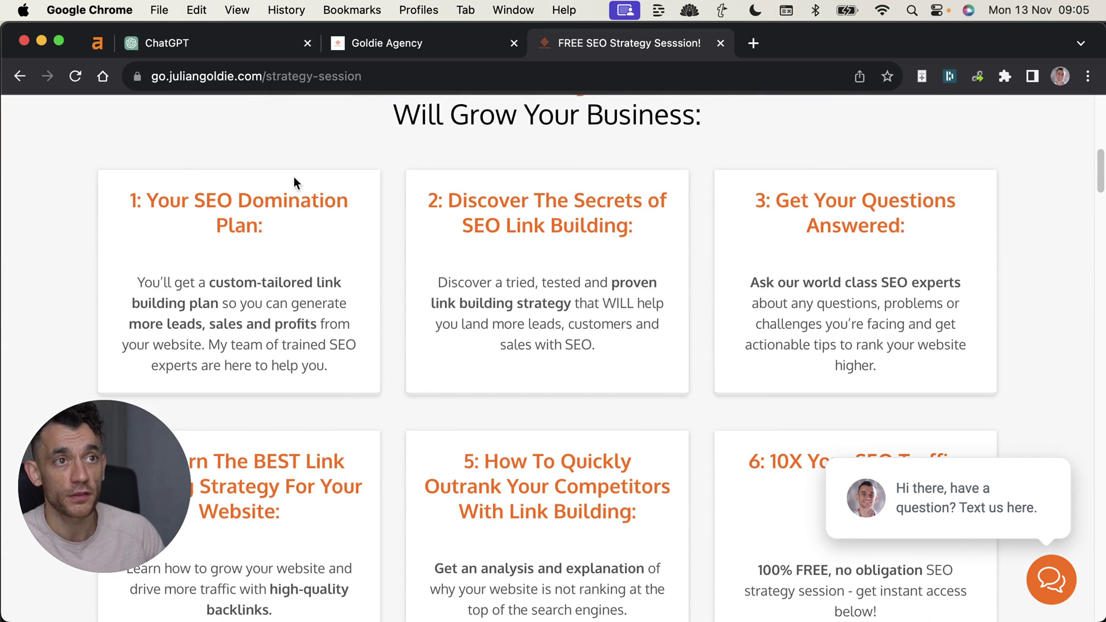
# Highlight the link building plan, trained SEO experts, and 'Get Your Questions Answered' card text.
pyautogui.moveTo(139, 283); pyautogui.dragTo(332, 366)
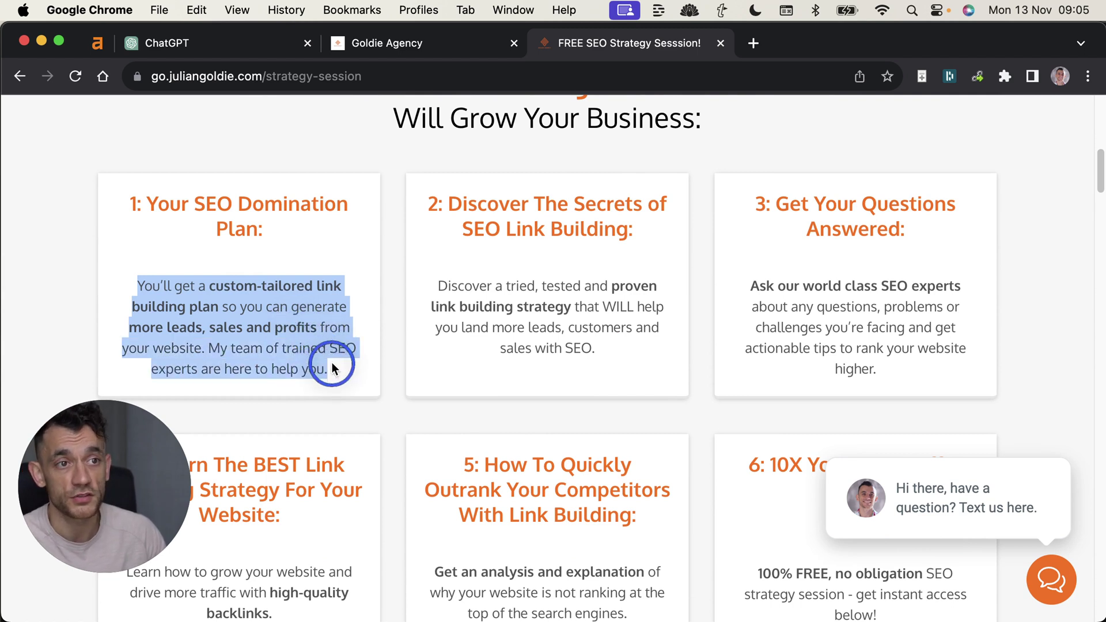
pyautogui.click(338, 369)
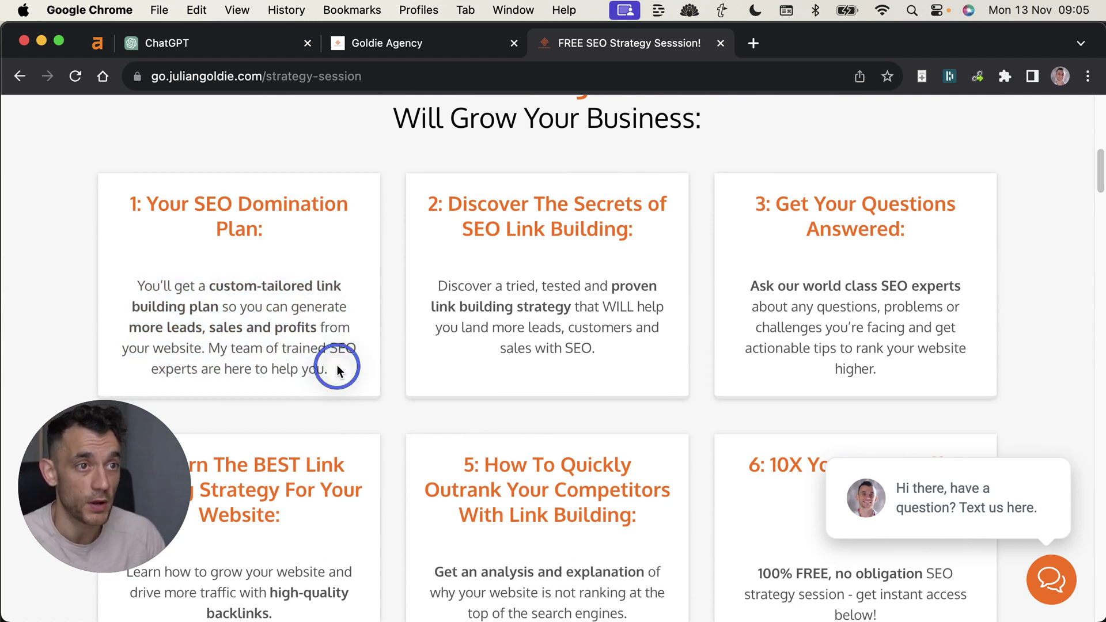
pyautogui.moveTo(337, 368); pyautogui.dragTo(291, 349)
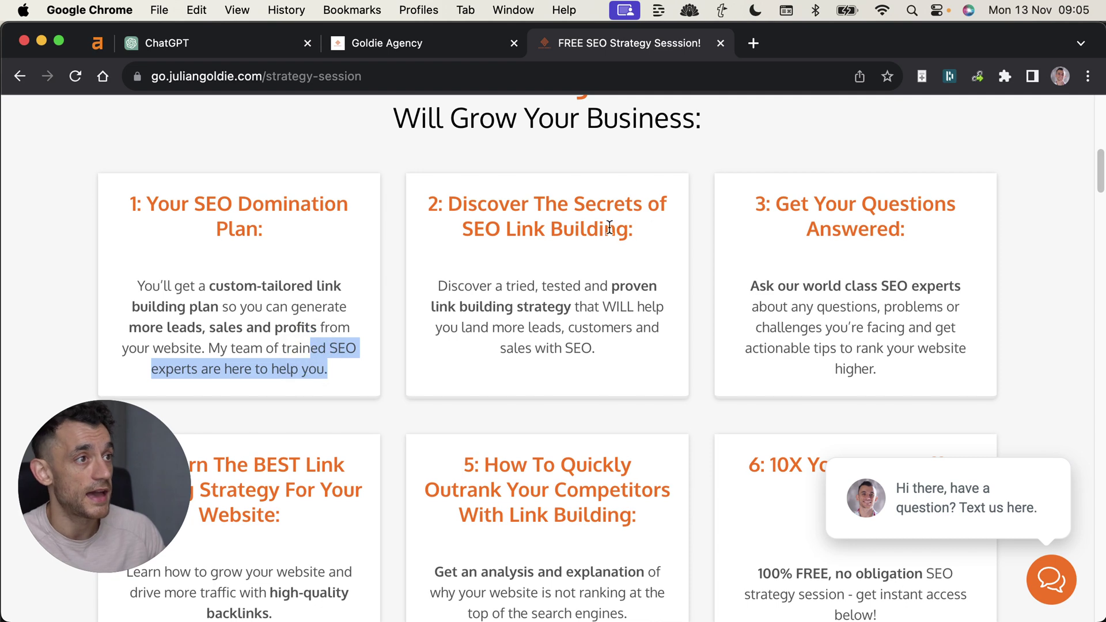
pyautogui.click(769, 208)
pyautogui.moveTo(769, 207); pyautogui.dragTo(906, 237)
# Highlight text in the remaining benefit cards, then return to the page top.
pyautogui.scroll(-3, 669, 286)
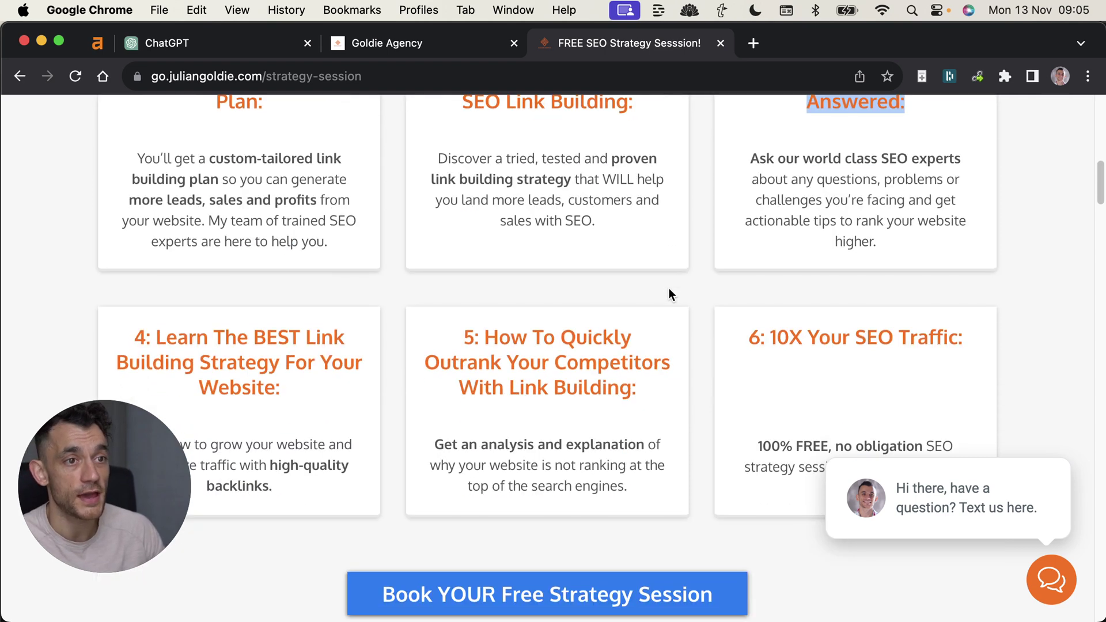
pyautogui.moveTo(133, 297); pyautogui.dragTo(312, 348)
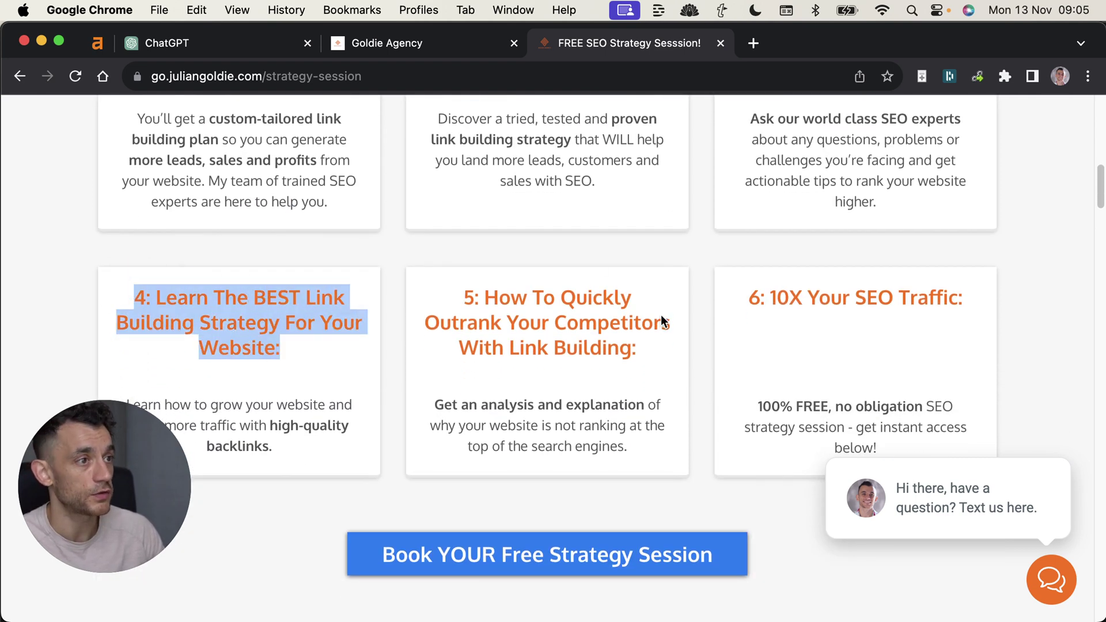
pyautogui.moveTo(464, 283); pyautogui.dragTo(641, 358)
pyautogui.scroll(3, 582, 289)
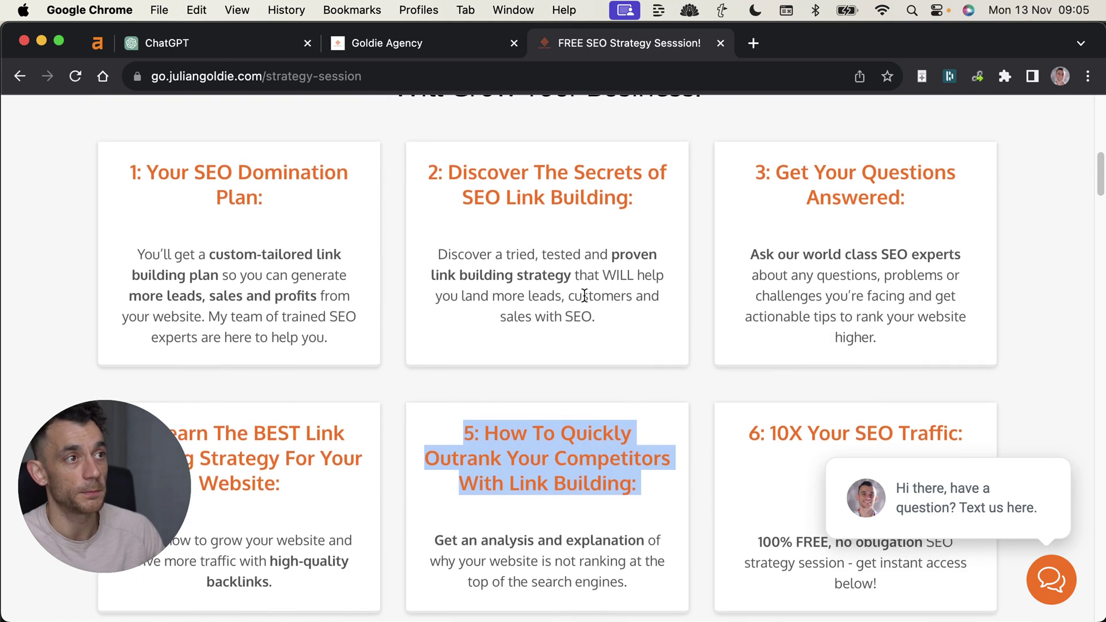
pyautogui.scroll(10, 516, 183)
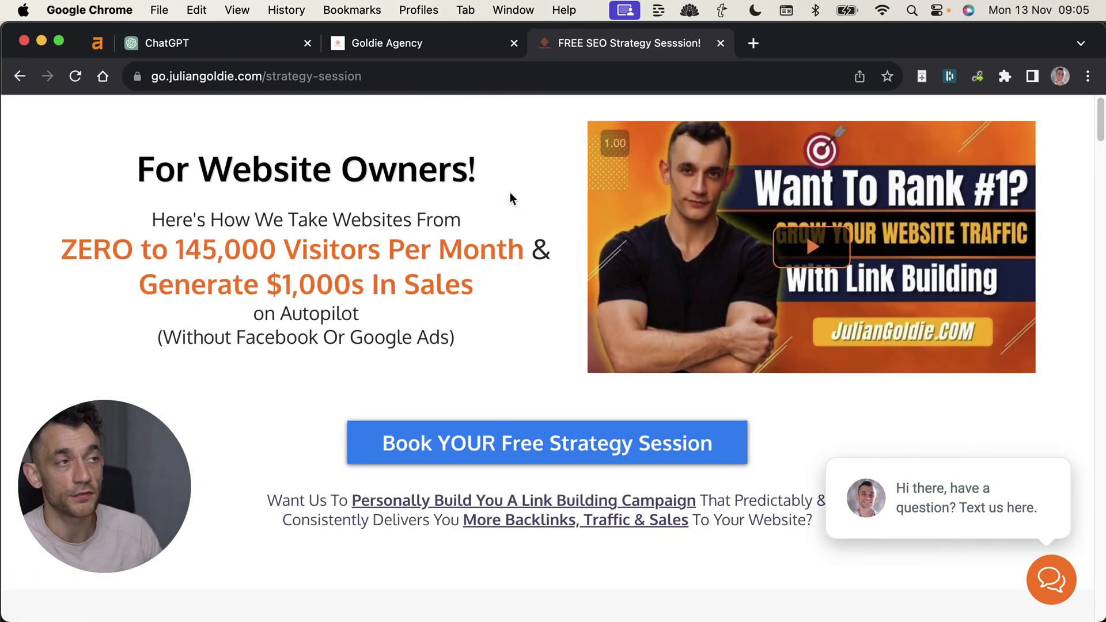